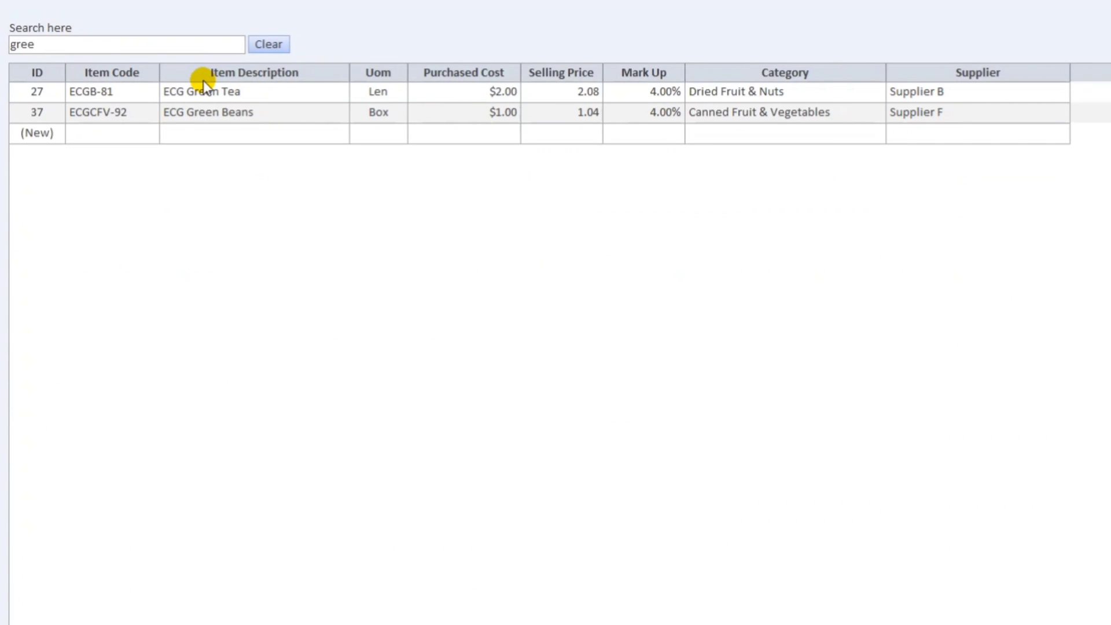
- Clear the search filter so every item shows, and put the cursor in the Search box
left_click(259, 45)
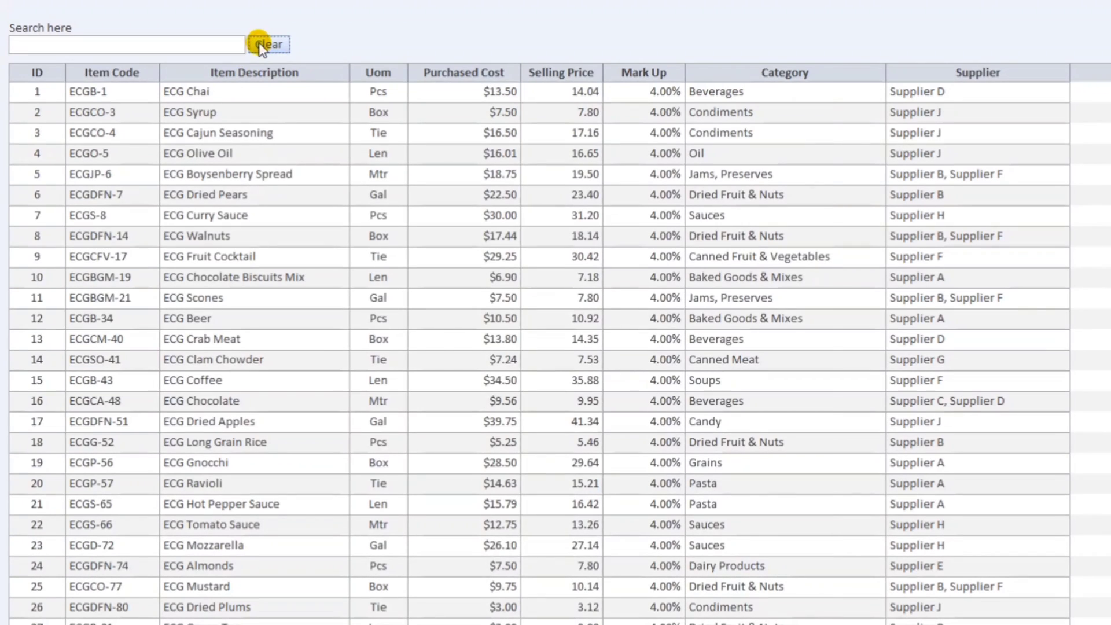
left_click(216, 45)
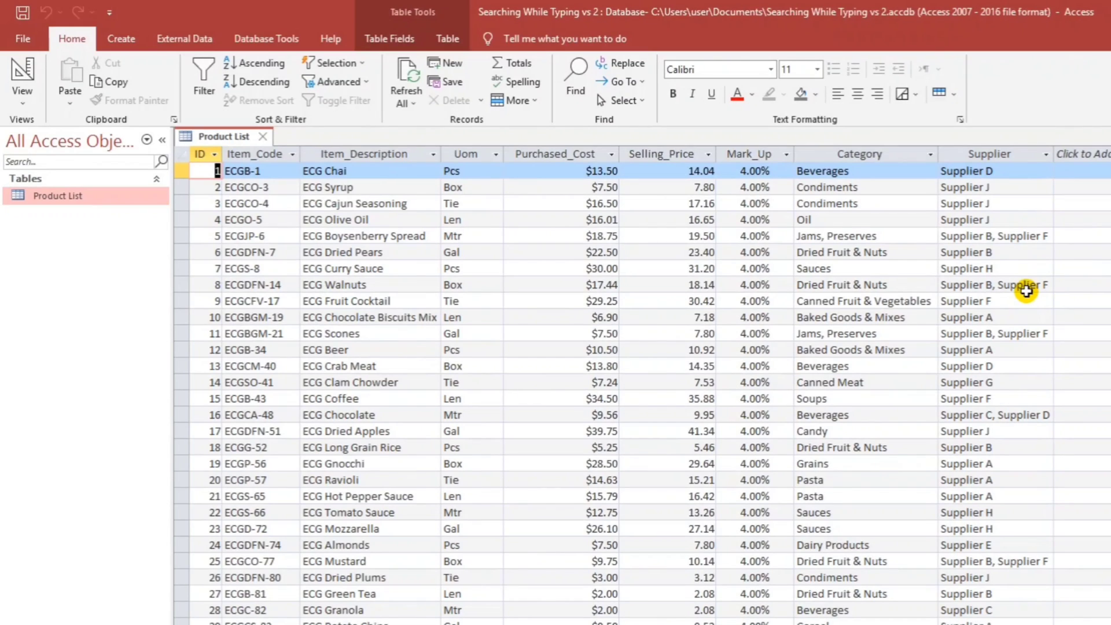
- Close the table and design a new query that pulls all Product List fields (*)
left_click(263, 136)
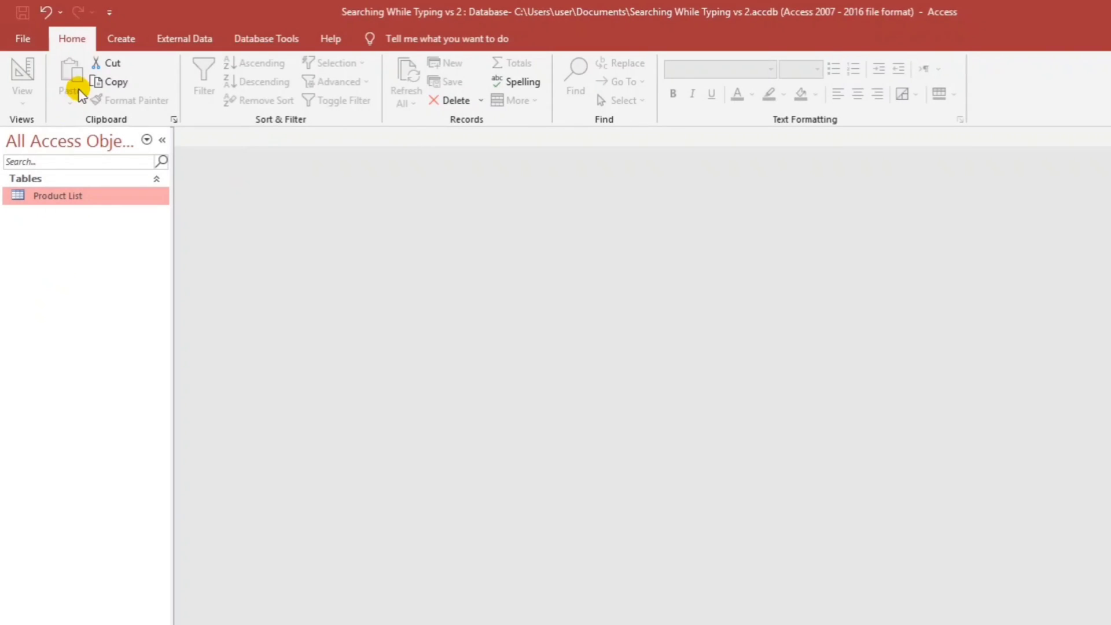
left_click(121, 38)
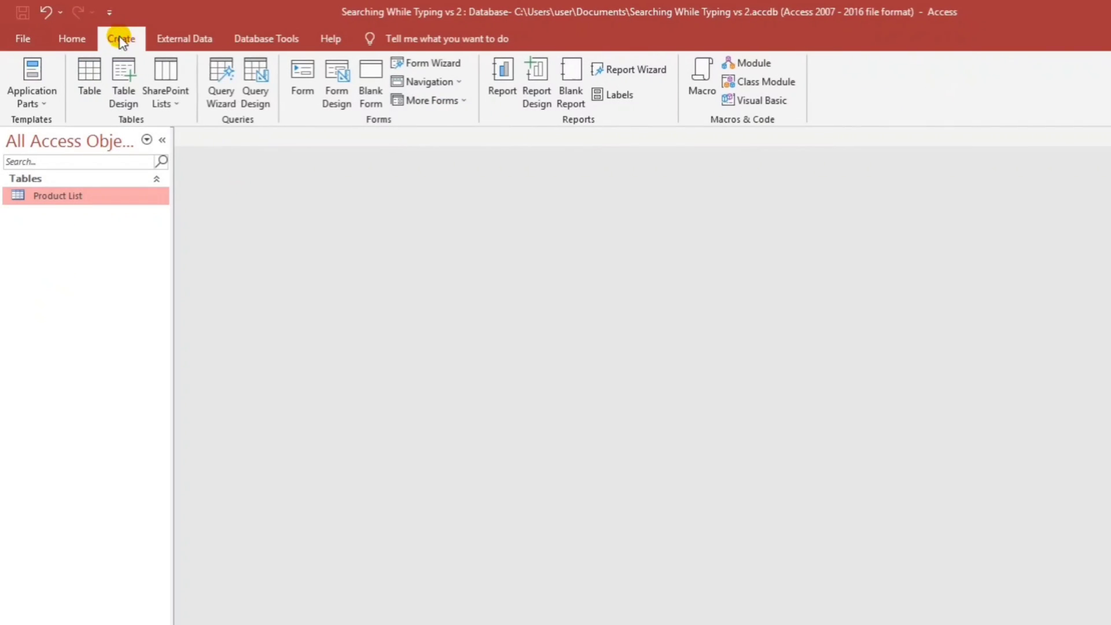
left_click(247, 81)
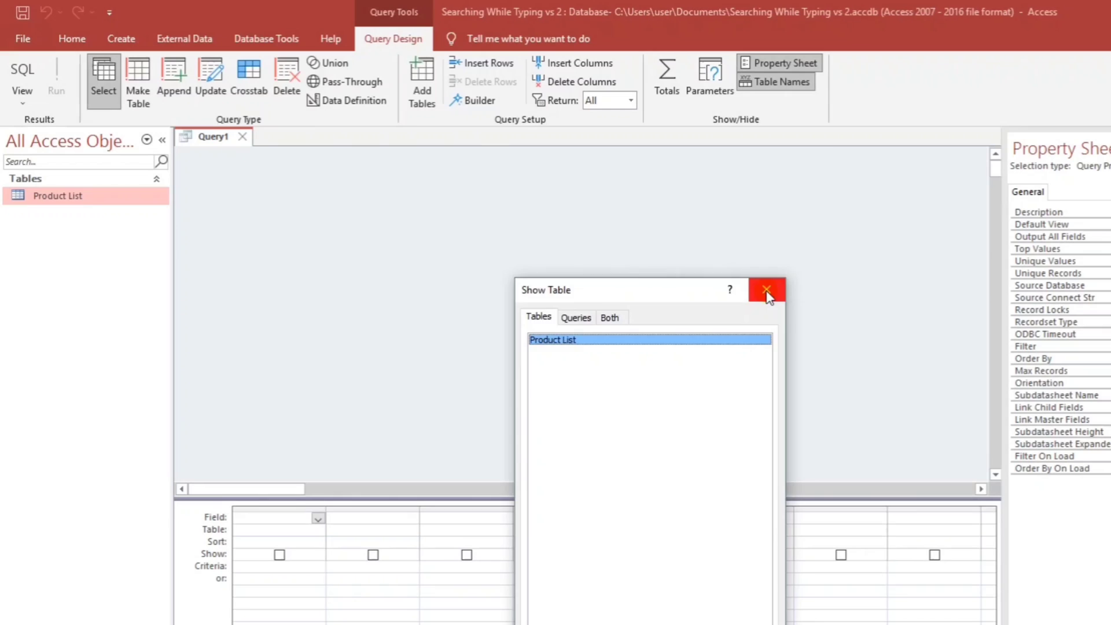
left_click(766, 291)
left_click_drag(84, 195, 227, 203)
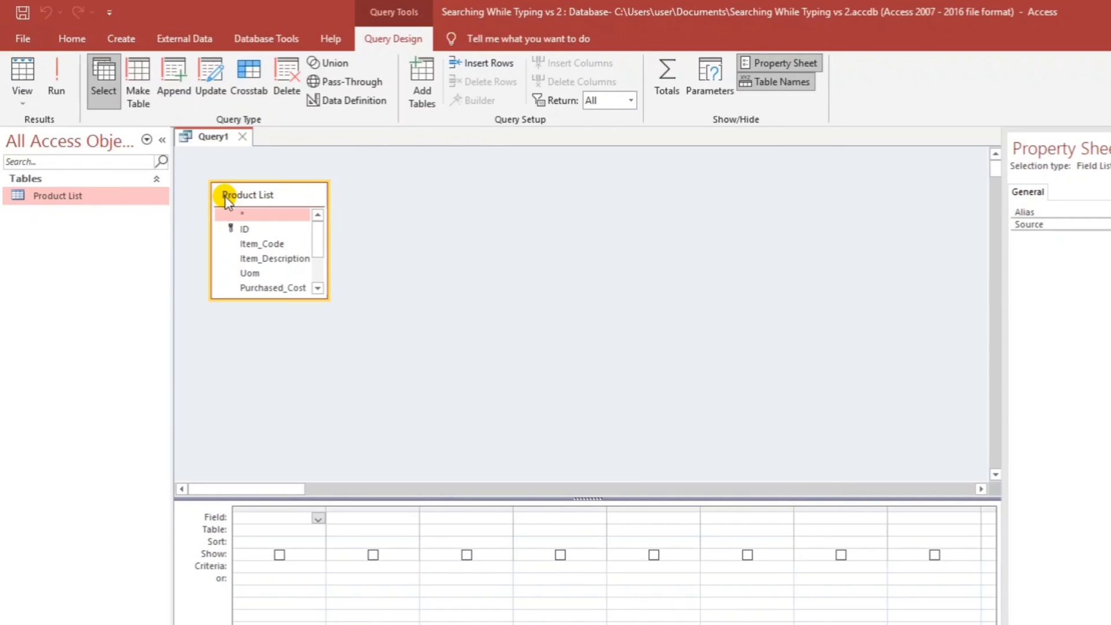
left_click_drag(325, 298, 378, 350)
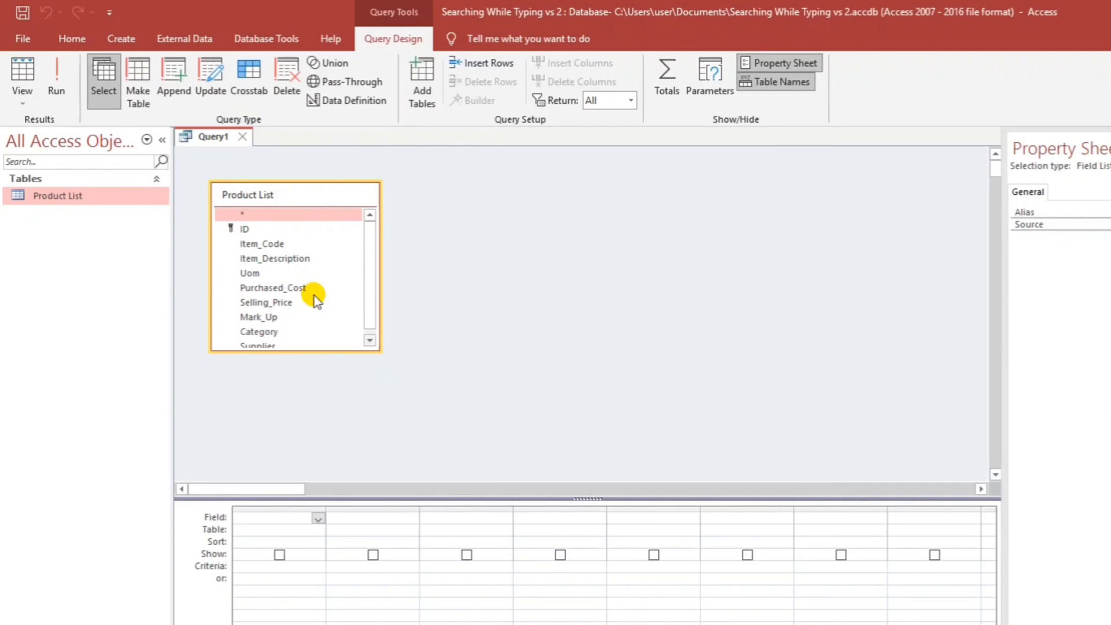
left_click_drag(247, 217, 251, 413)
left_click_drag(249, 519, 249, 519)
- Run the query, save it as Q_Productlist, and open it from the Queries list
left_click(22, 66)
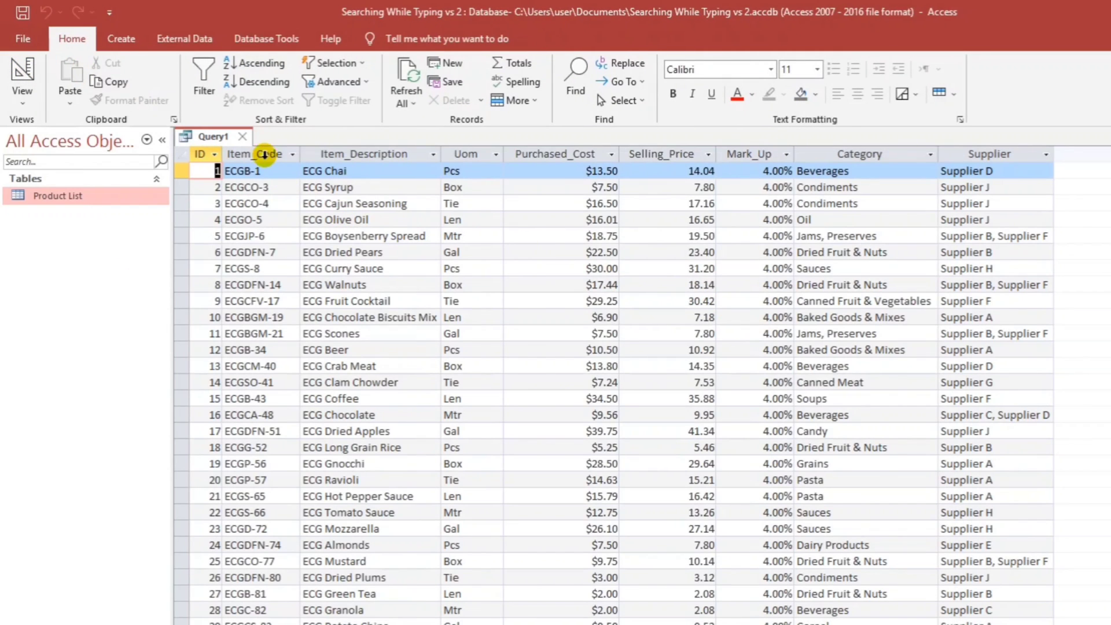
left_click(243, 137)
left_click(585, 405)
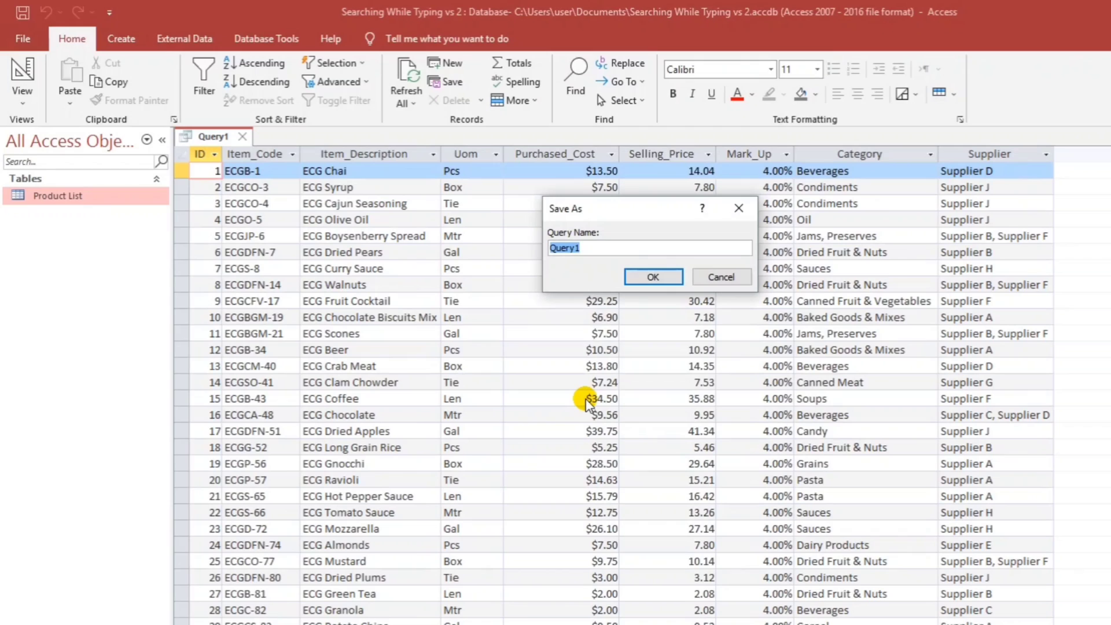
type("Q_Productlist")
key("Return")
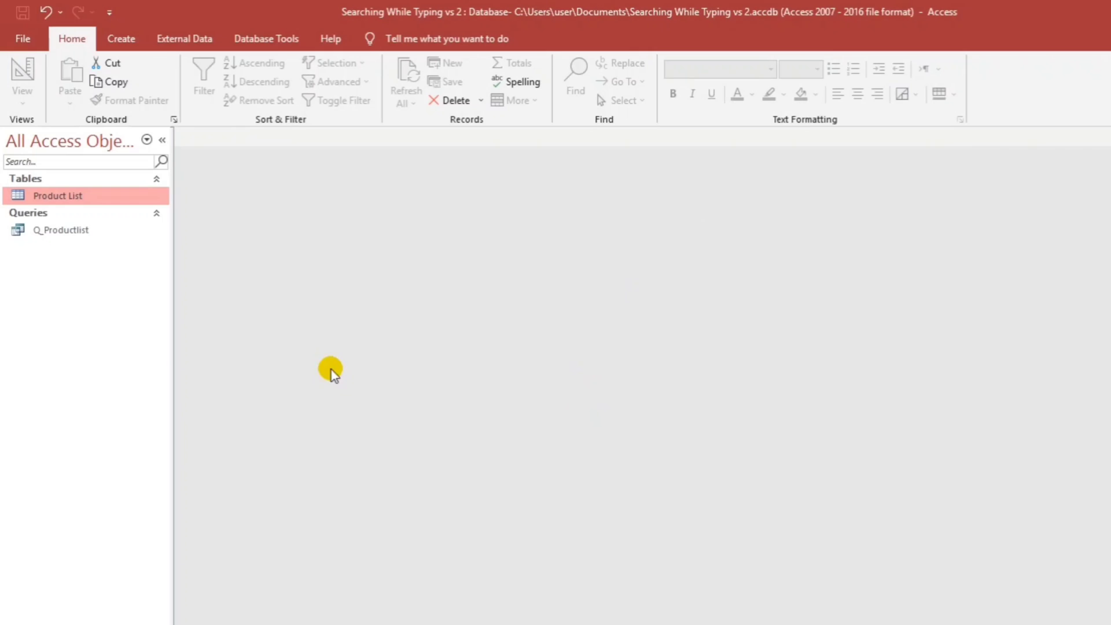
left_click(67, 230)
double_click(68, 230)
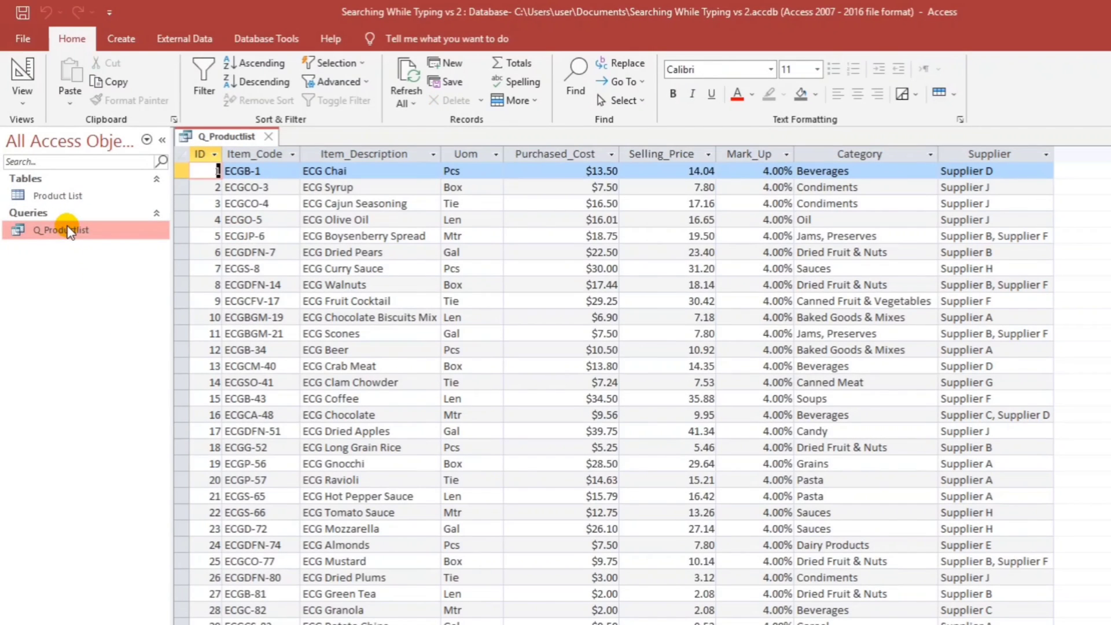
- Close the query results and build a Multiple Items form from Q_Productlist
left_click(266, 139)
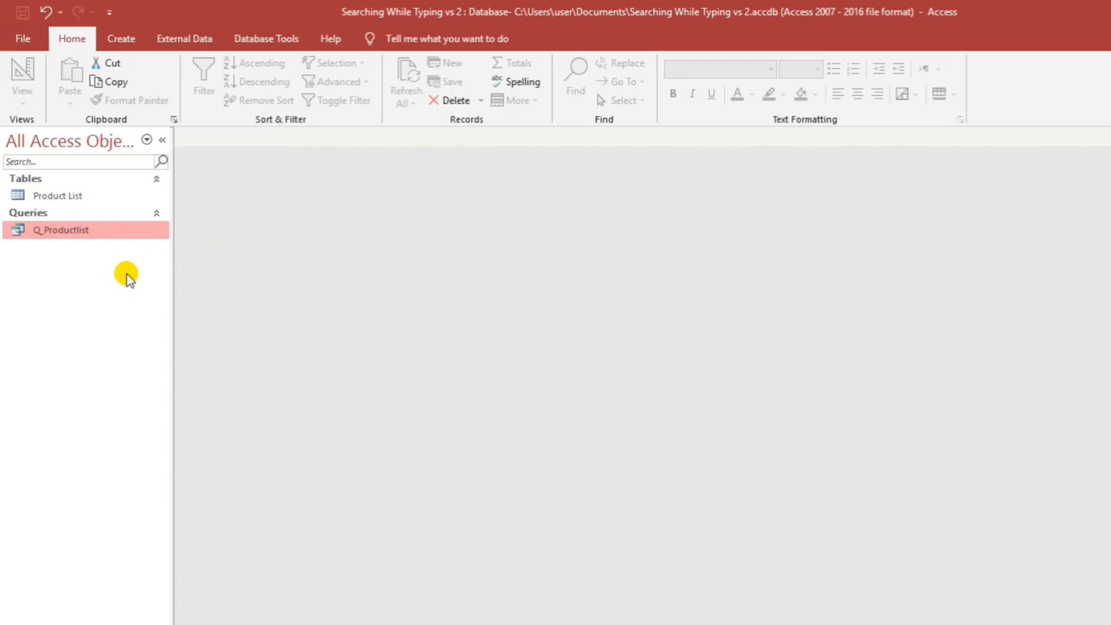
left_click(71, 234)
left_click(119, 38)
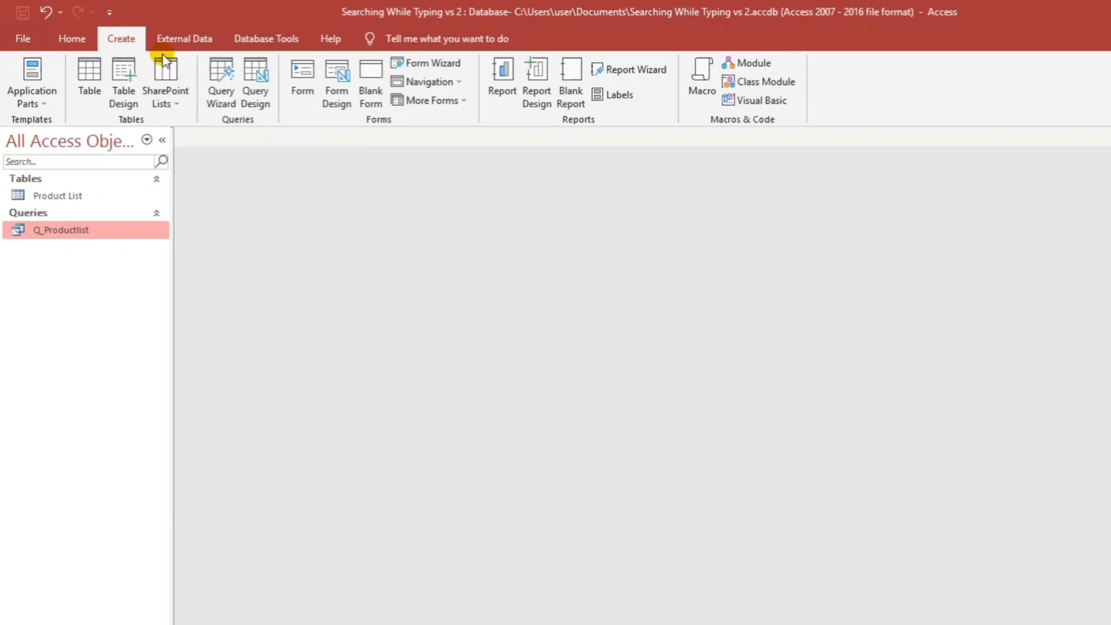
left_click(462, 102)
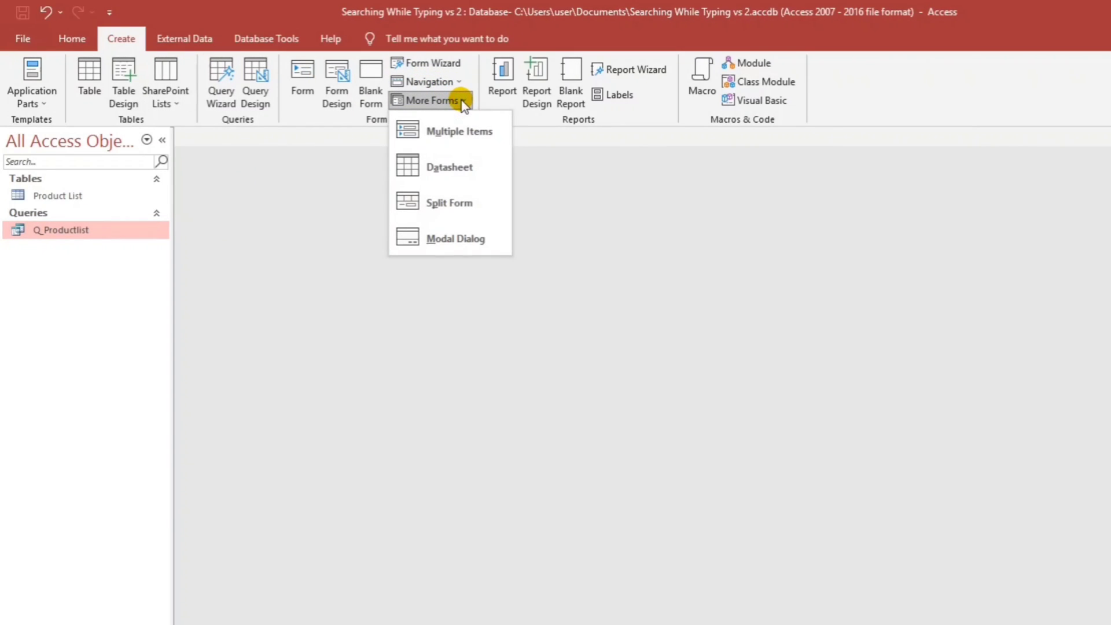
left_click(454, 134)
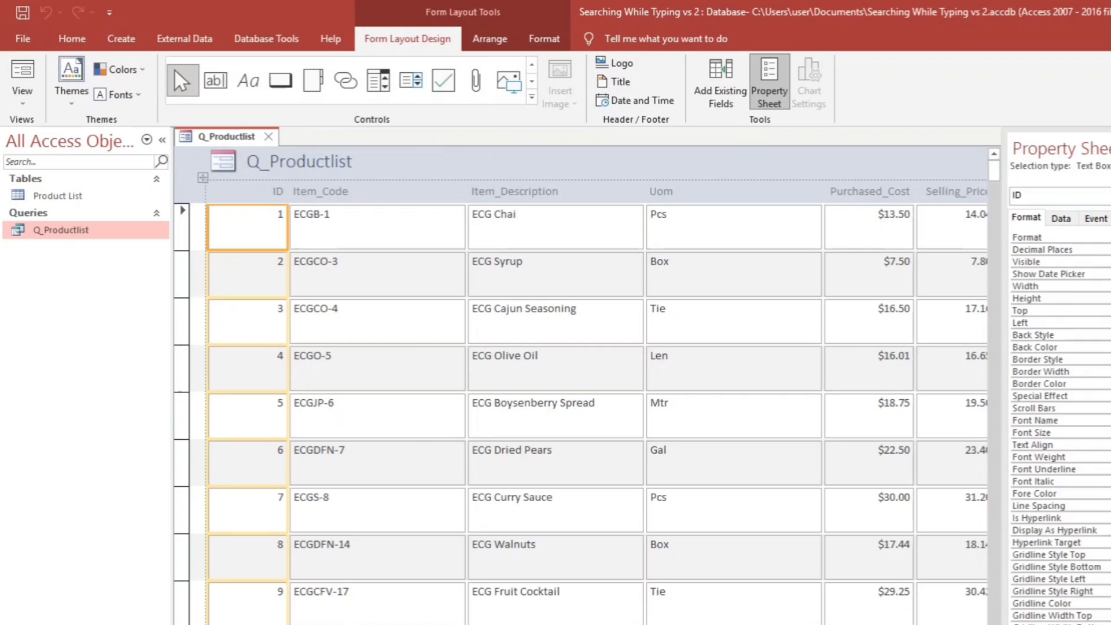
- Hide the side panes, narrow the Item_Code and ID columns, and centre the ID values
left_click(769, 87)
left_click(162, 140)
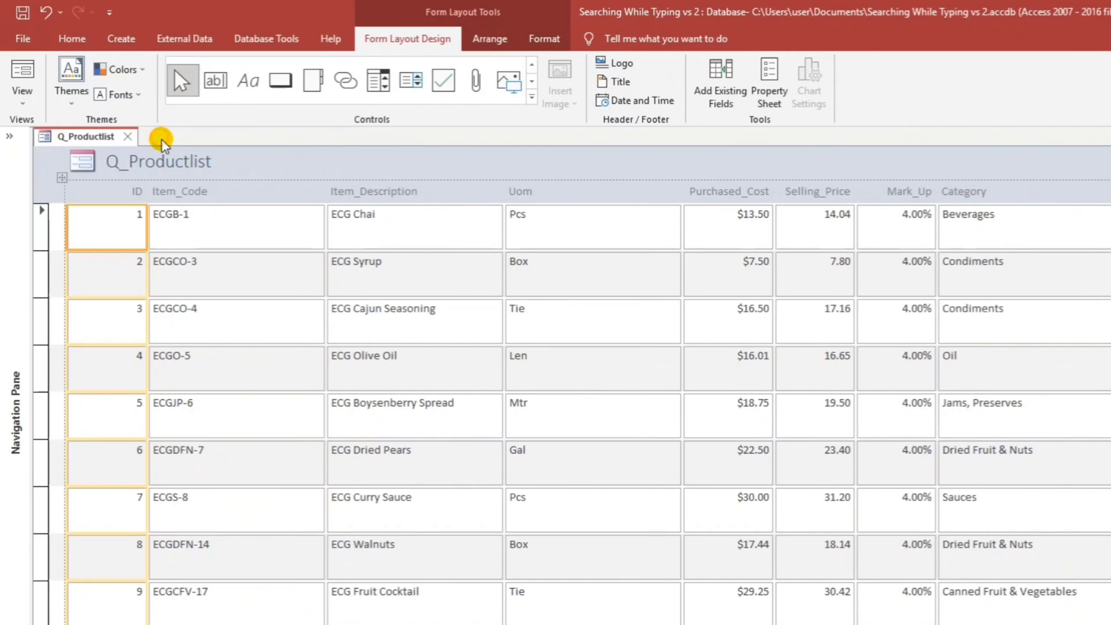
left_click(78, 258)
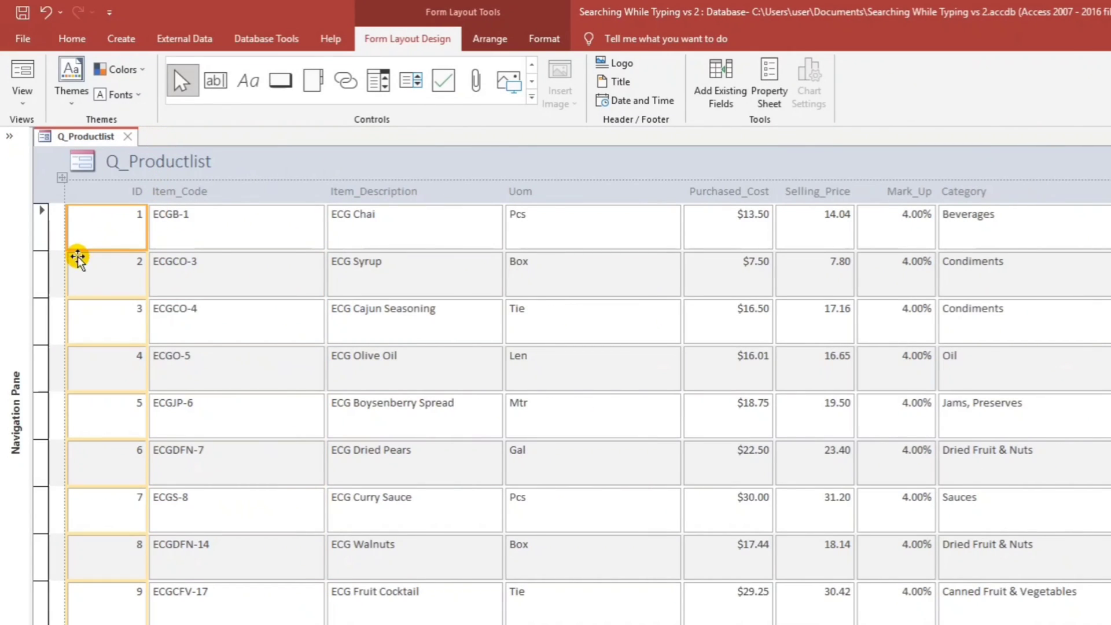
left_click_drag(78, 259, 127, 228)
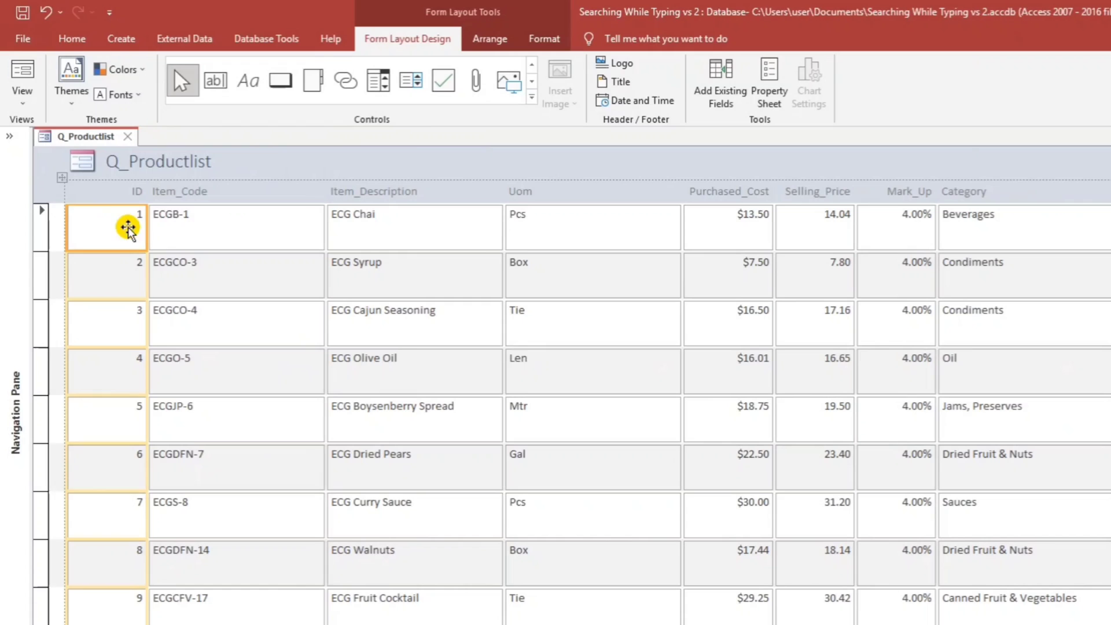
left_click(212, 234)
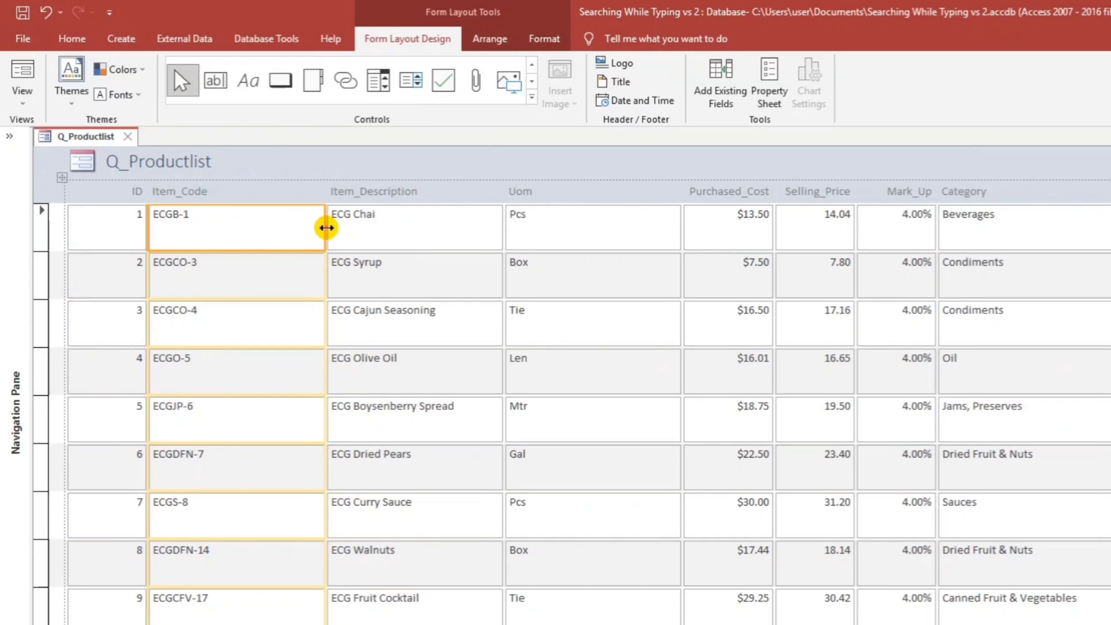
left_click_drag(327, 228, 241, 224)
left_click(138, 226)
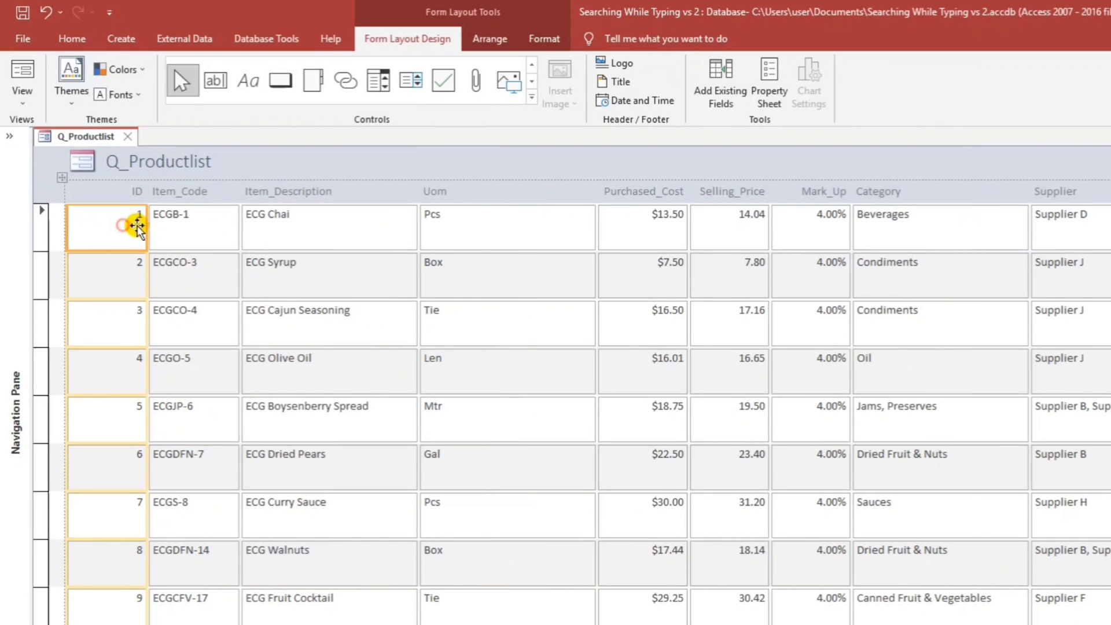
left_click_drag(145, 219, 123, 220)
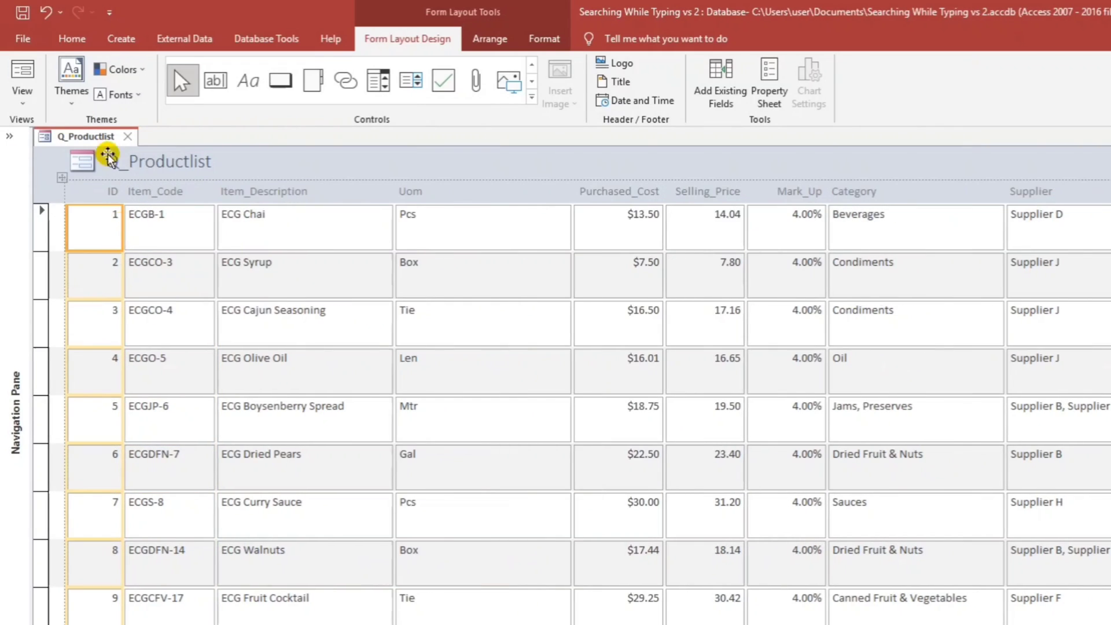
left_click(59, 41)
left_click(857, 94)
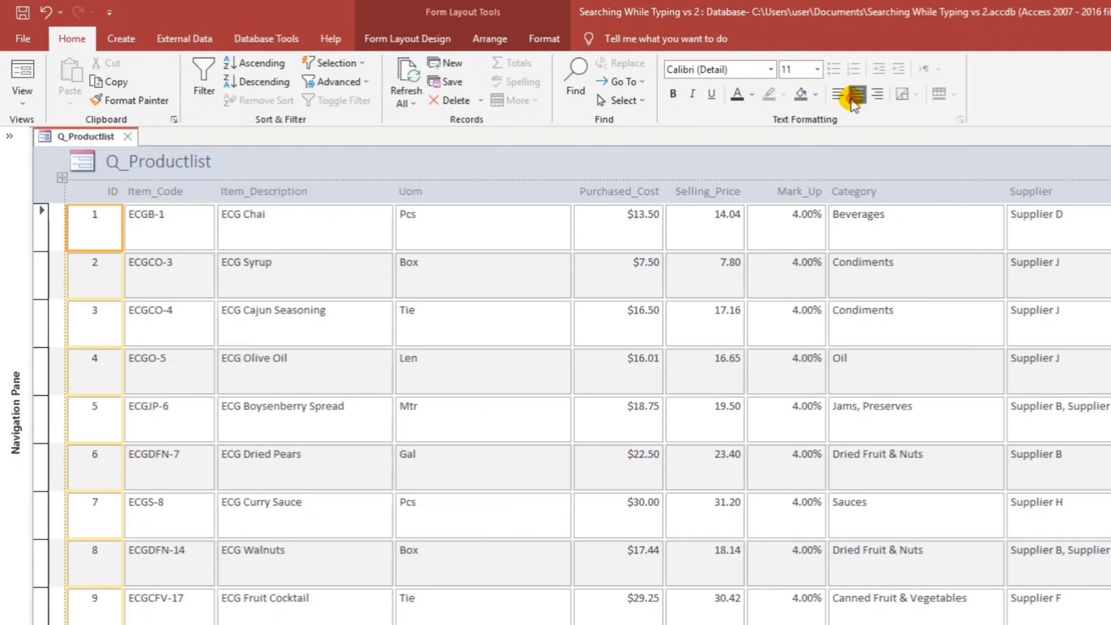
- Widen Item_Description and Category slightly, and make the Uom column much narrower and centred
left_click(310, 226)
left_click_drag(392, 224, 404, 227)
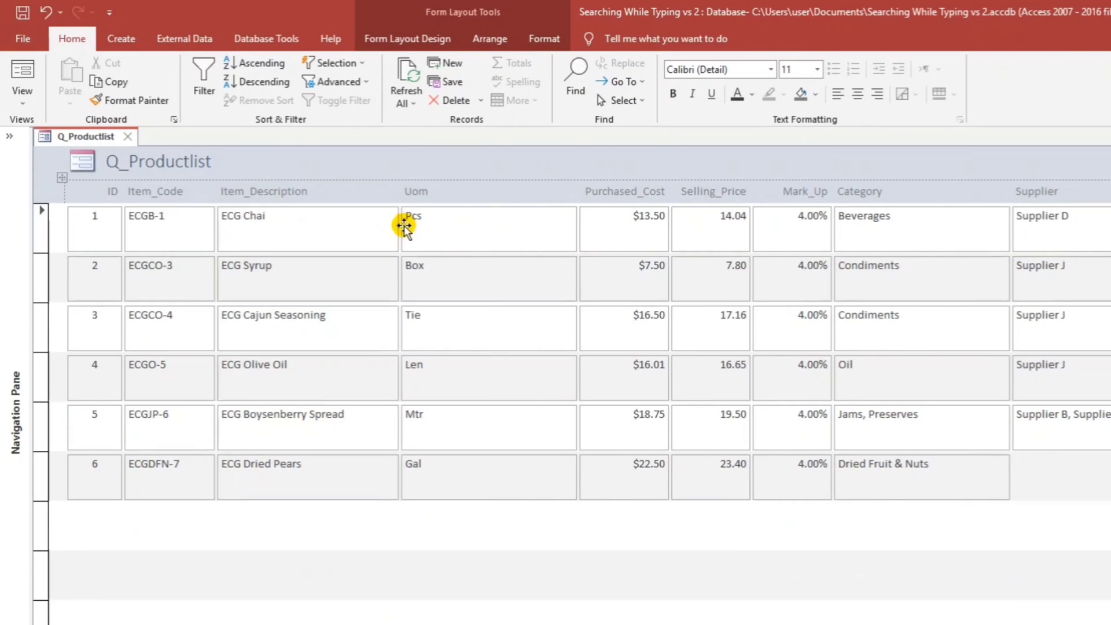
left_click(489, 225)
left_click_drag(577, 223, 457, 223)
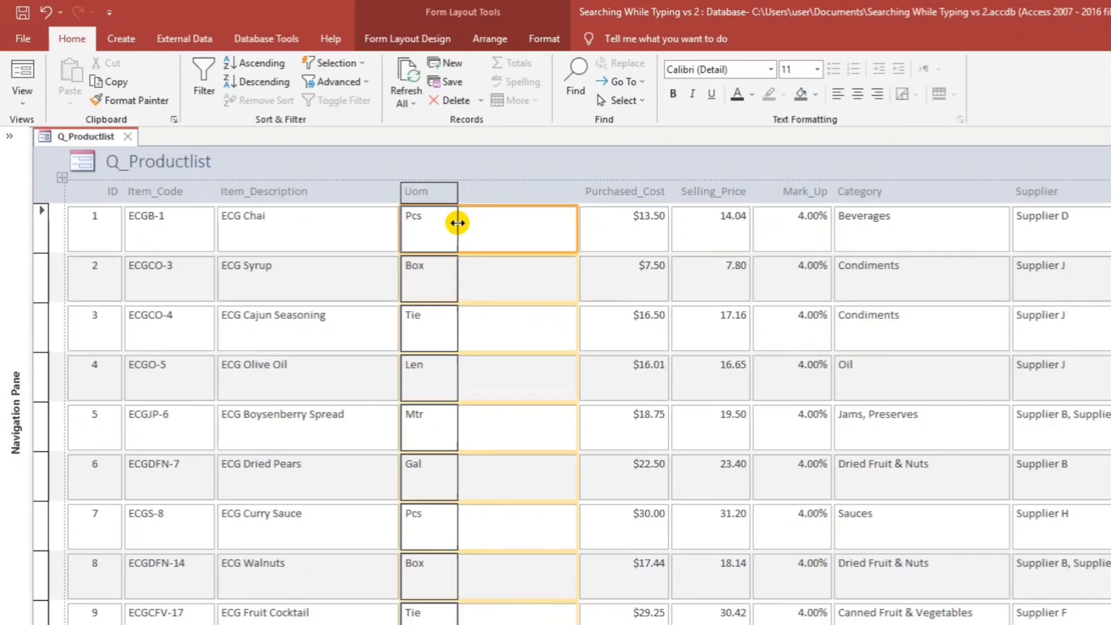
left_click(857, 94)
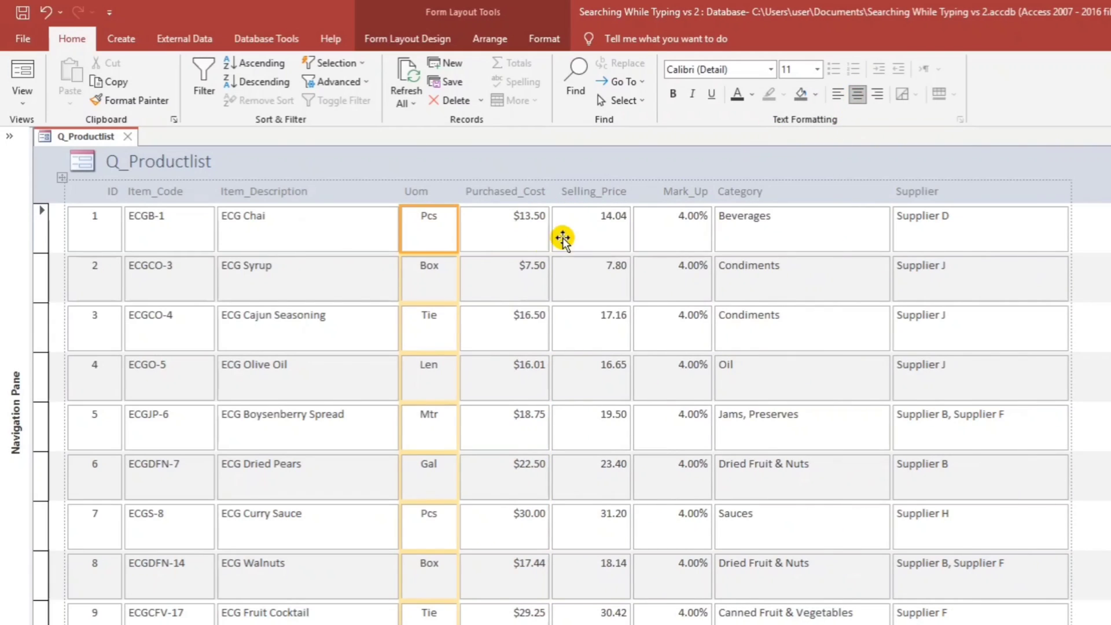
left_click(665, 234)
left_click(749, 236)
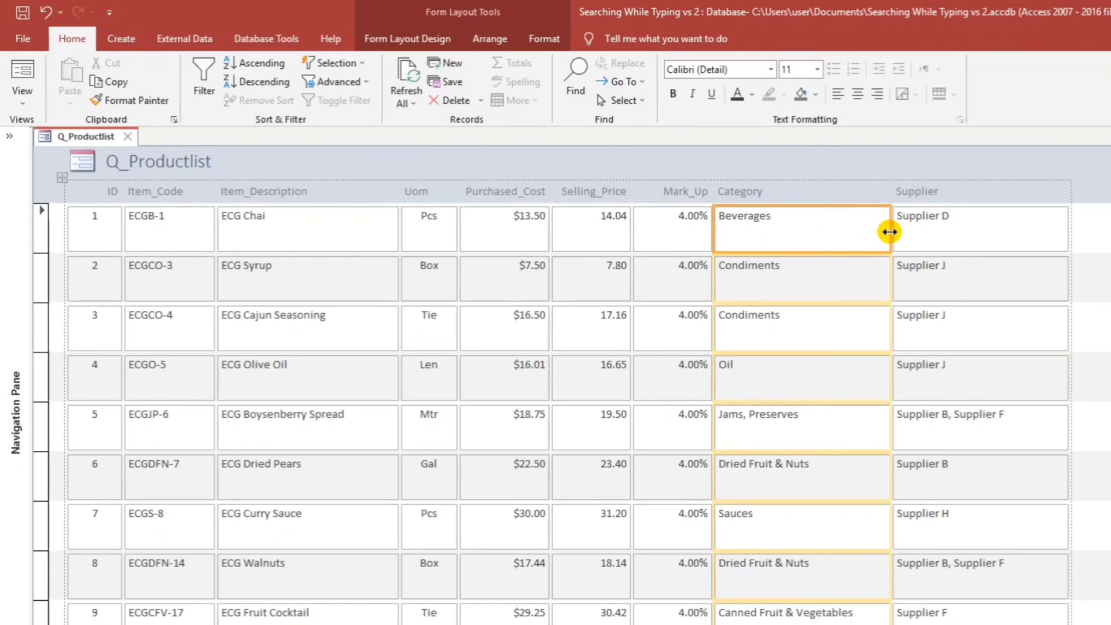
mouse_move(889, 232)
left_mouse_down()
mouse_move(865, 228)
mouse_move(906, 234)
left_mouse_up()
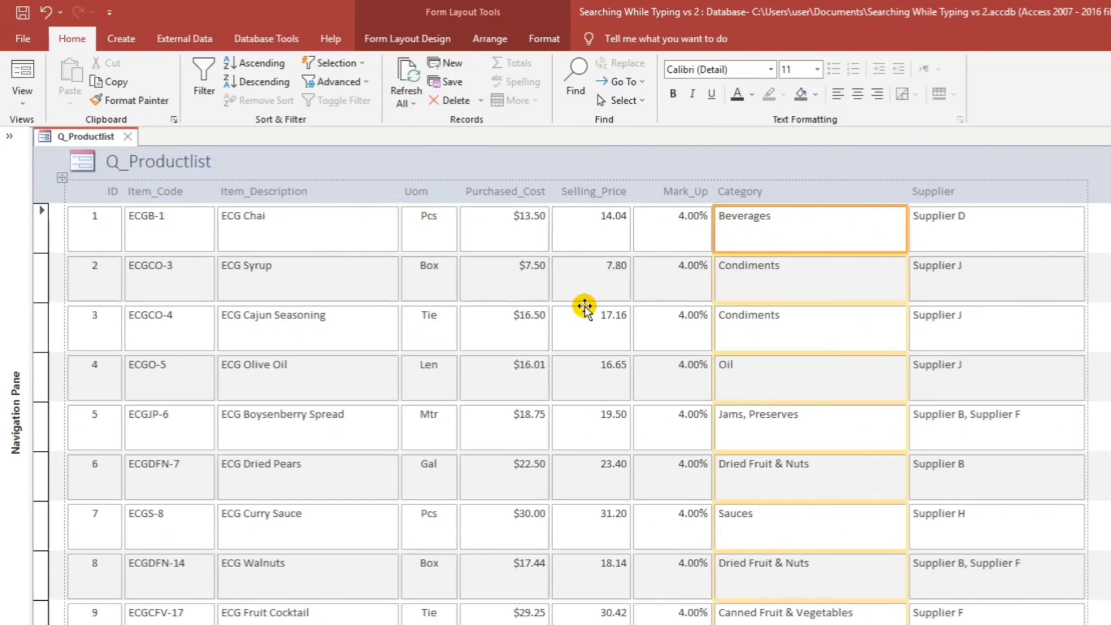
- Widen Purchased_Cost and shrink every record row to a single line
left_click(531, 315)
left_click_drag(549, 324, 568, 318)
left_click(321, 282)
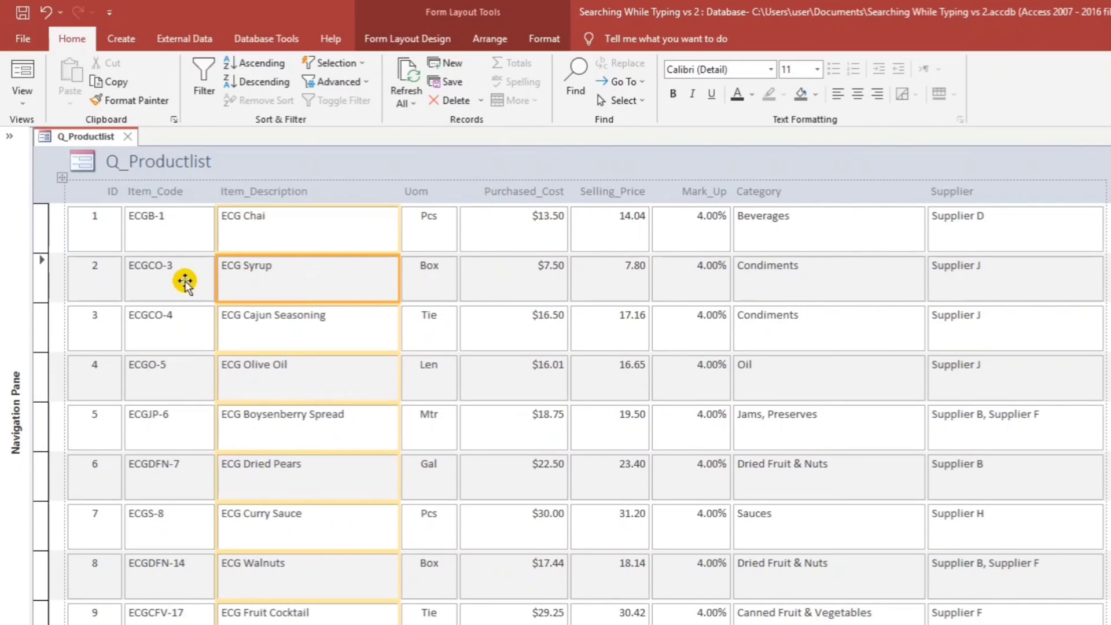
left_click(165, 286)
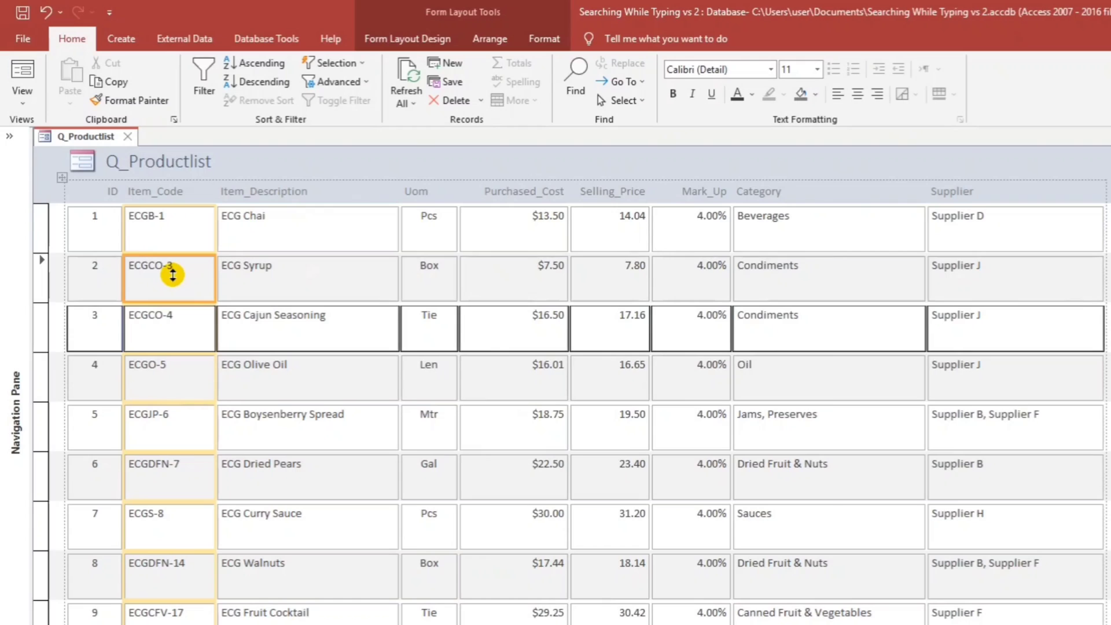
left_click(91, 315)
left_click_drag(109, 350, 109, 328)
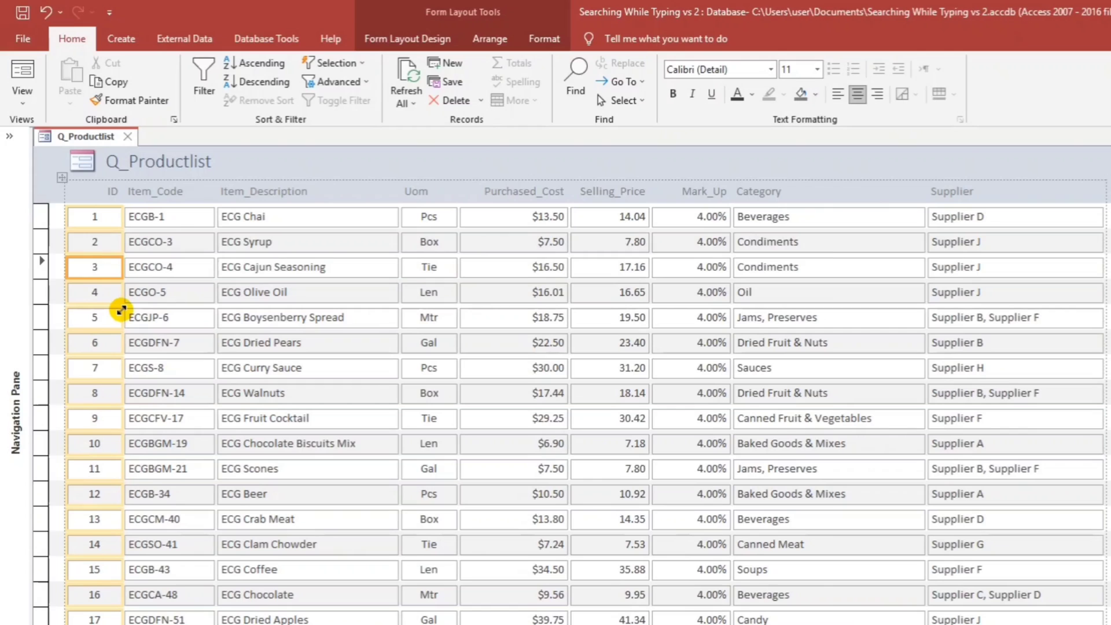
- Delete the Q_Productlist title label from the form
left_click(161, 169)
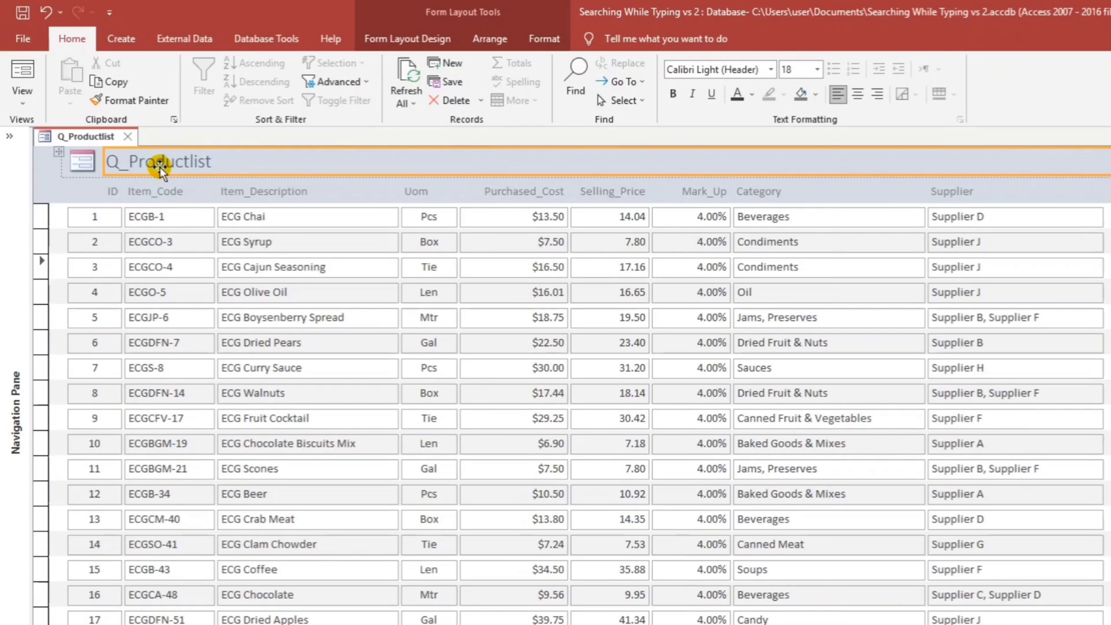
key("Delete")
left_click(75, 162)
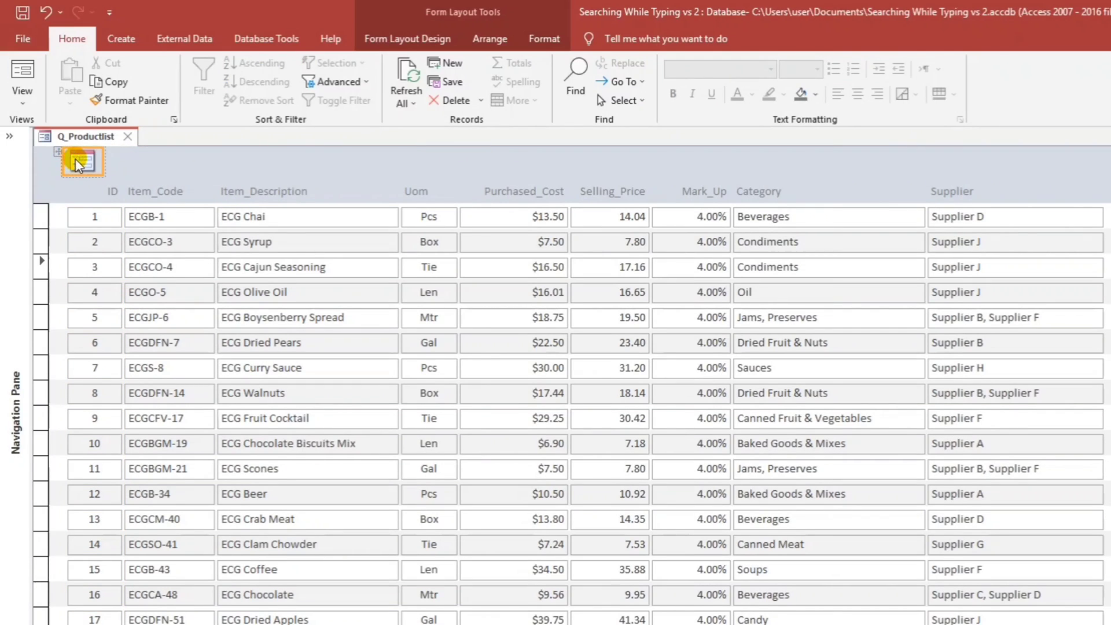
- In Design view, resize the column header labels and shrink the Form Header to fit them
right_click(218, 154)
left_click(254, 211)
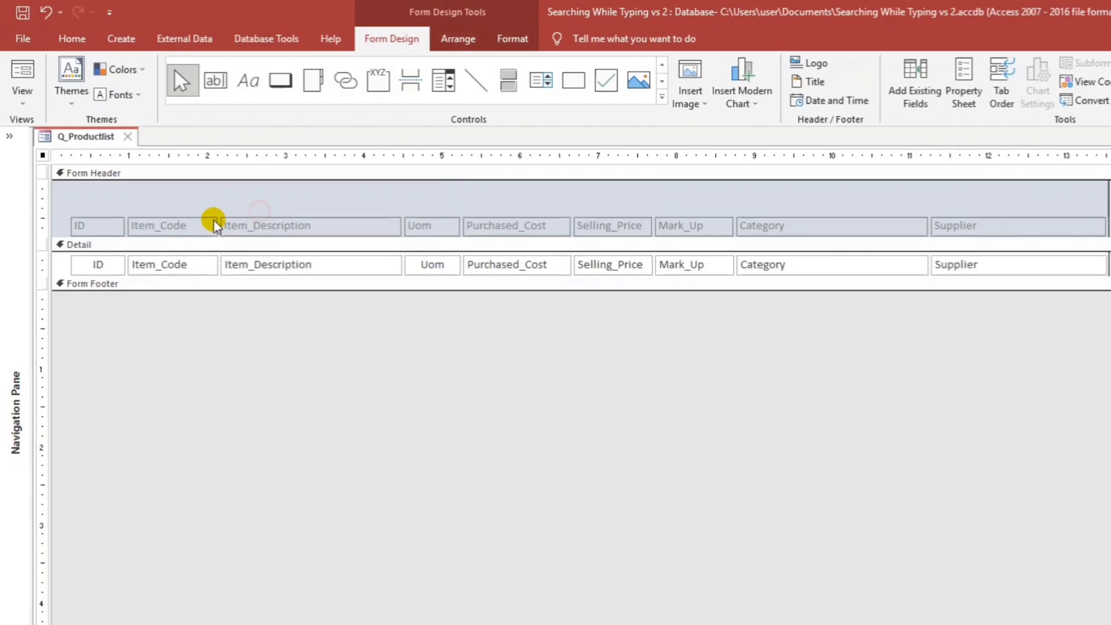
left_click_drag(103, 208, 1019, 231)
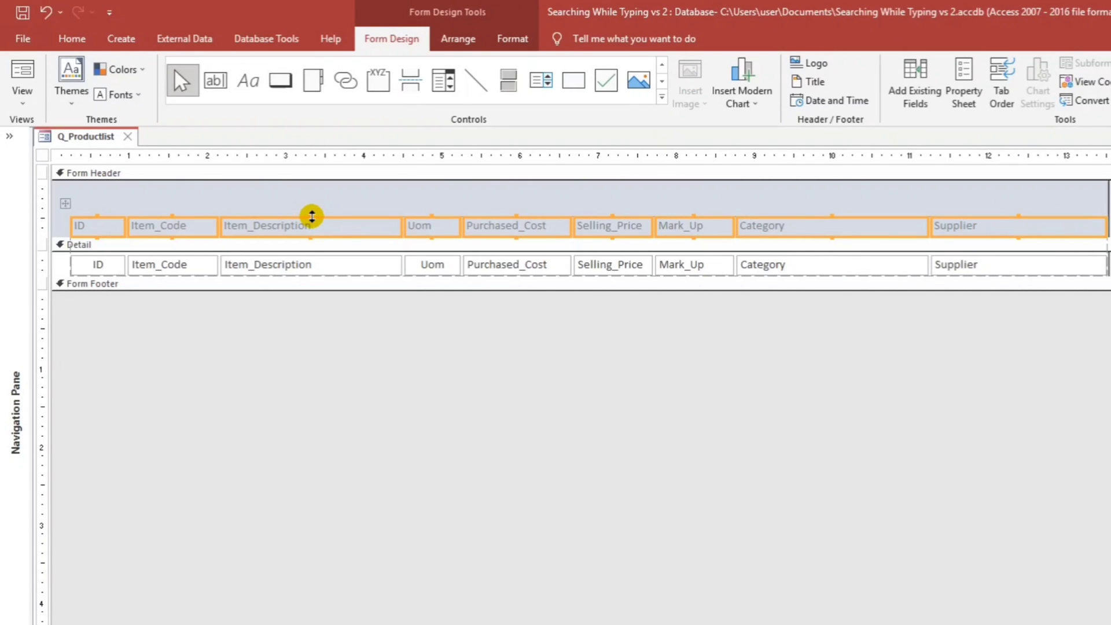
left_click_drag(312, 217, 313, 182)
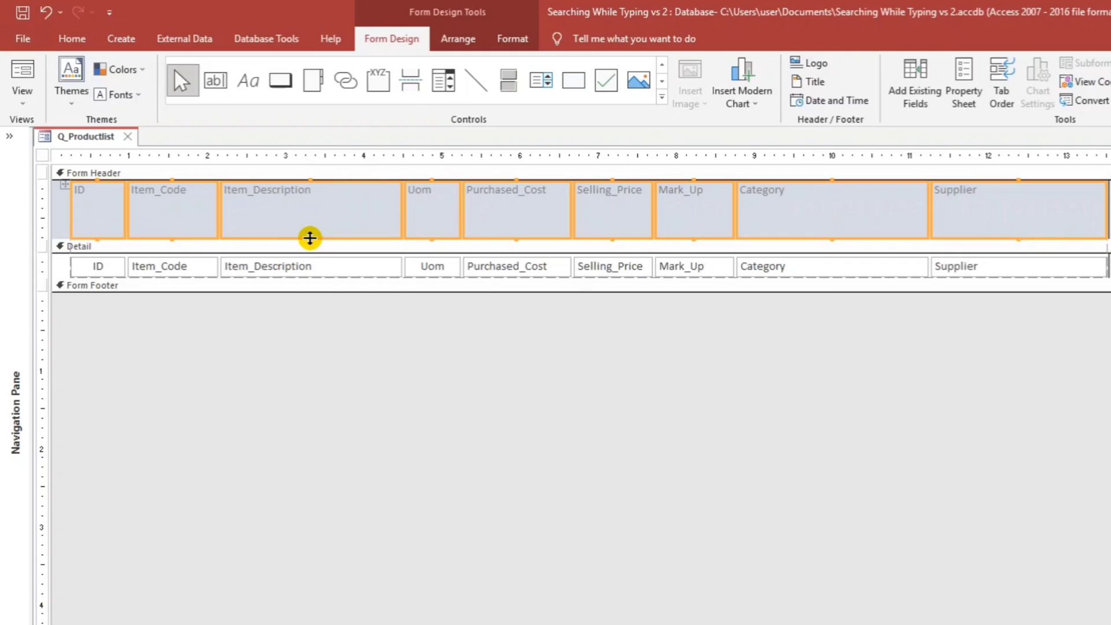
left_click_drag(310, 236, 321, 200)
left_click_drag(312, 239, 317, 203)
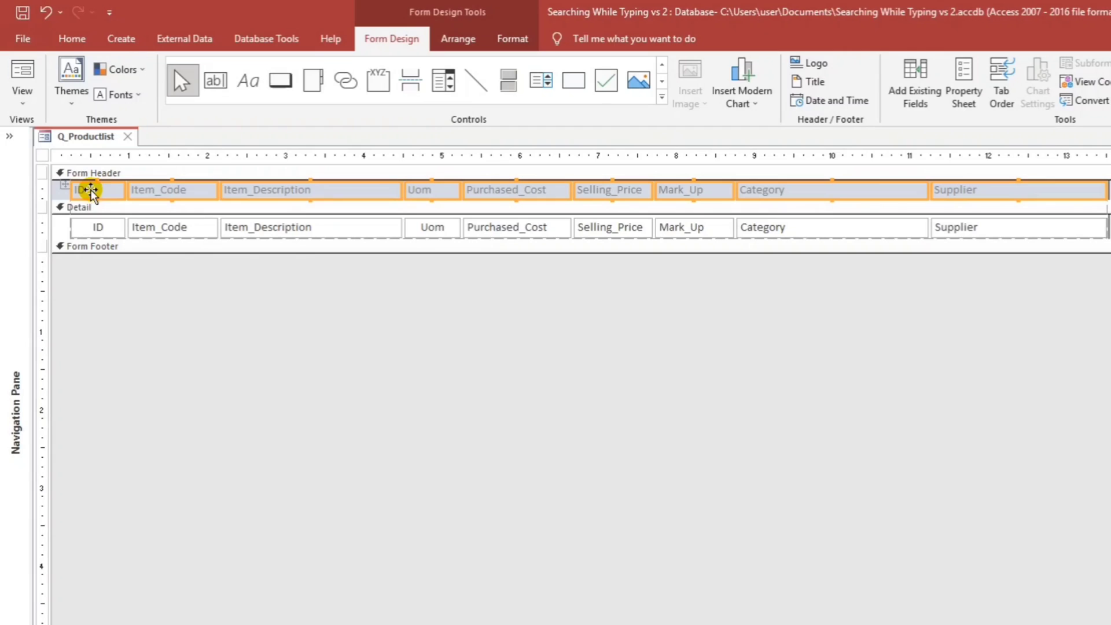
- Make the header labels bold and edit the Item Code and Item Description labels
left_click(72, 37)
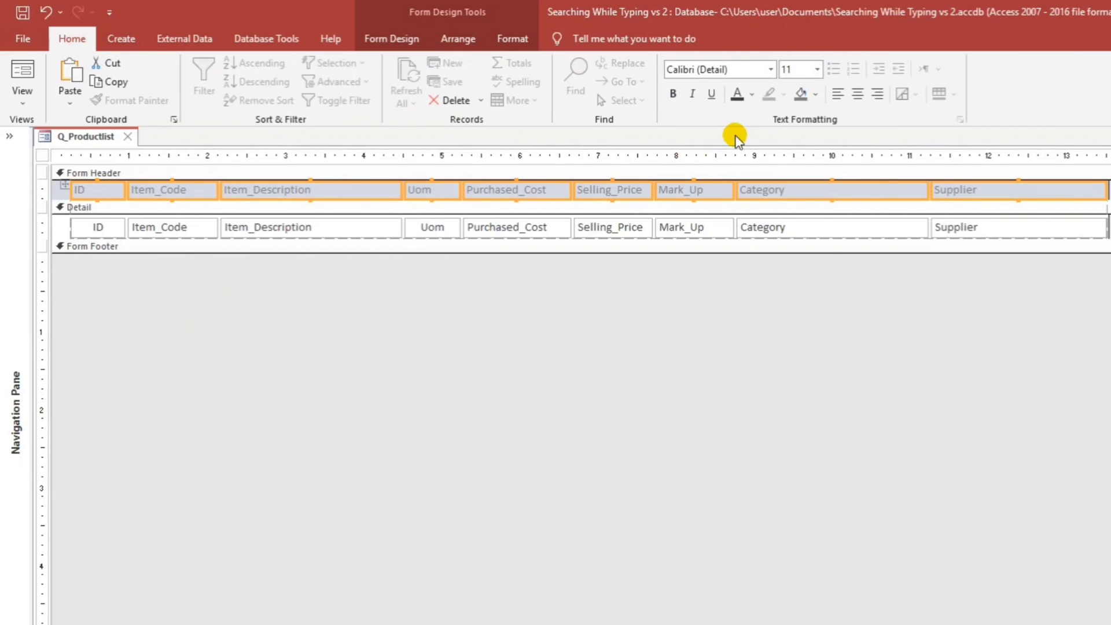
left_click(672, 94)
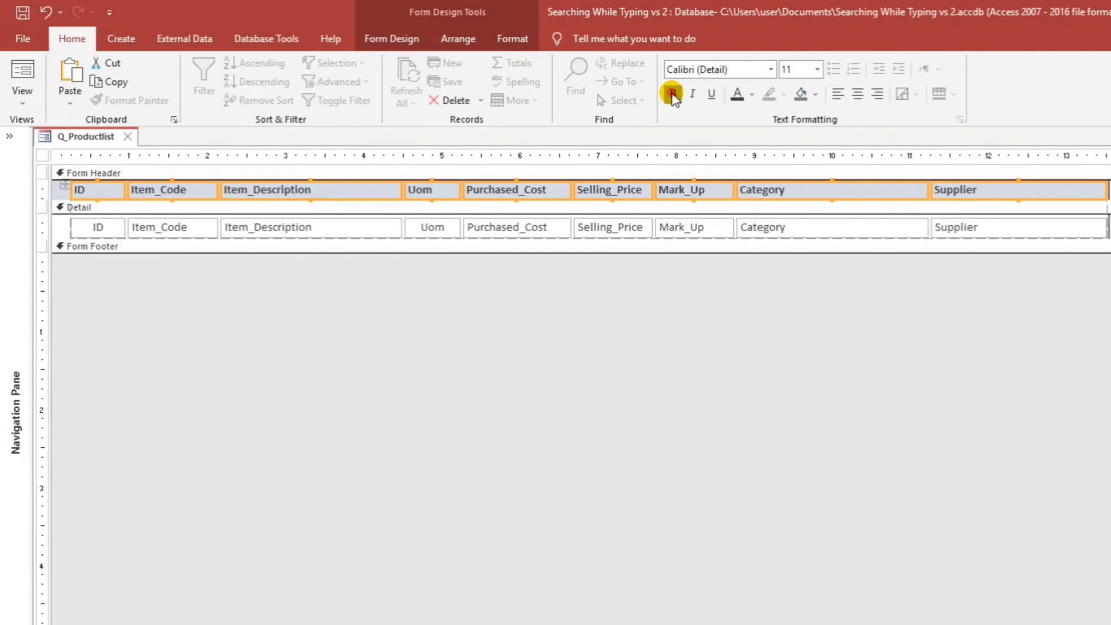
left_click(149, 209)
left_click(153, 188)
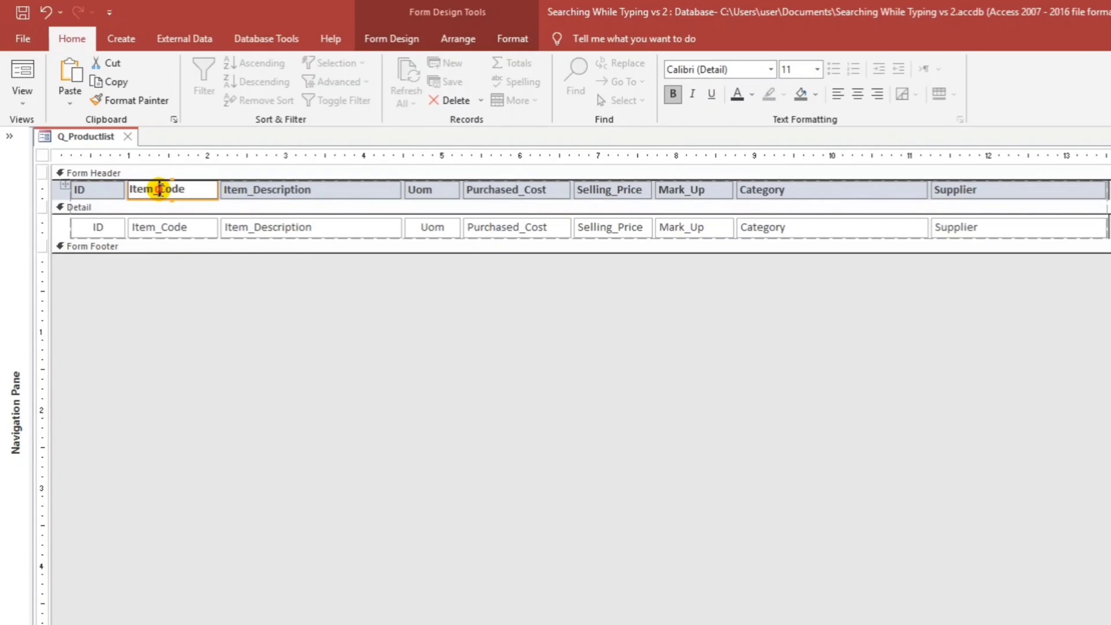
left_click(160, 190)
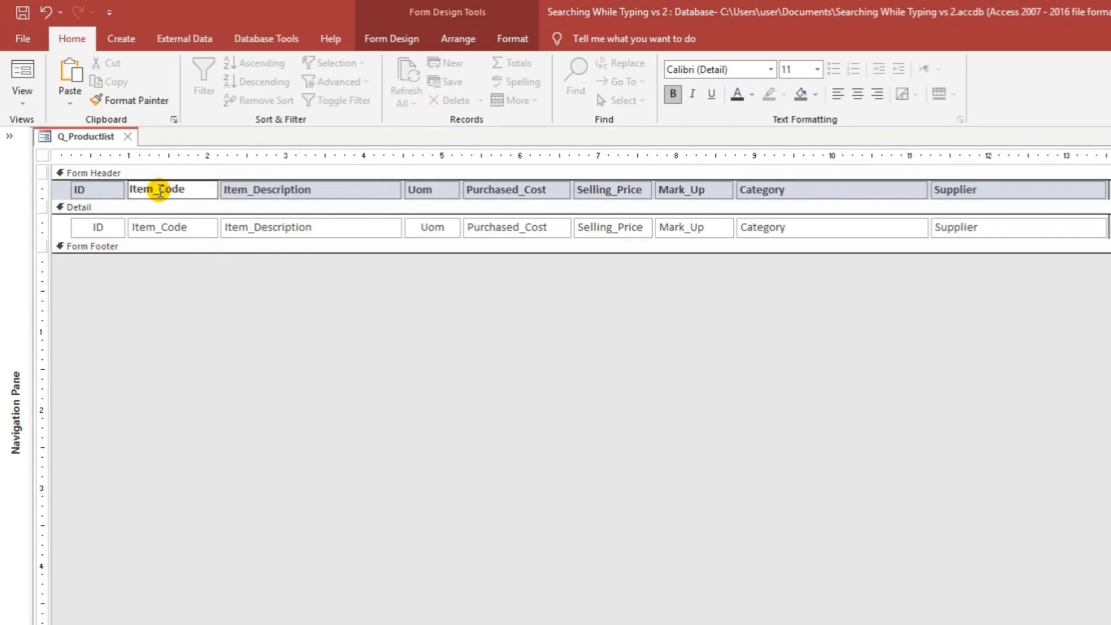
left_click(252, 192)
left_click(254, 192)
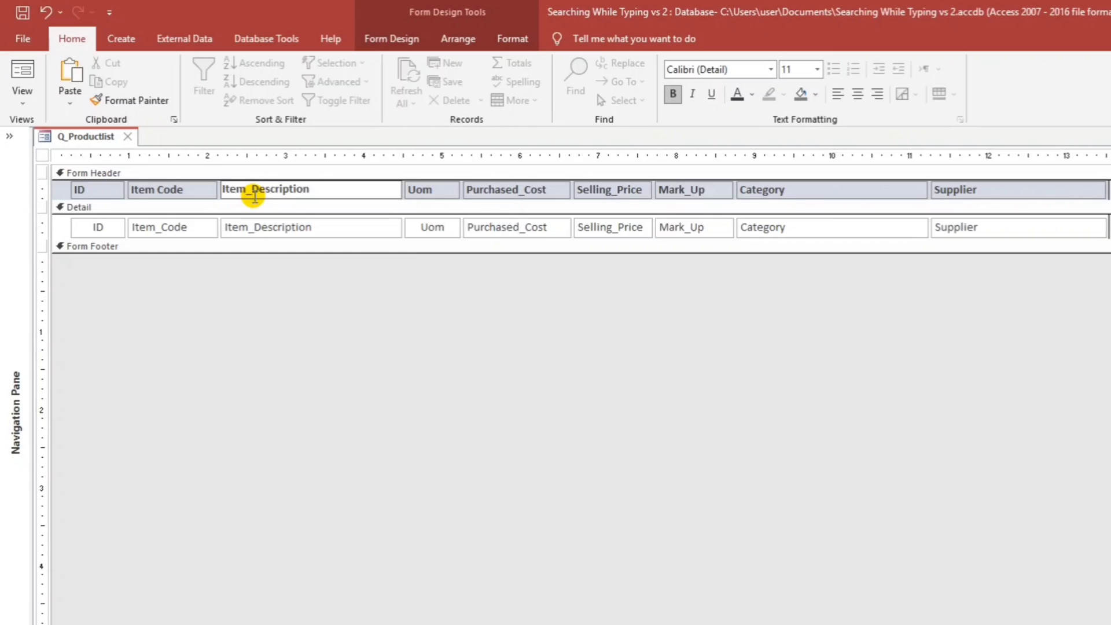
- Replace the underscores with spaces in the Purchased Cost, Selling Price and Mark Up labels
left_click(526, 190)
left_click(527, 190)
key("BackSpace")
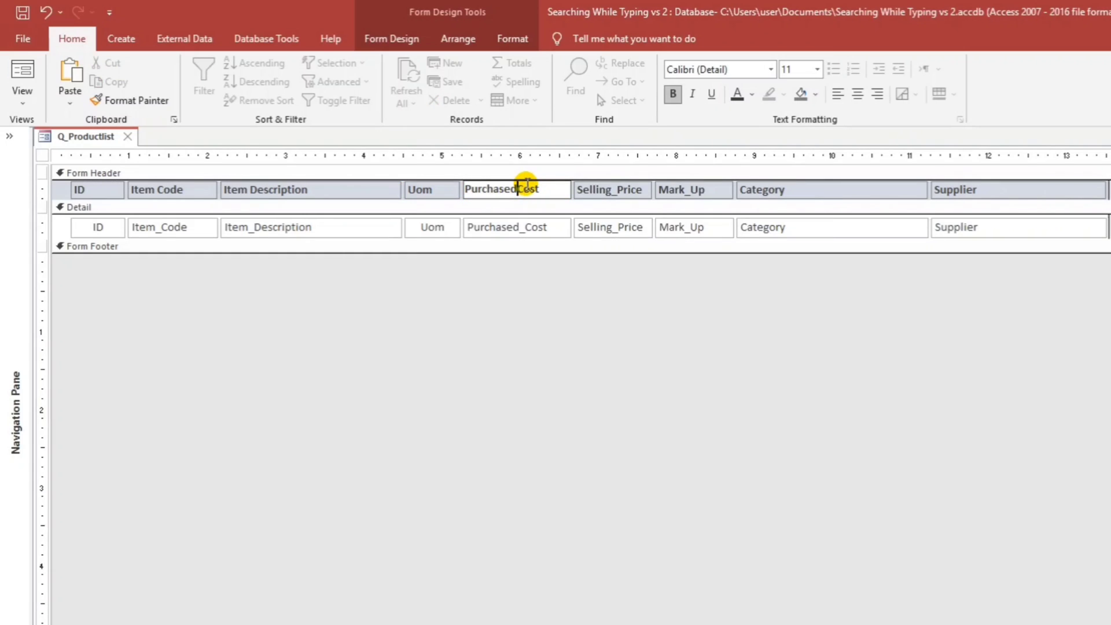
left_click(617, 189)
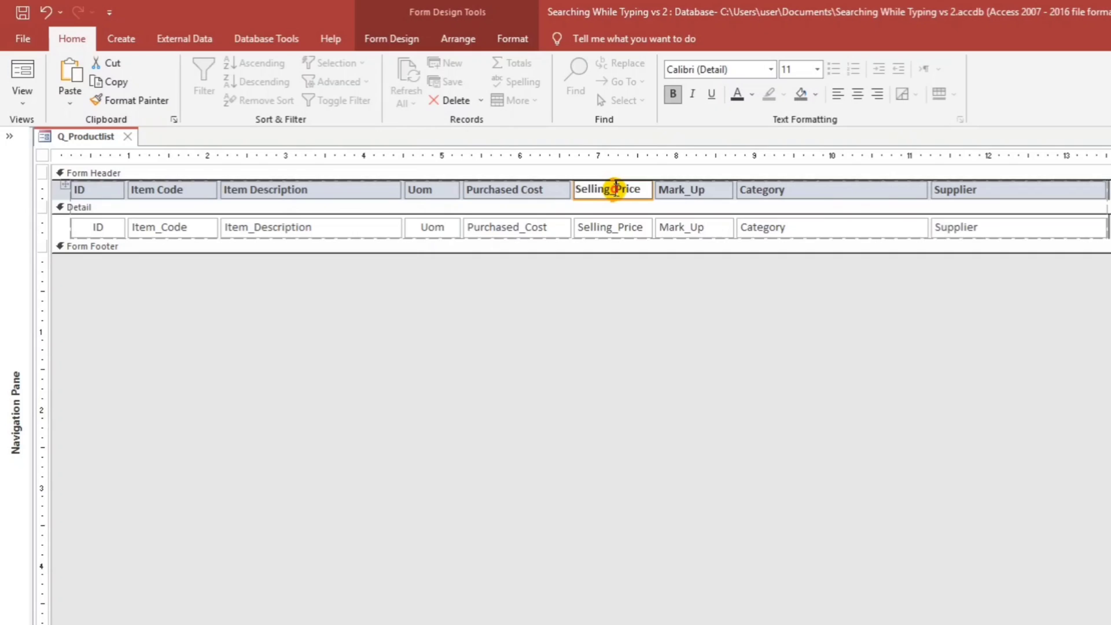
left_click(616, 188)
key("BackSpace")
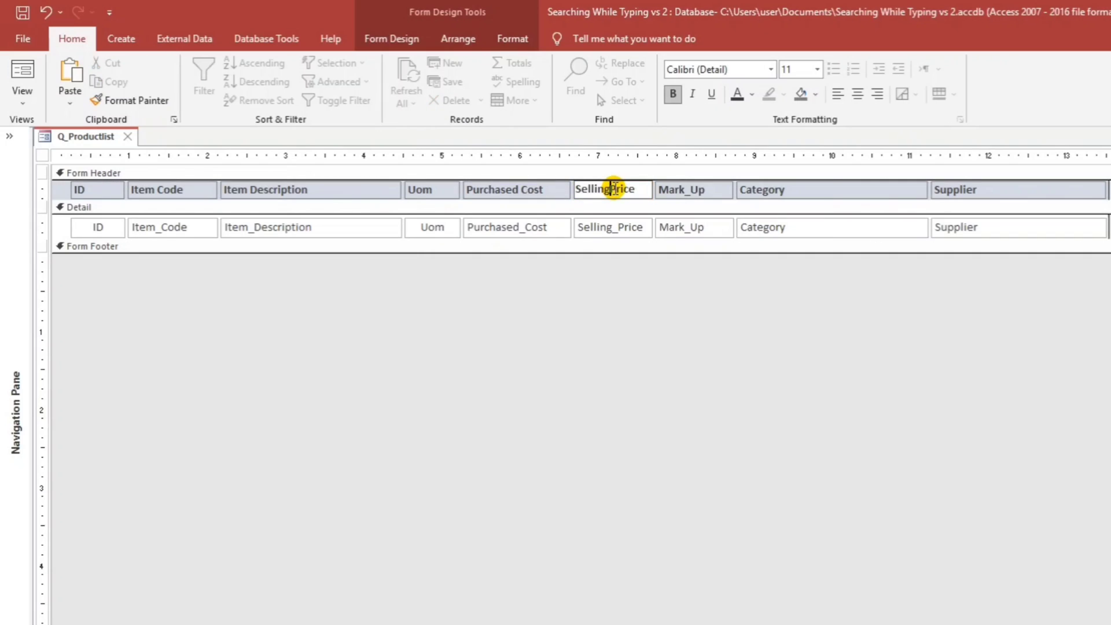
left_click(694, 194)
left_click(688, 189)
key("BackSpace")
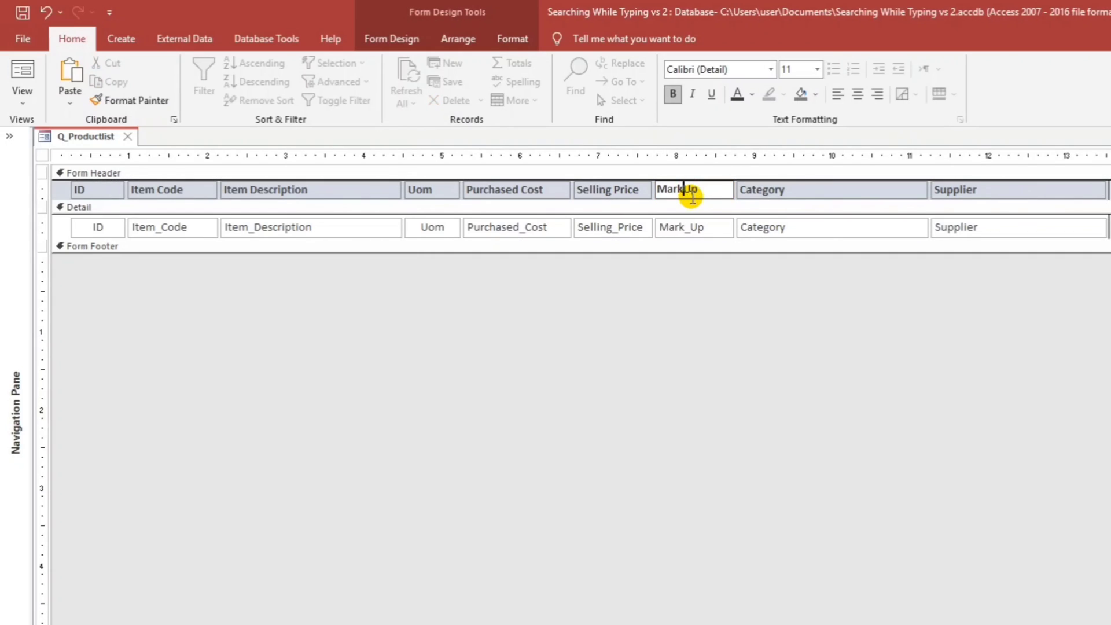
left_click(606, 324)
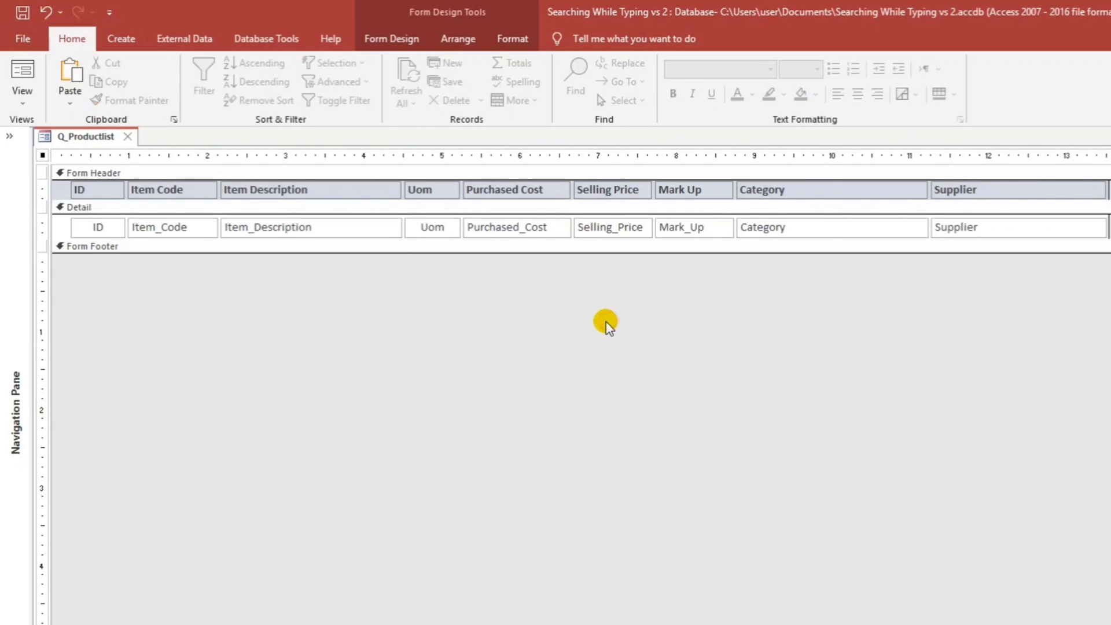
- Preview the form in Form View, scrolling and stepping to records 2 and 3
left_click(20, 69)
scroll(564, 292, "down", 1)
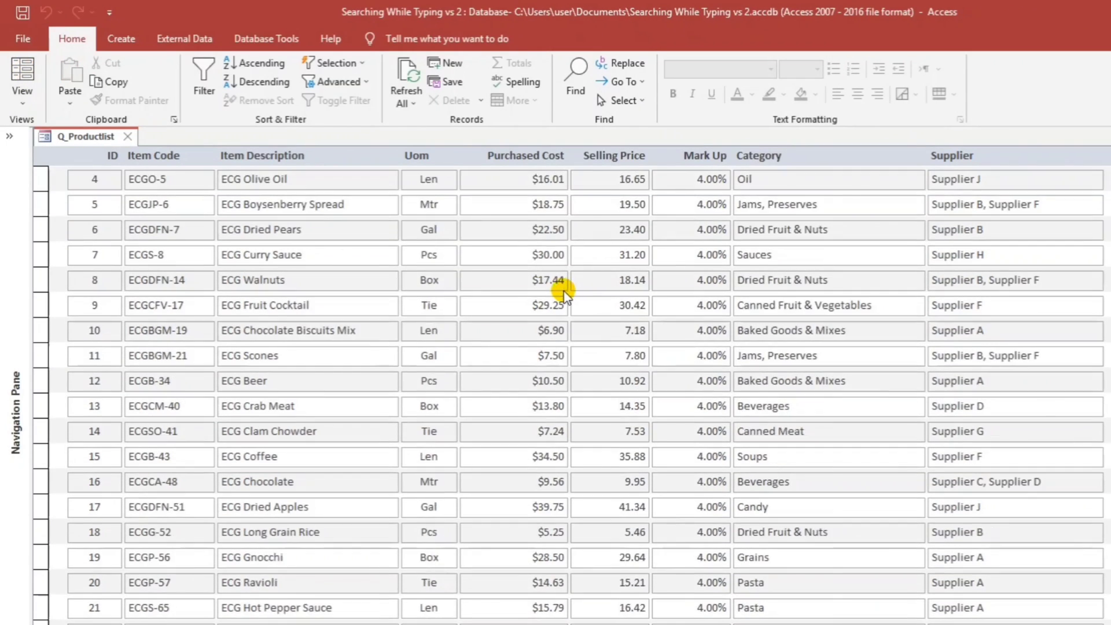
scroll(564, 292, "up", 1)
left_click(41, 200)
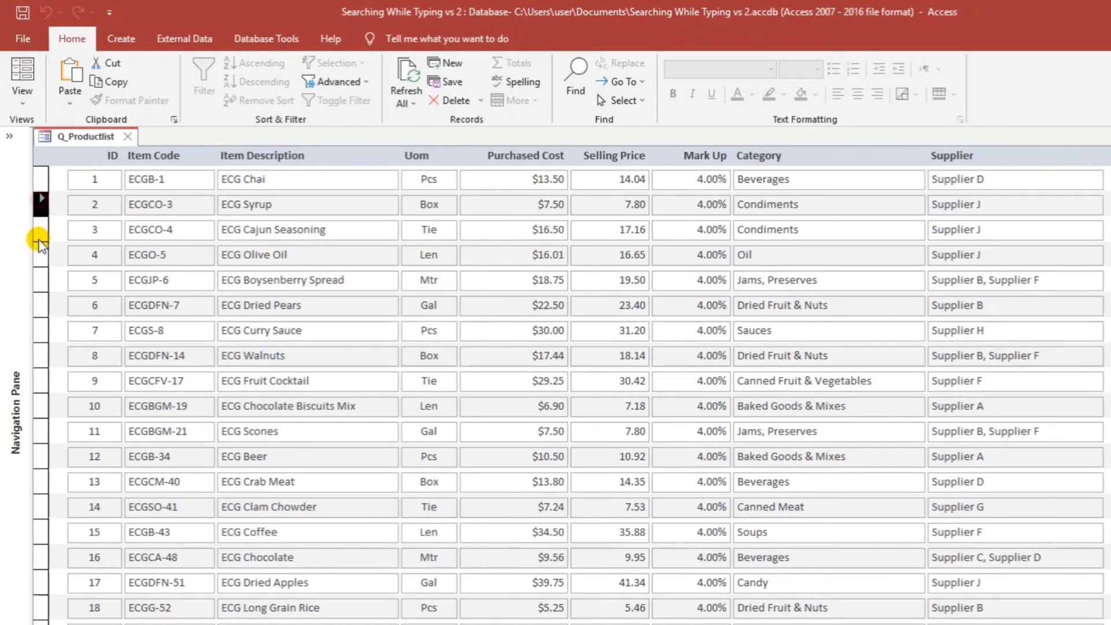
left_click(40, 235)
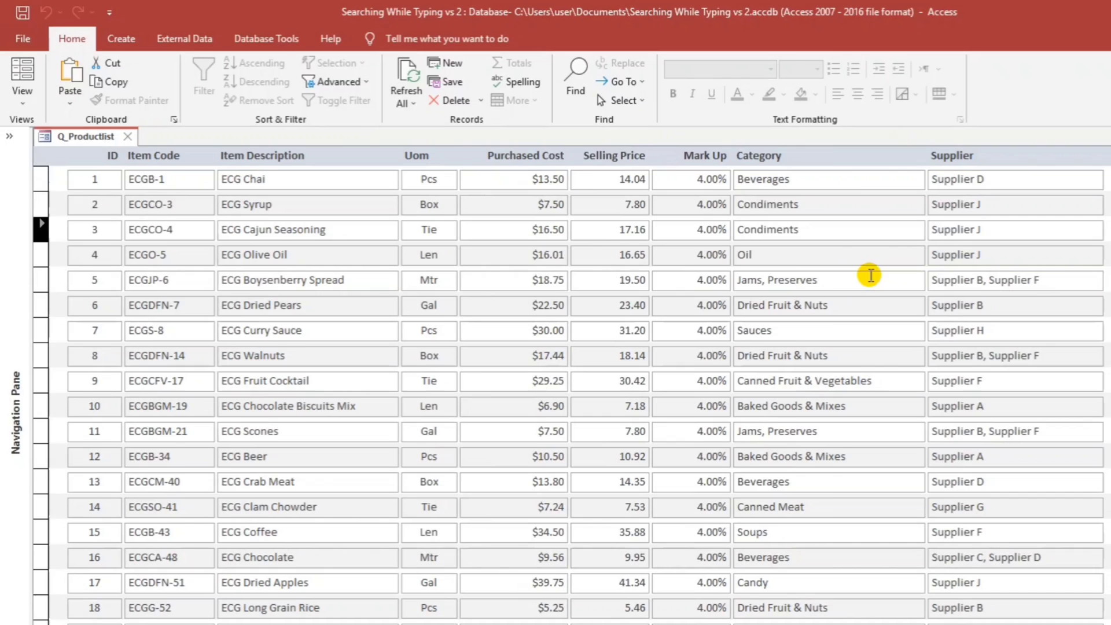
right_click(1032, 161)
- Back in Design view, set the form's Record Selectors to No
left_click(1070, 206)
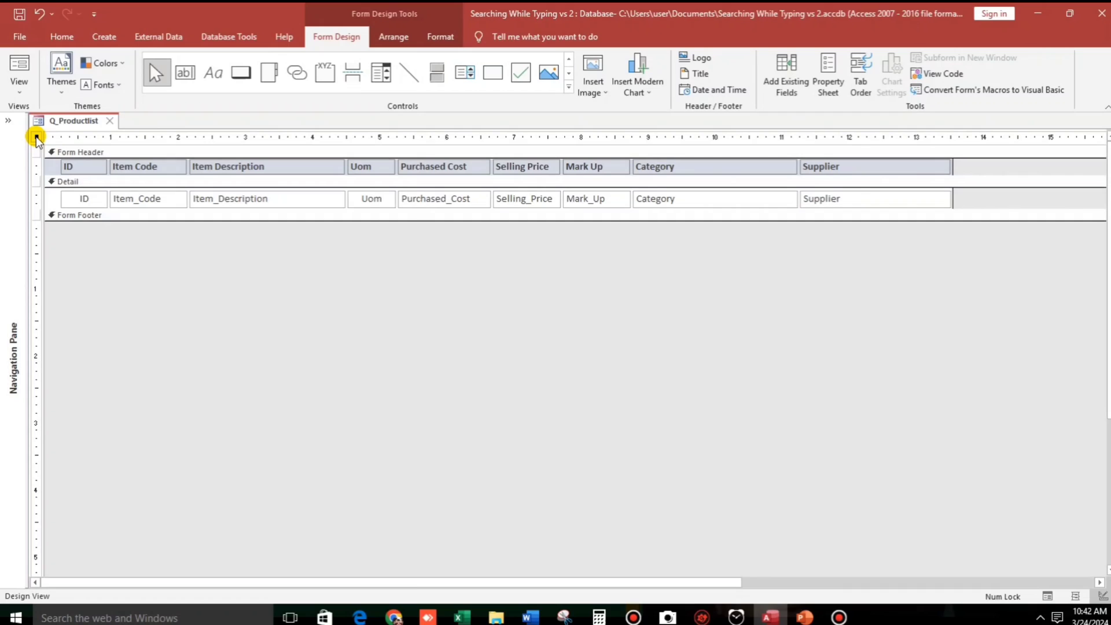
left_click(36, 138)
left_click(829, 73)
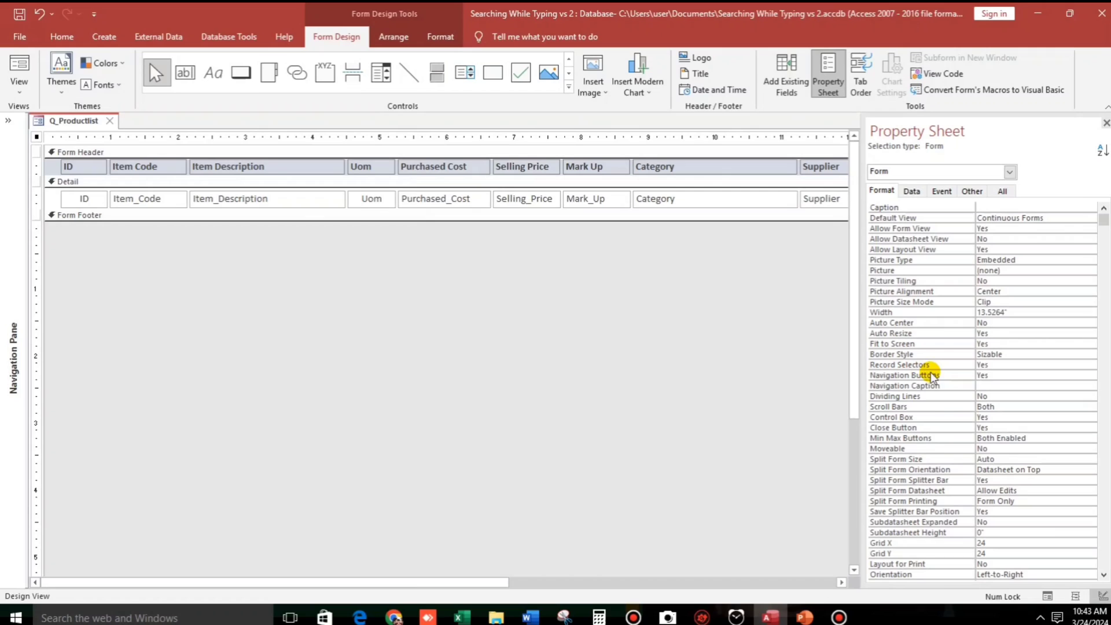
left_click(942, 362)
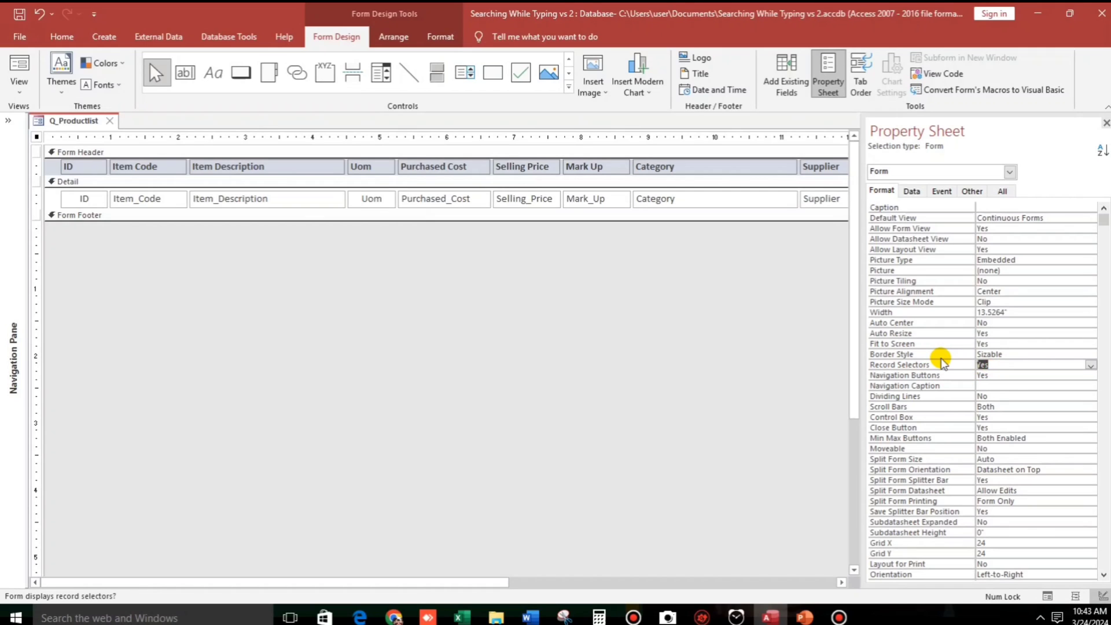
double_click(941, 363)
left_click(1021, 396)
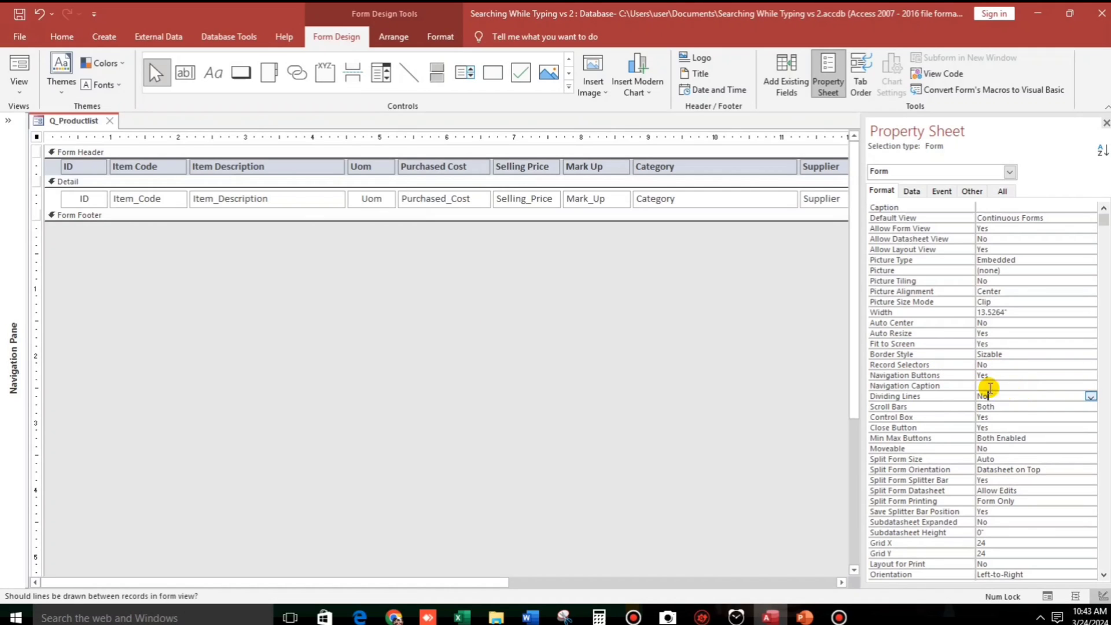
- Set Top, Bottom, Left and Right Padding to 0 for all header labels and detail text boxes
left_click(87, 199)
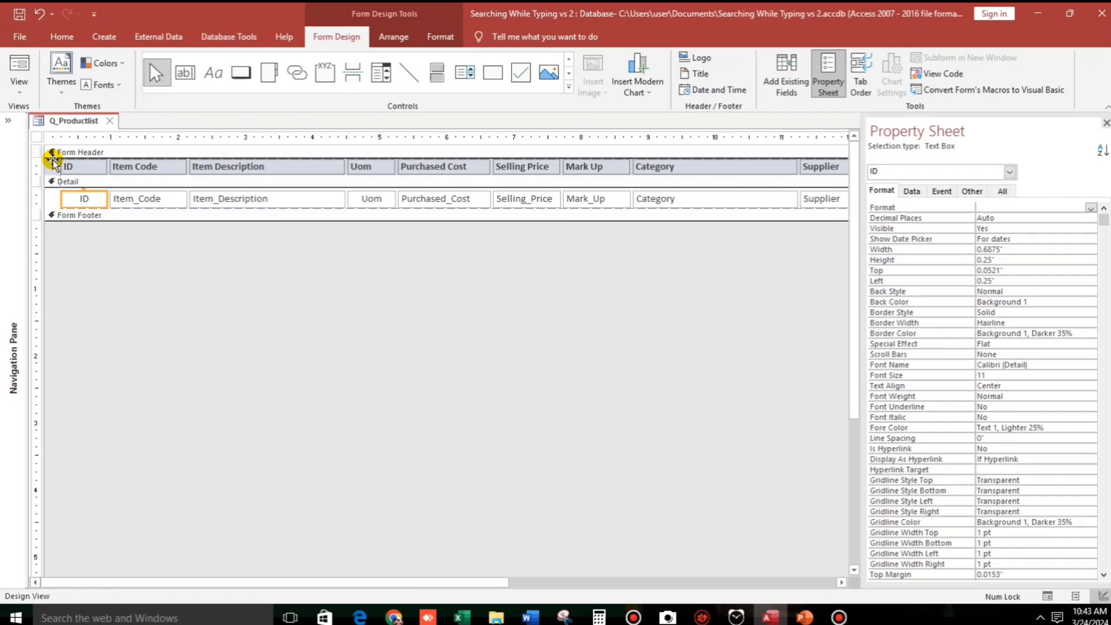
left_click(55, 163)
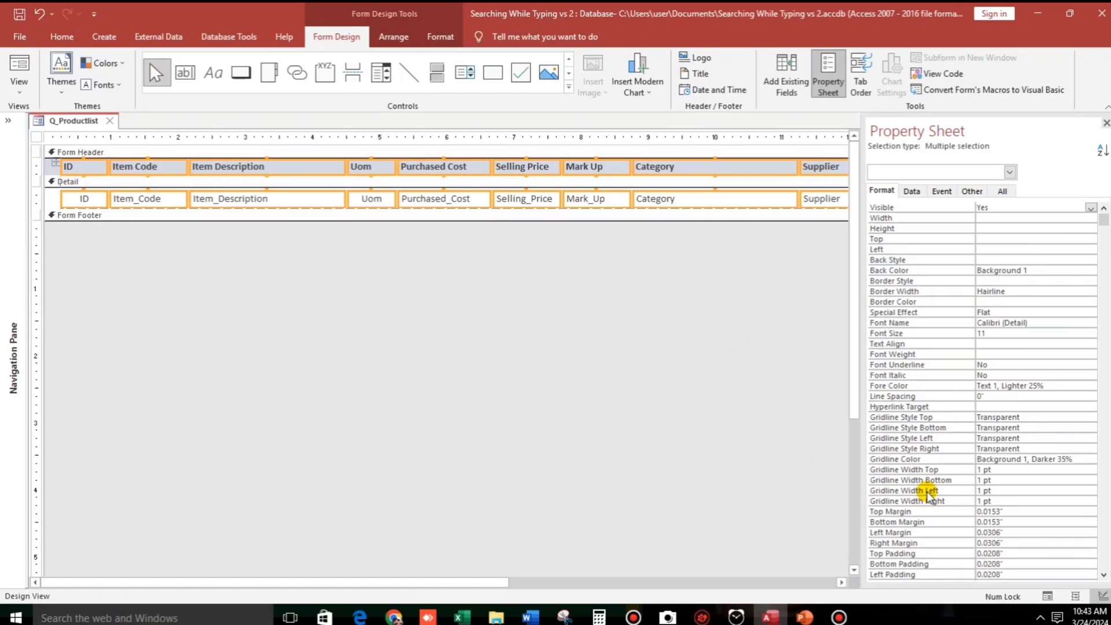
scroll(928, 495, "down", 2)
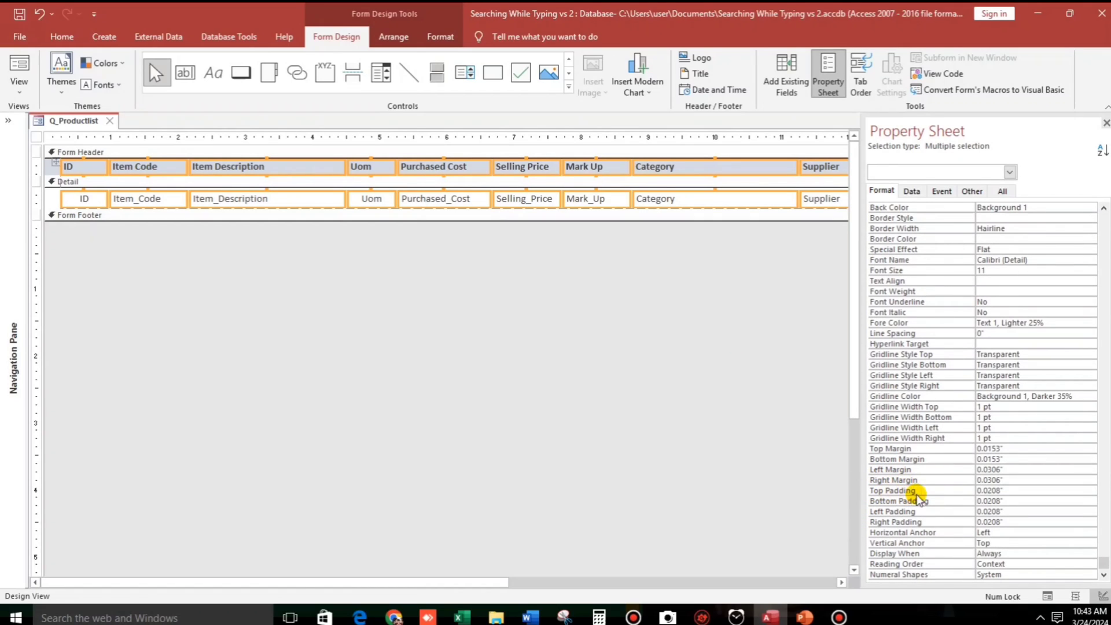
left_click_drag(1009, 490, 964, 496)
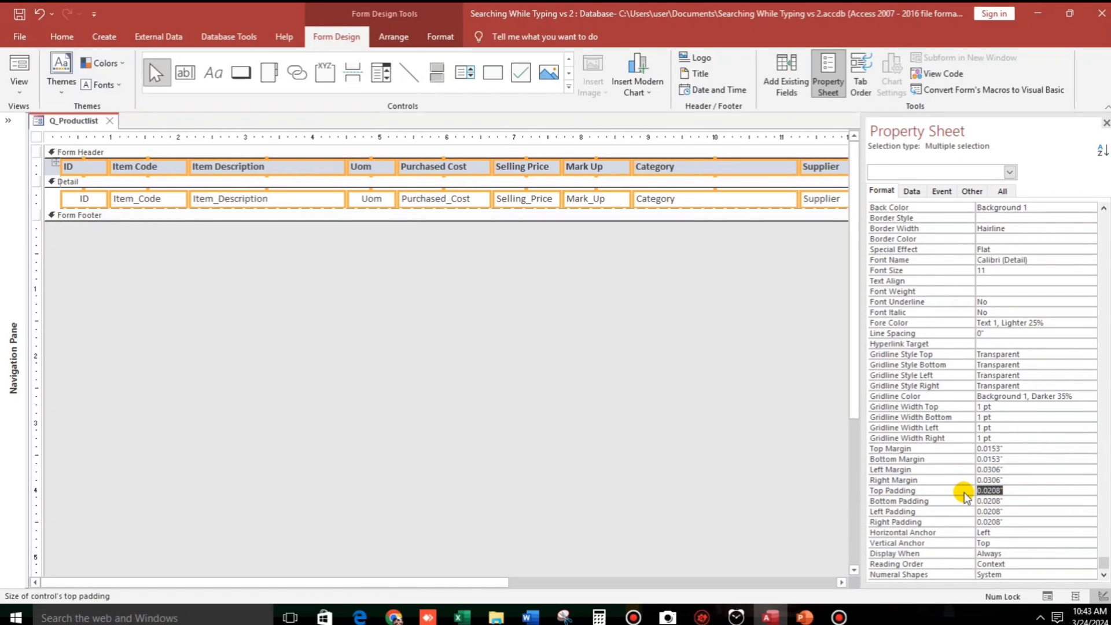
type("0")
key("Return")
type("0")
key("Return")
type("0")
key("Return")
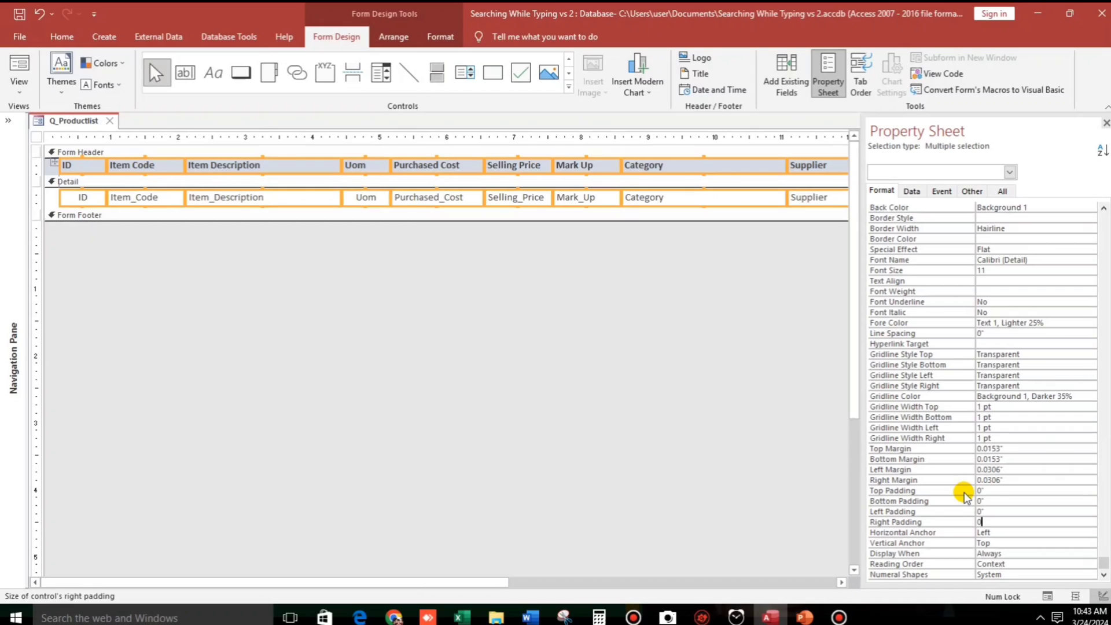
type("0")
left_click(1000, 490)
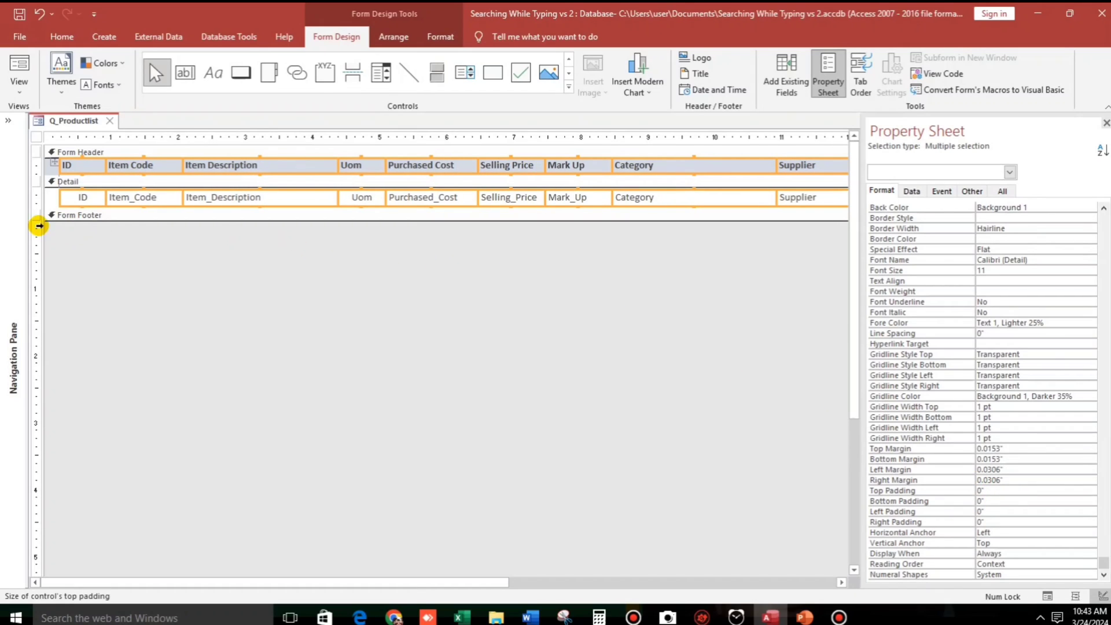
- Shift controls left, nudge the detail row up, and shrink Detail, Form Header and form width to fit
left_click_drag(52, 180, 36, 180)
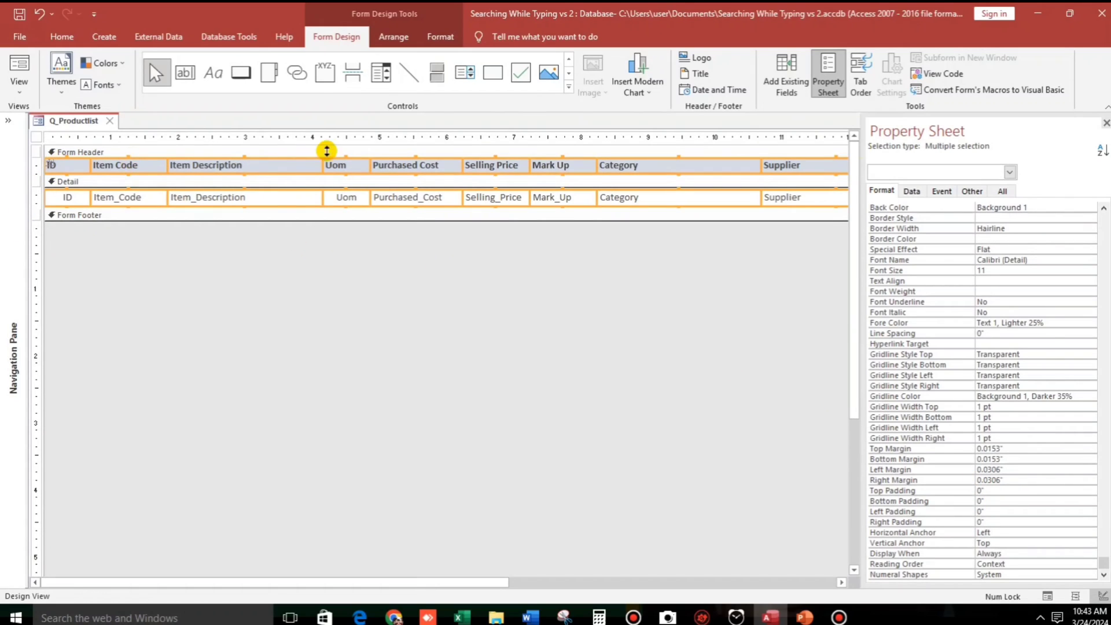
left_click(1105, 124)
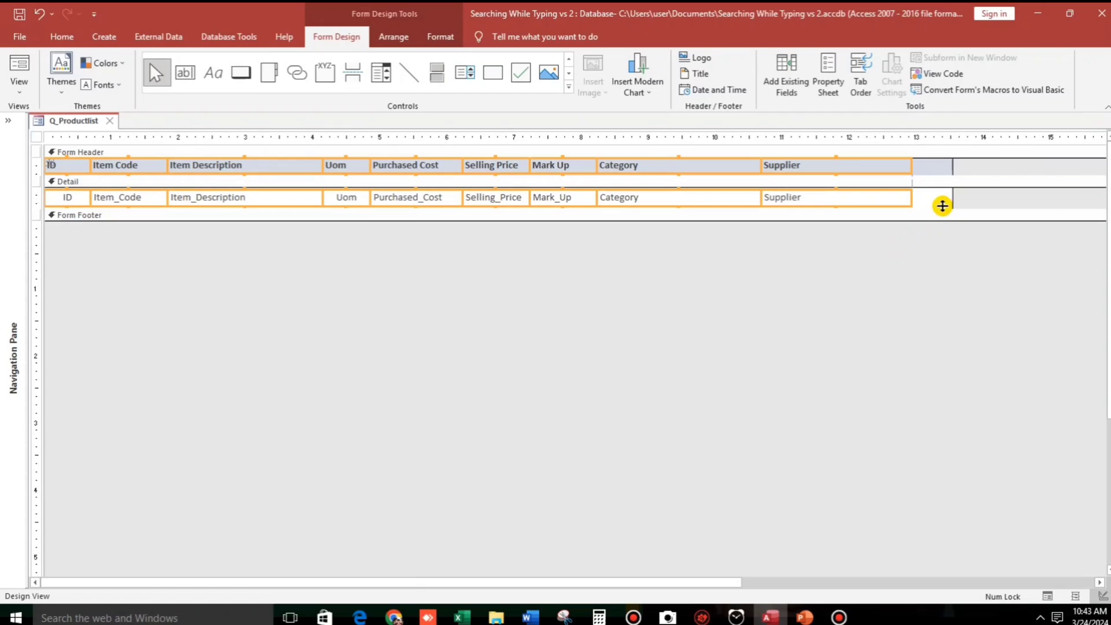
left_click(898, 216)
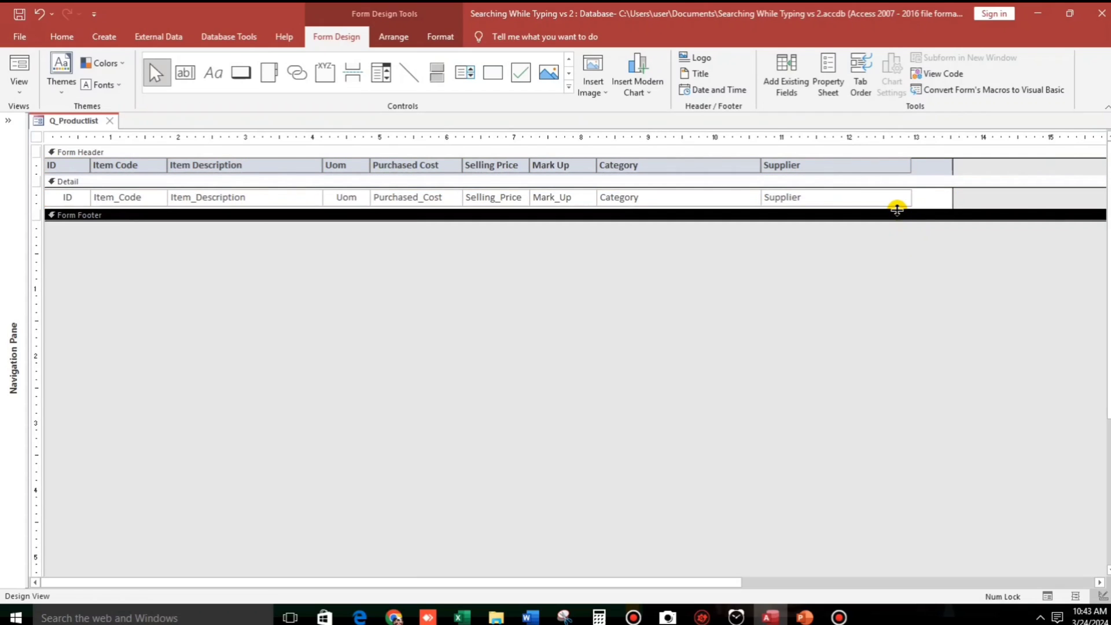
left_click_drag(929, 203, 34, 187)
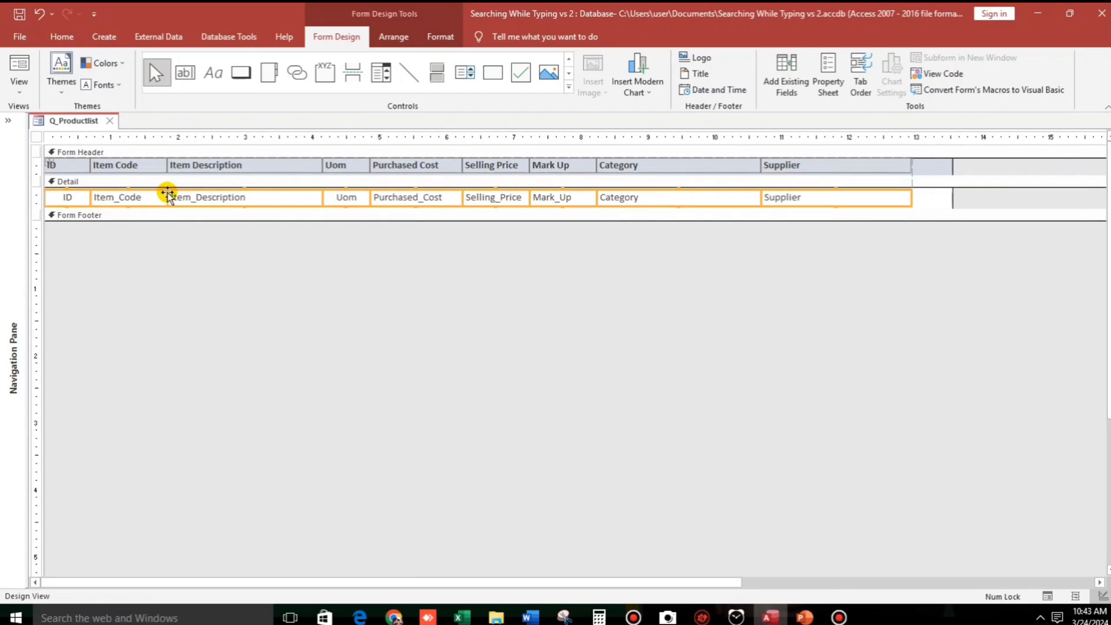
mouse_move(242, 189)
left_mouse_down()
mouse_move(243, 208)
mouse_move(245, 198)
left_mouse_up()
left_click(624, 315)
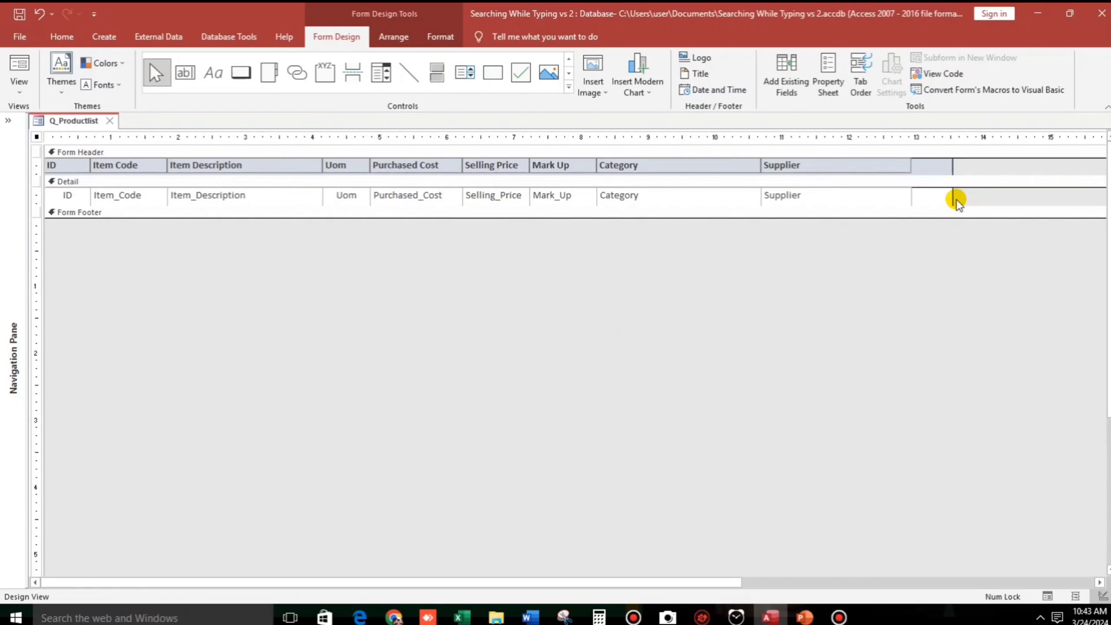
left_click_drag(950, 198, 894, 198)
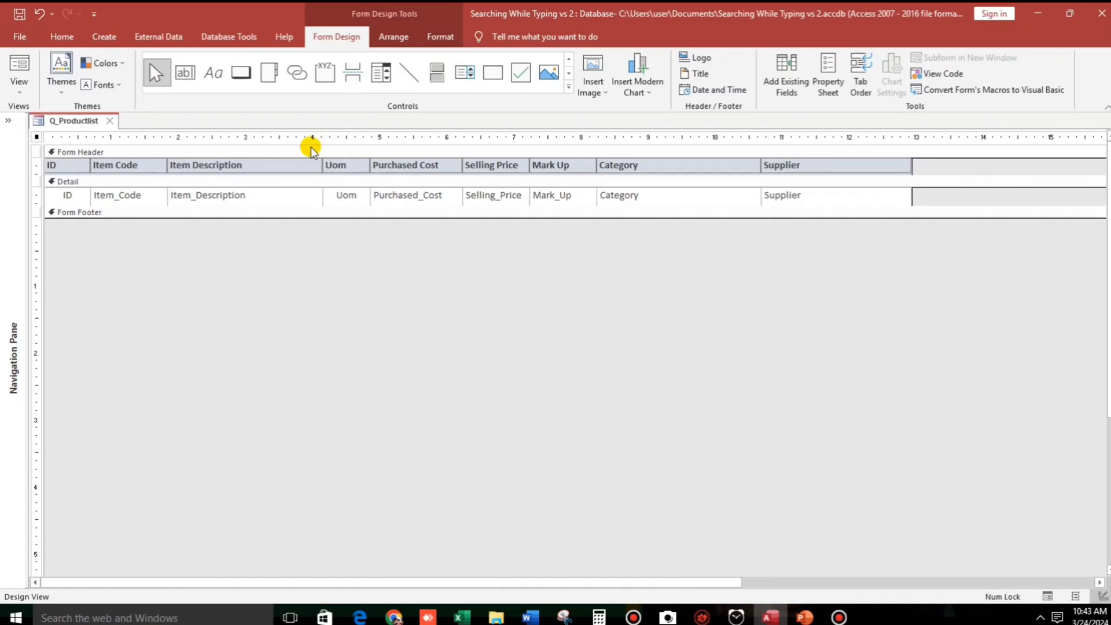
left_click_drag(185, 176, 186, 153)
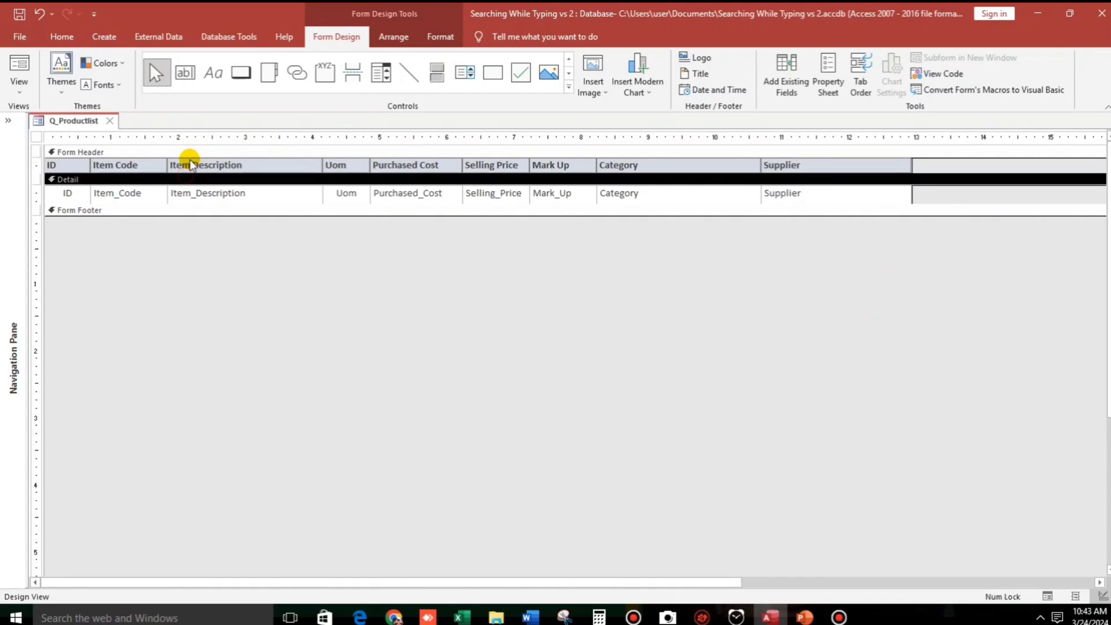
left_click(193, 250)
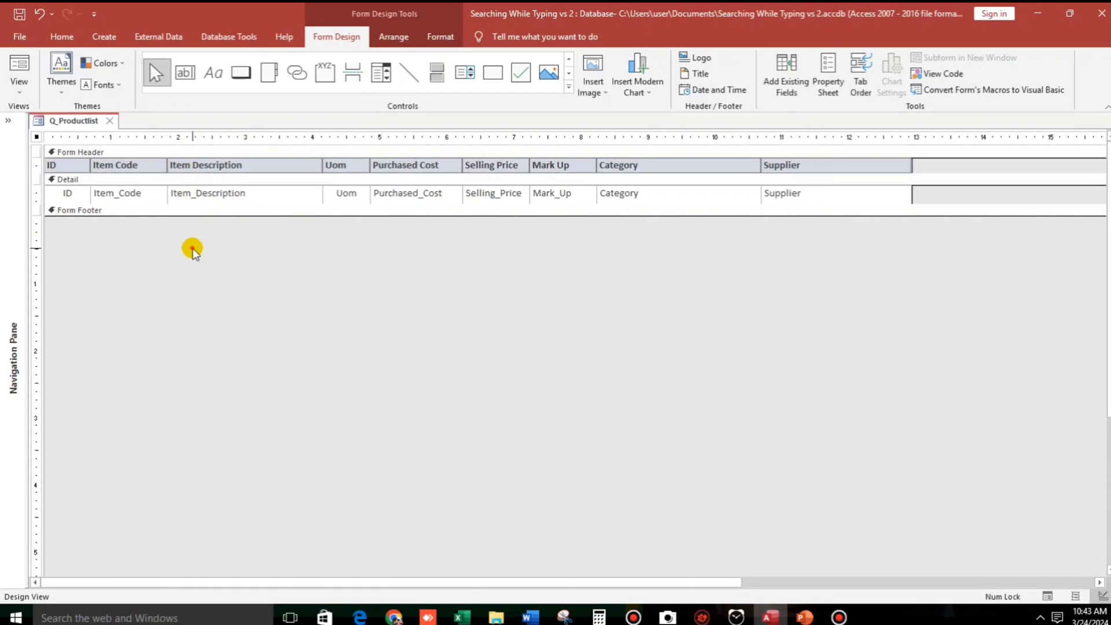
- Check the records in Form View, then close the form saving it as F_Productlist
left_click(19, 64)
scroll(149, 232, "down", 2)
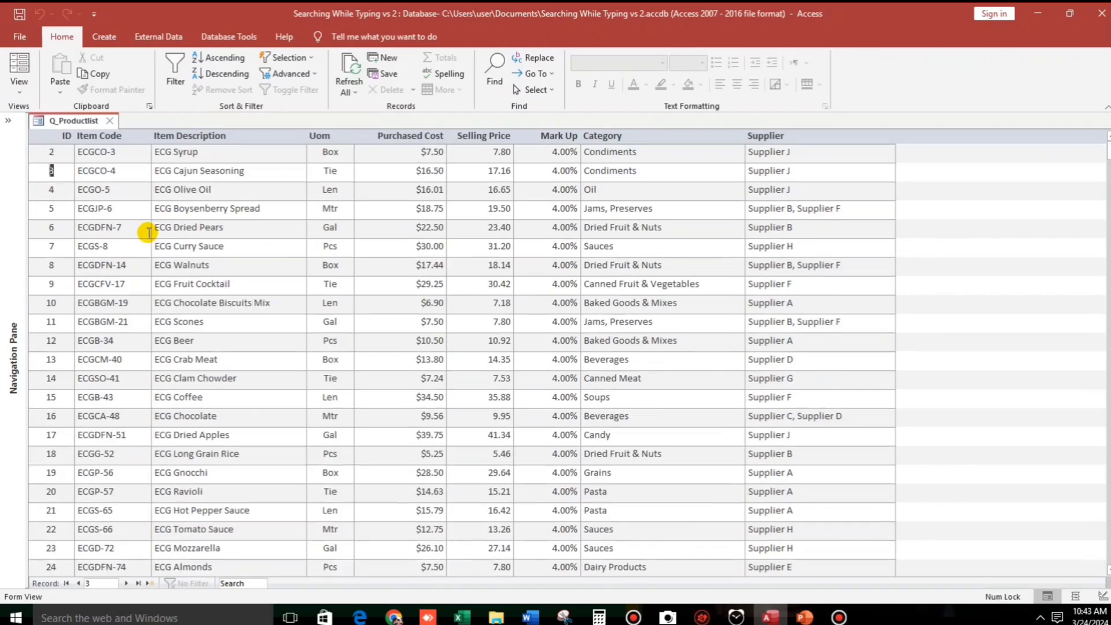
scroll(149, 232, "down", 2)
scroll(153, 229, "up", 4)
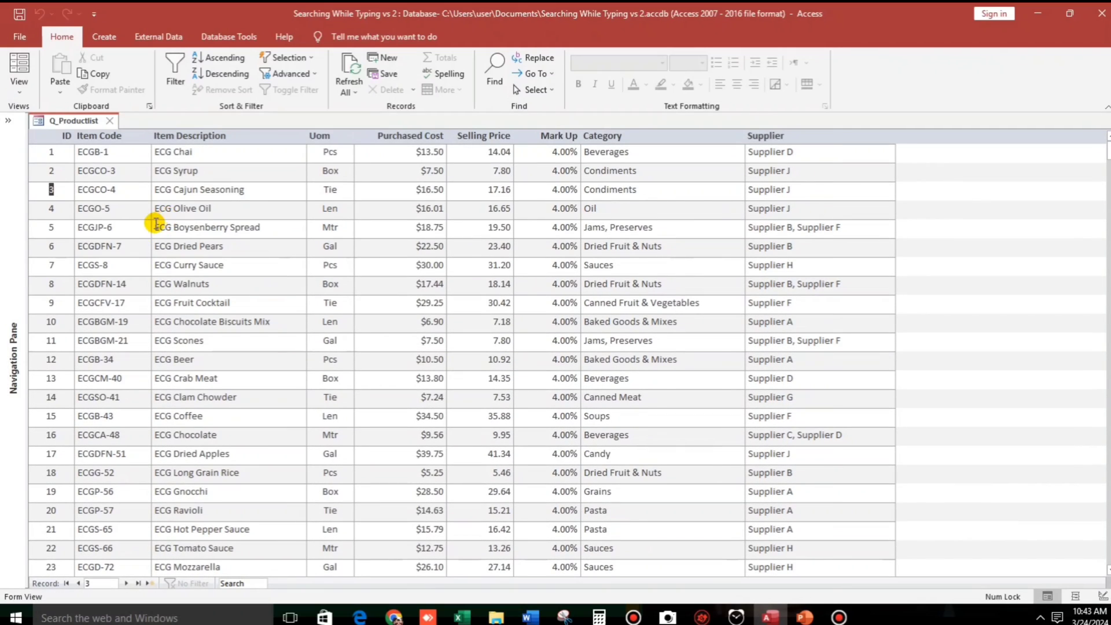
left_click(109, 122)
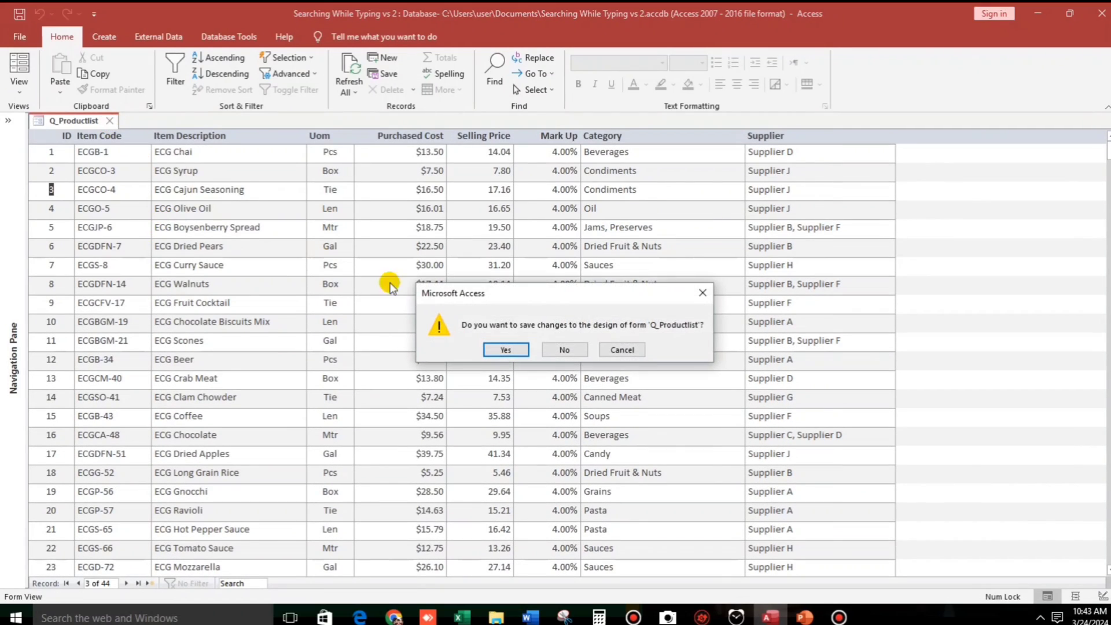
left_click(503, 346)
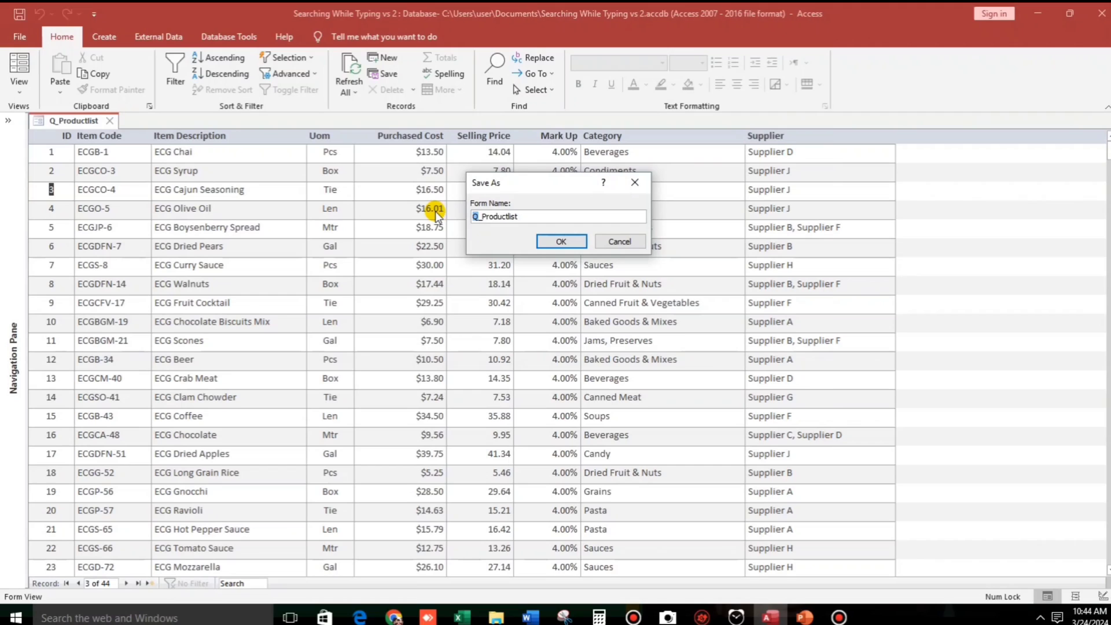
type("F")
left_click(559, 240)
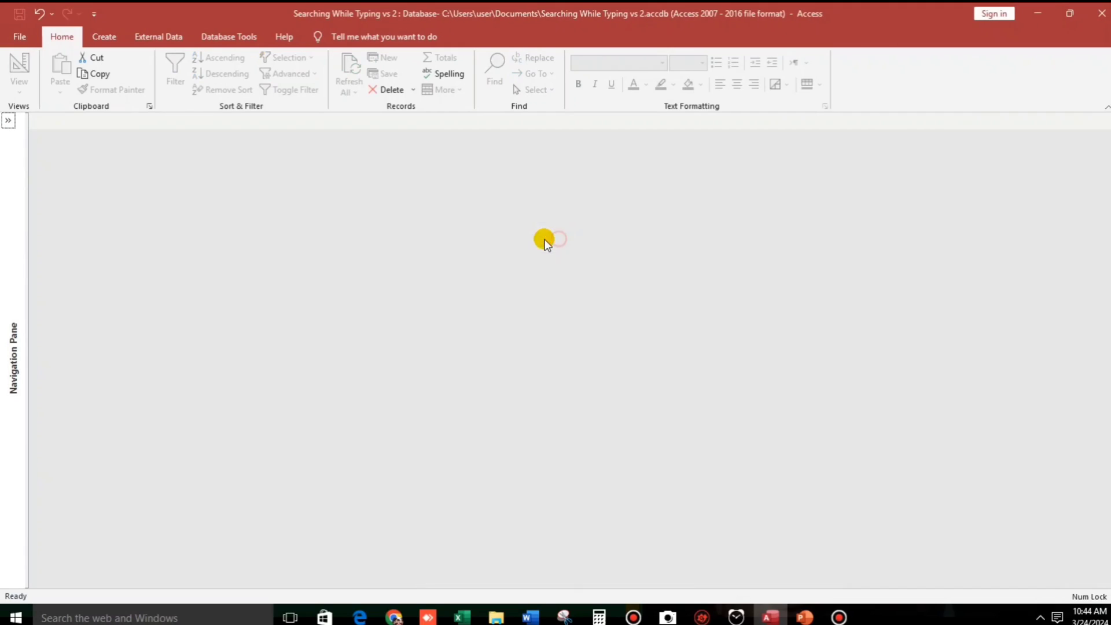
- Create a new blank form, Form1, and show its Property Sheet in Design view
left_click(8, 120)
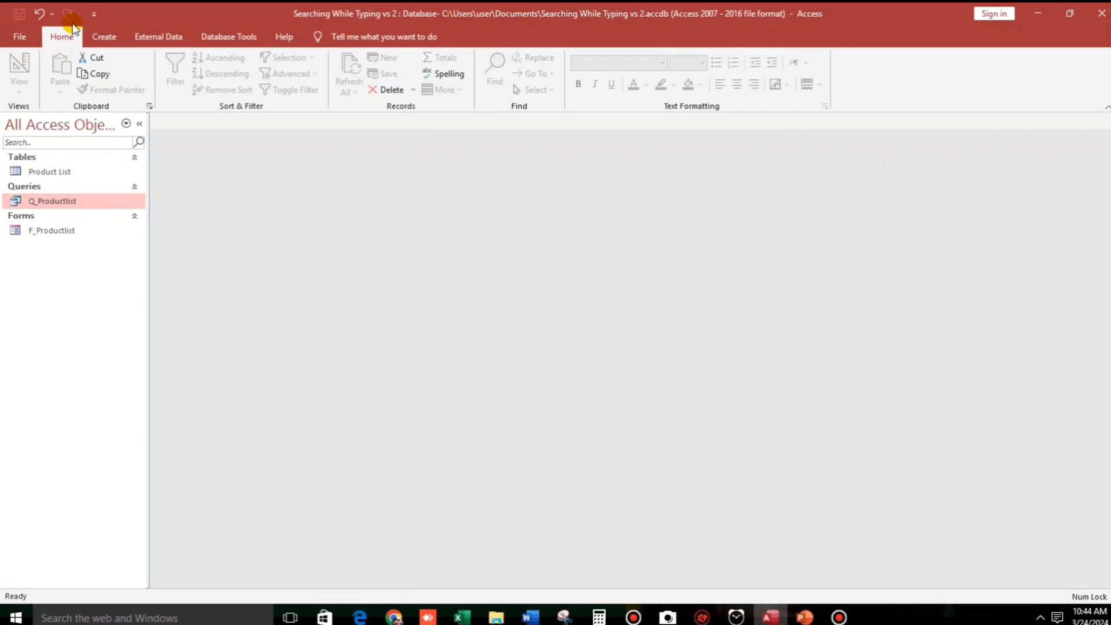
left_click(104, 36)
left_click(320, 66)
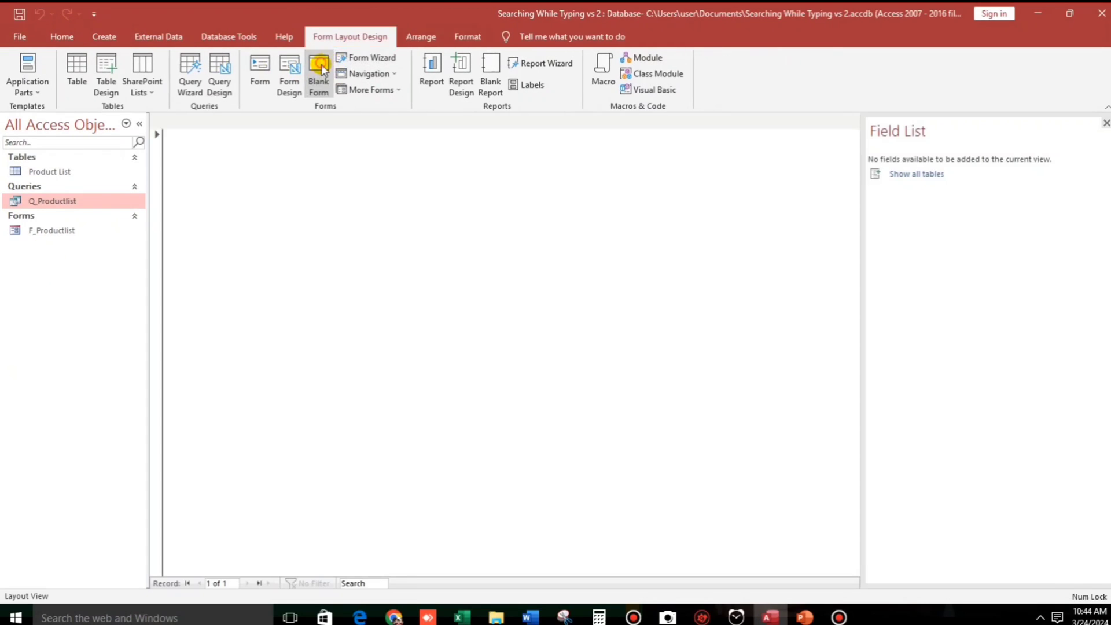
right_click(289, 196)
left_click(315, 241)
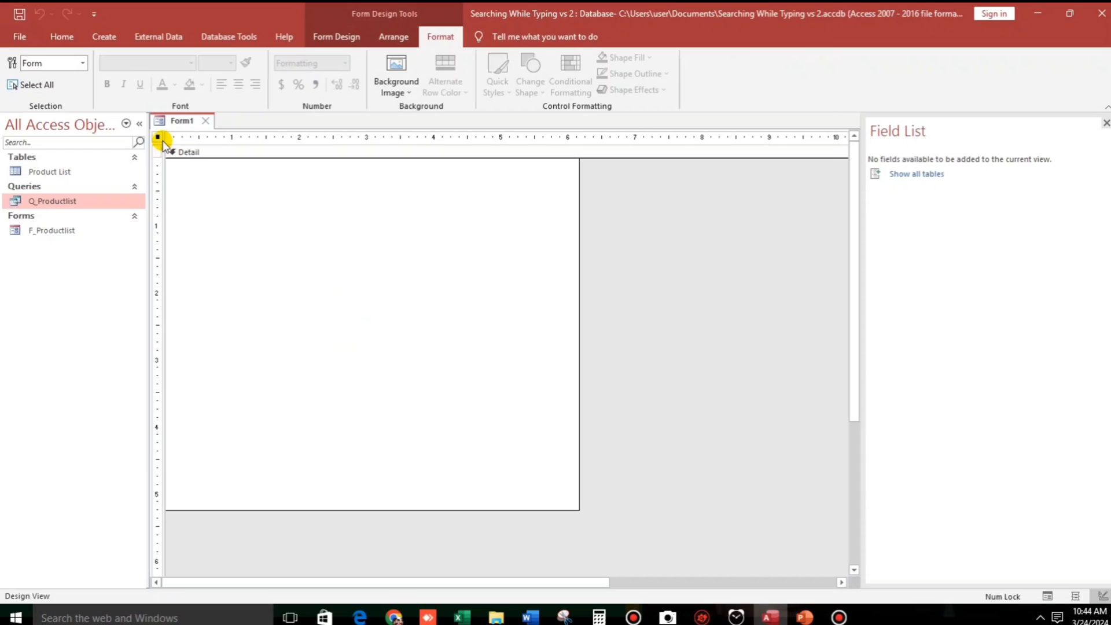
left_click(337, 37)
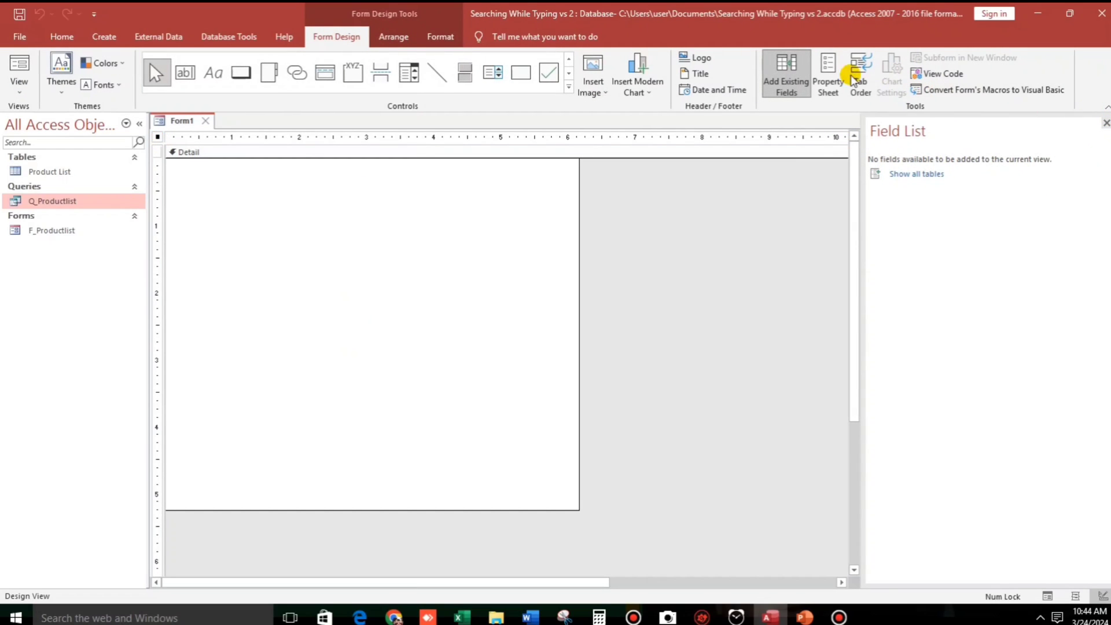
left_click(828, 75)
left_click(972, 191)
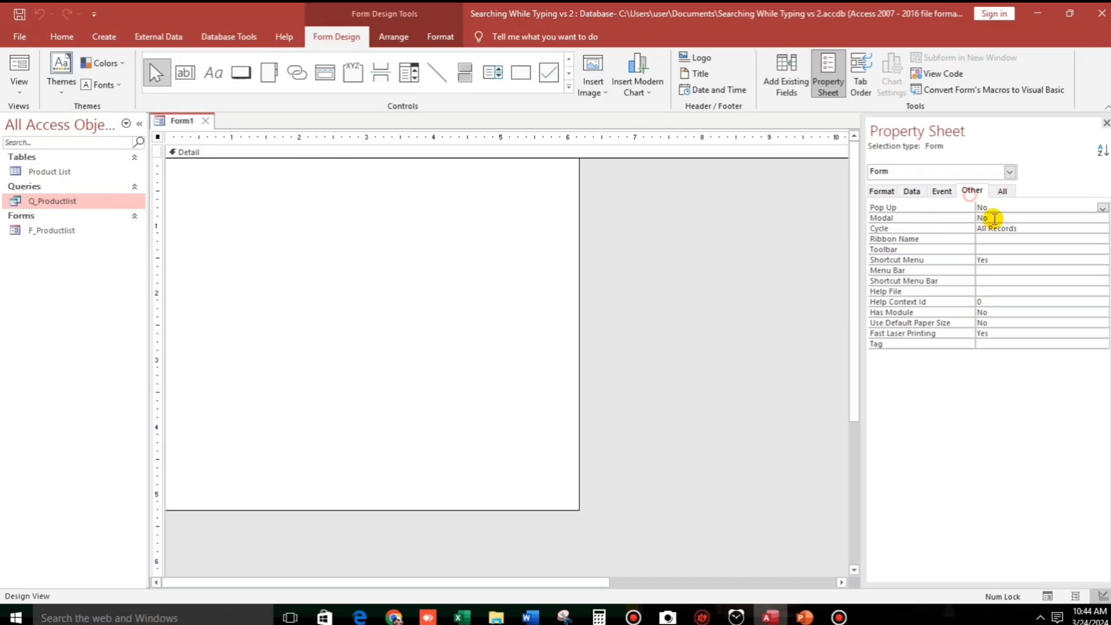
left_click(900, 206)
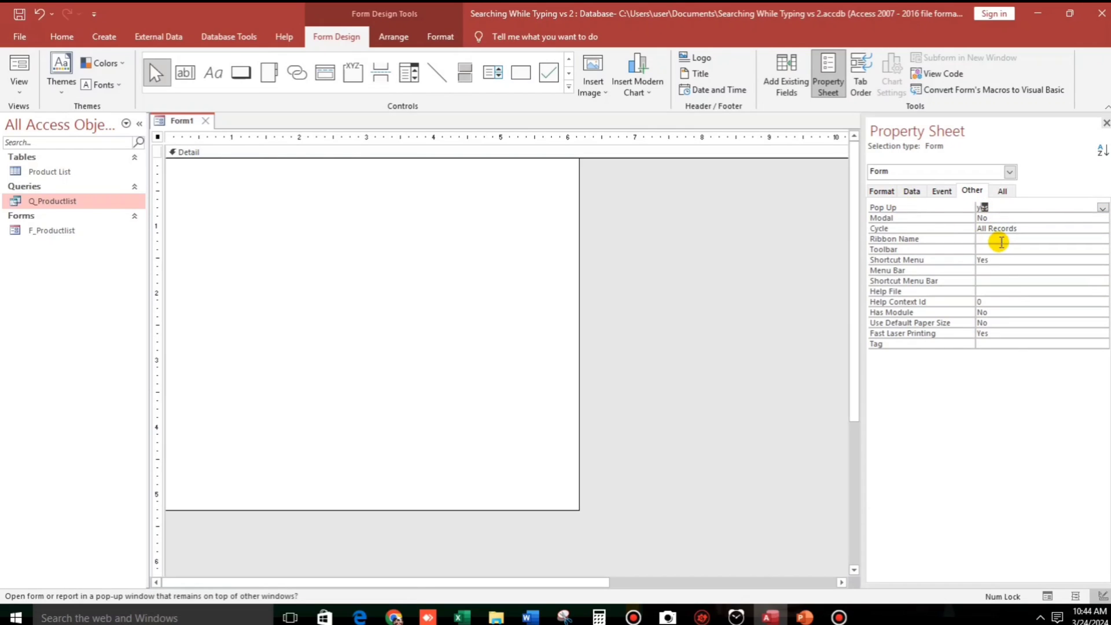
left_click(881, 191)
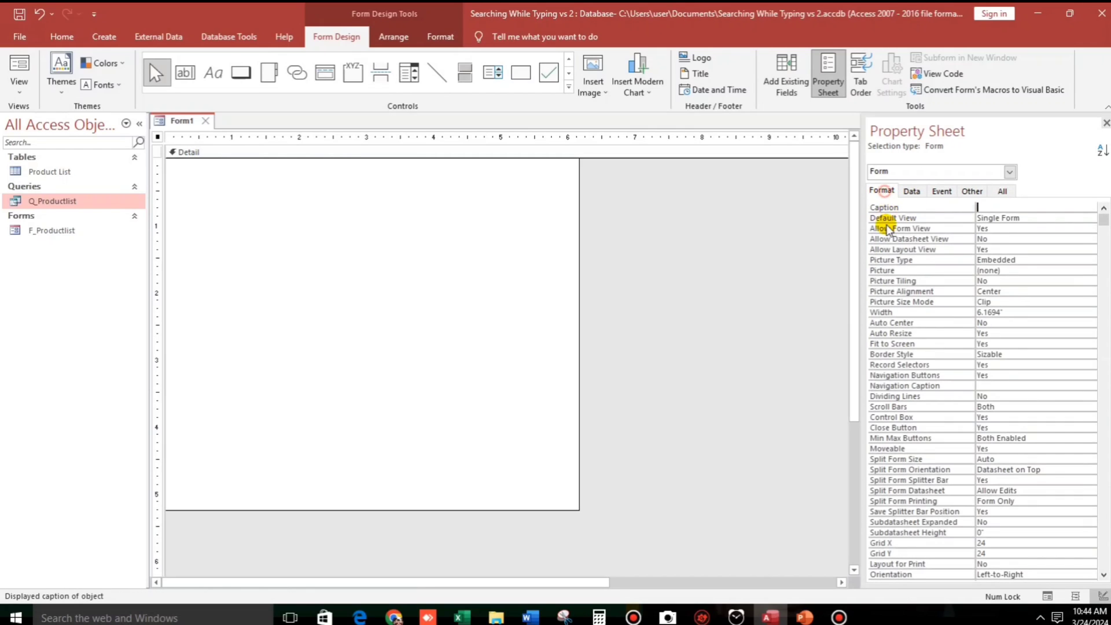
- Set Record Selectors and Navigation Buttons to No, Auto Center to Yes, and Scroll Bars to Neither
double_click(983, 364)
type("no")
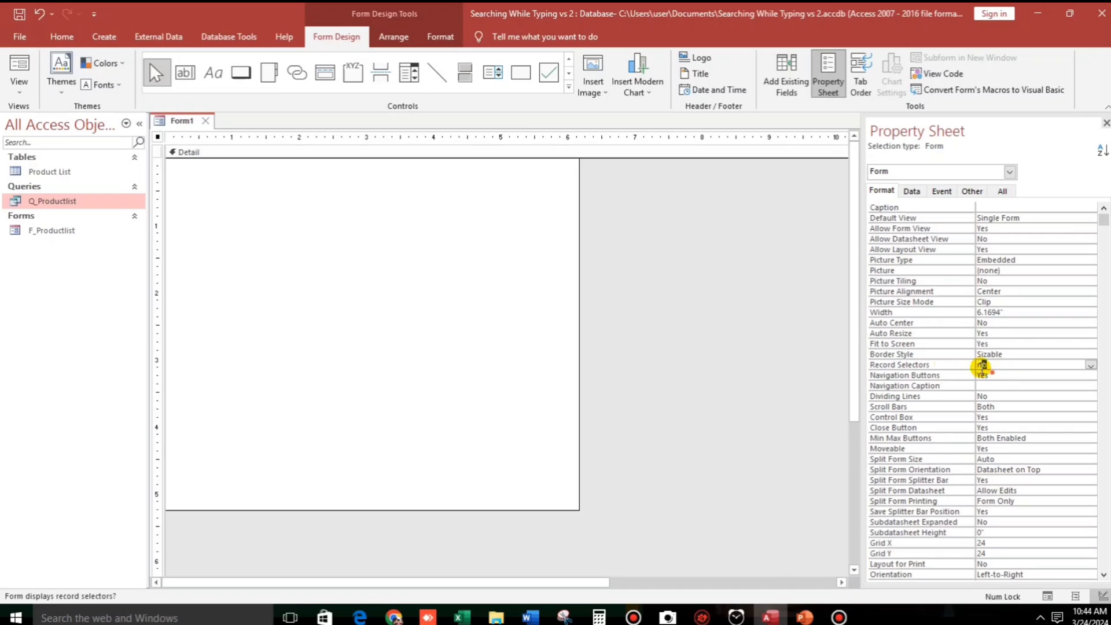
double_click(982, 375)
type("no")
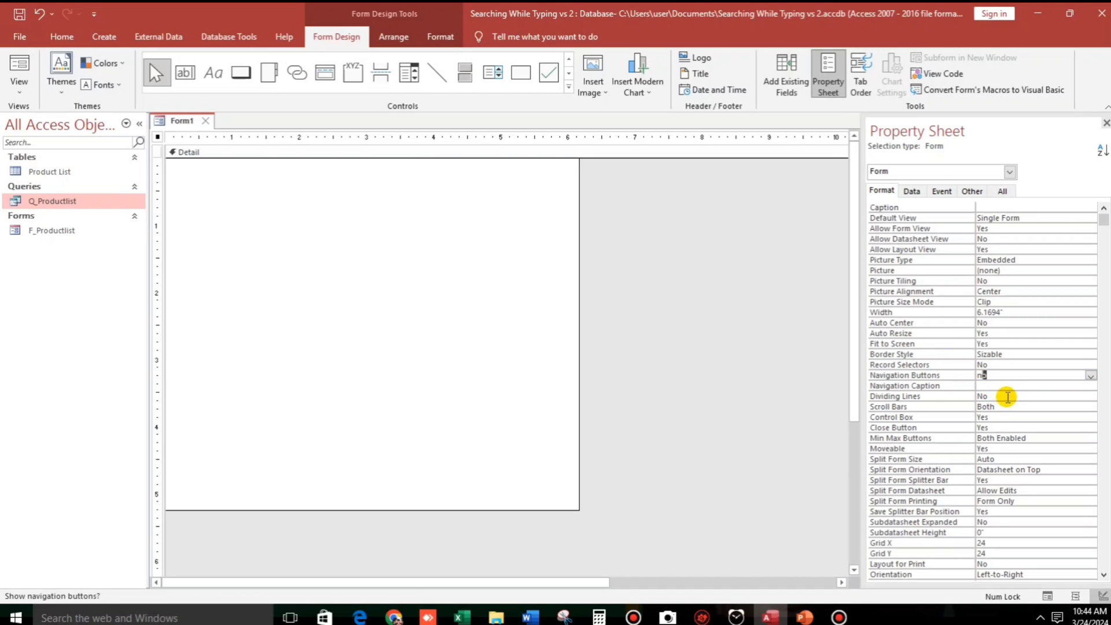
left_click(1015, 403)
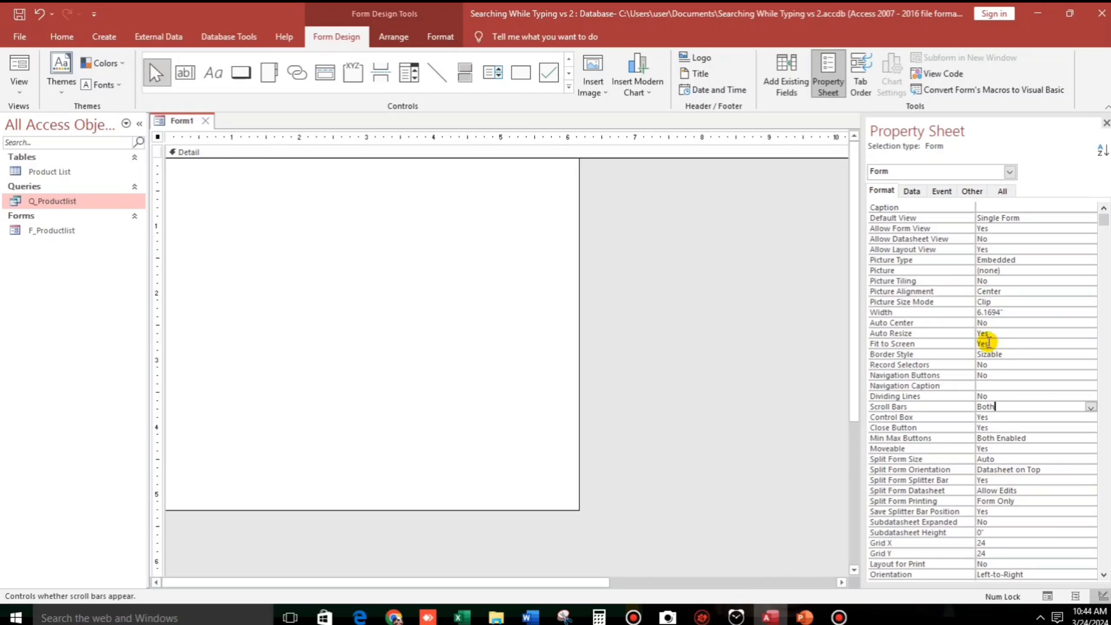
double_click(954, 322)
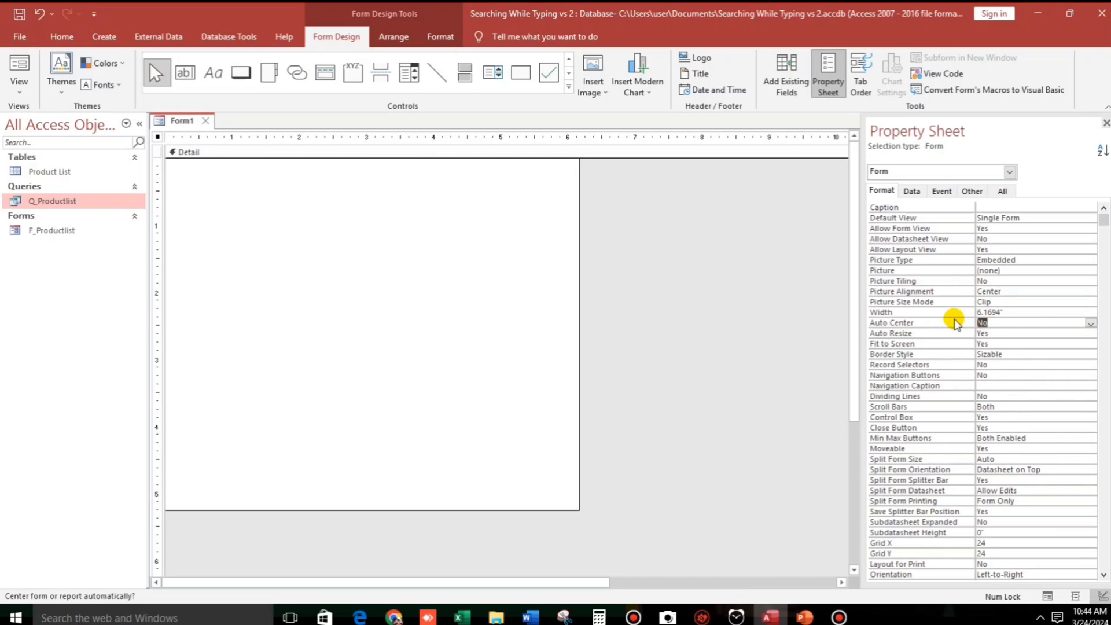
left_click(1032, 450)
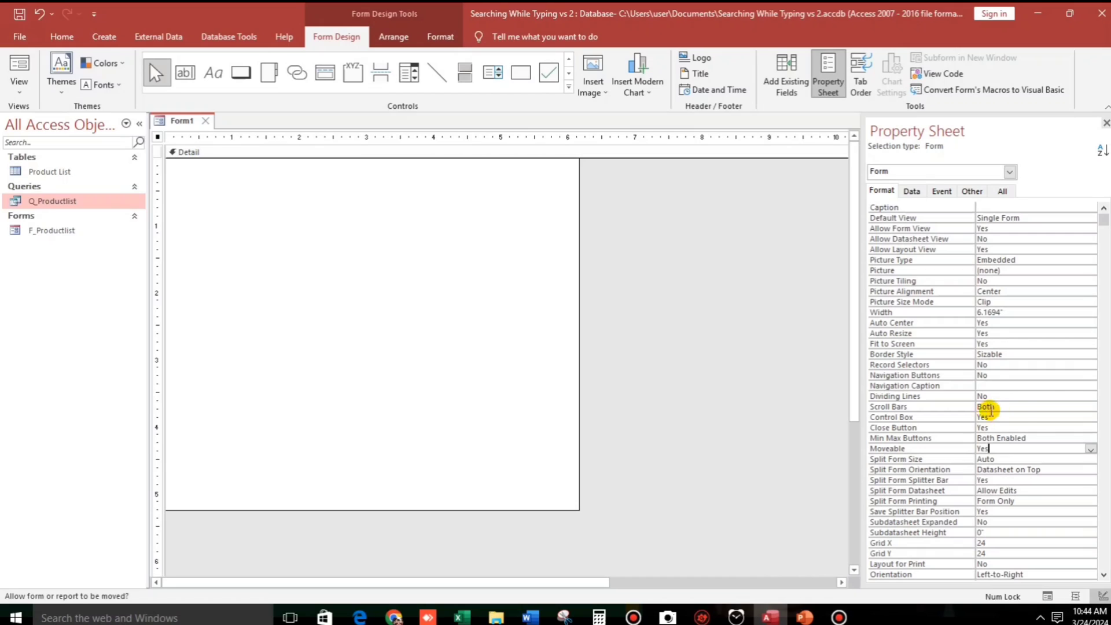
left_click(1042, 406)
left_click(1090, 408)
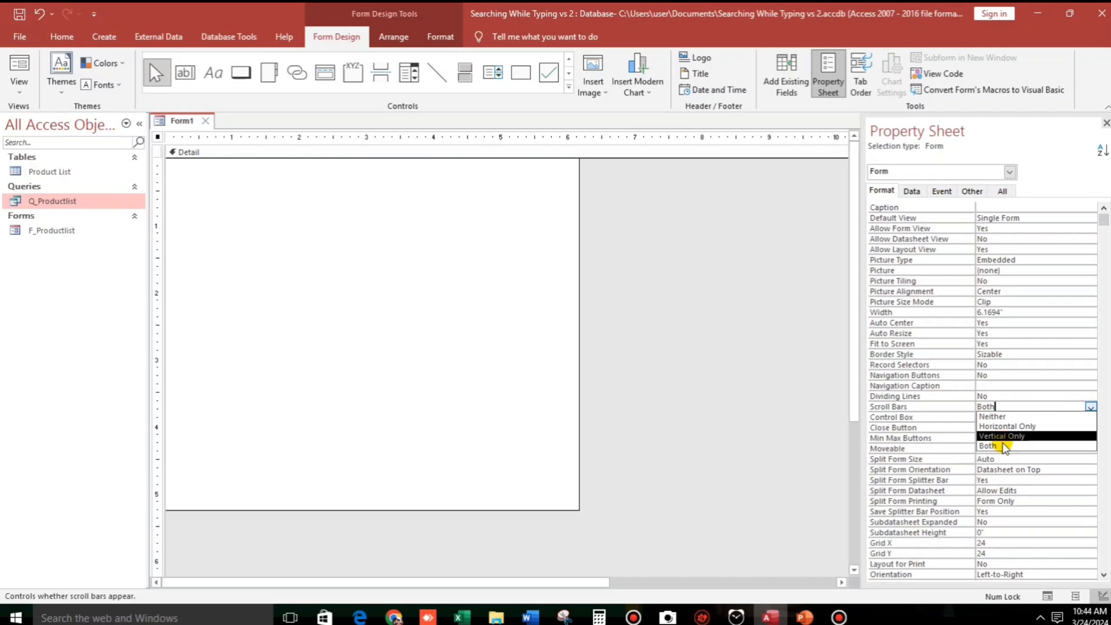
left_click(992, 416)
left_click(1016, 458)
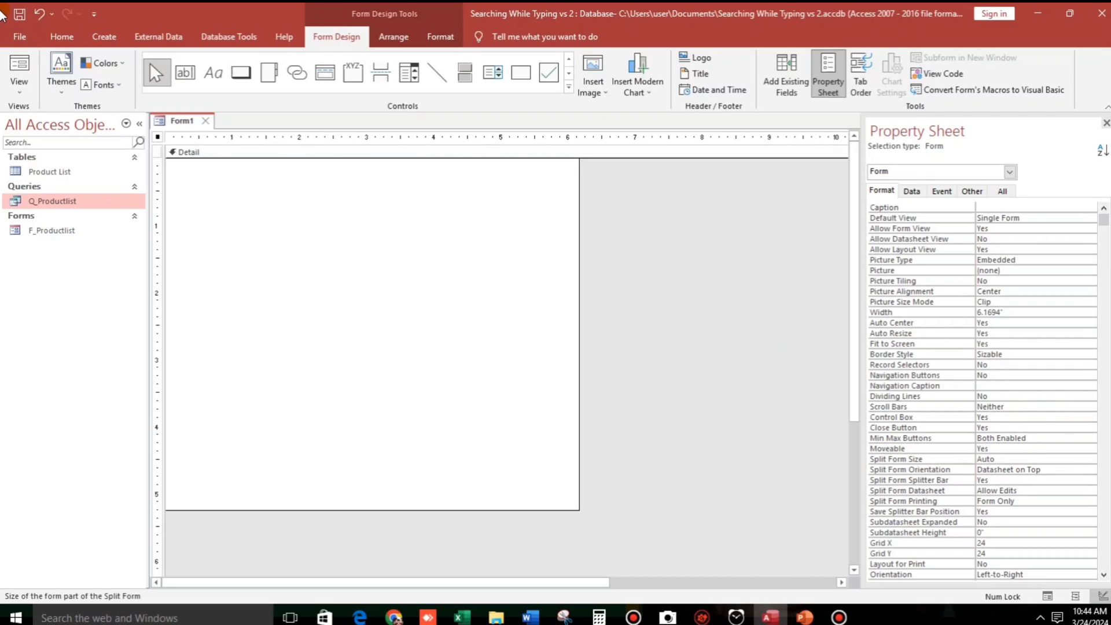
- Preview Form1 in Form View, then return it to Design View
left_click(18, 64)
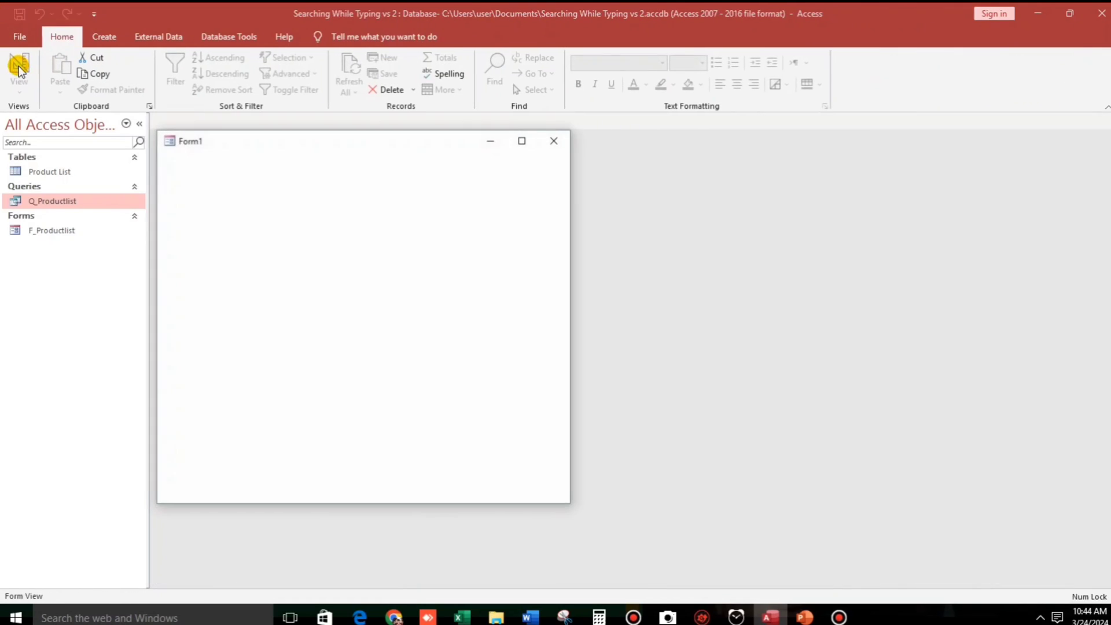
right_click(198, 168)
left_click(241, 211)
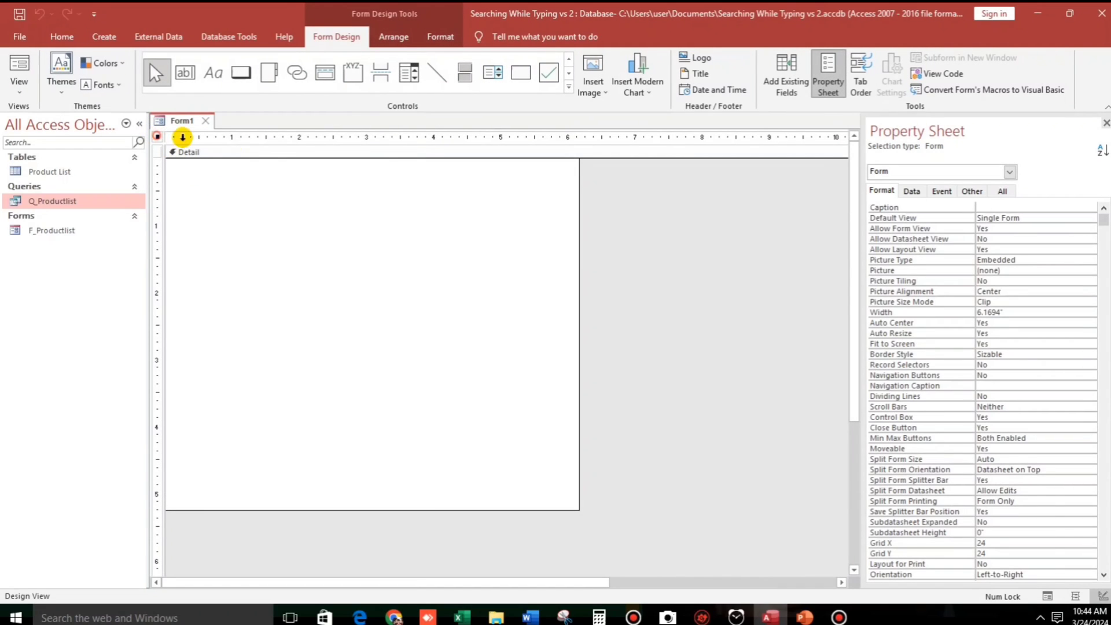
- Create a Code Builder procedure for the form's On Load event
left_click(938, 191)
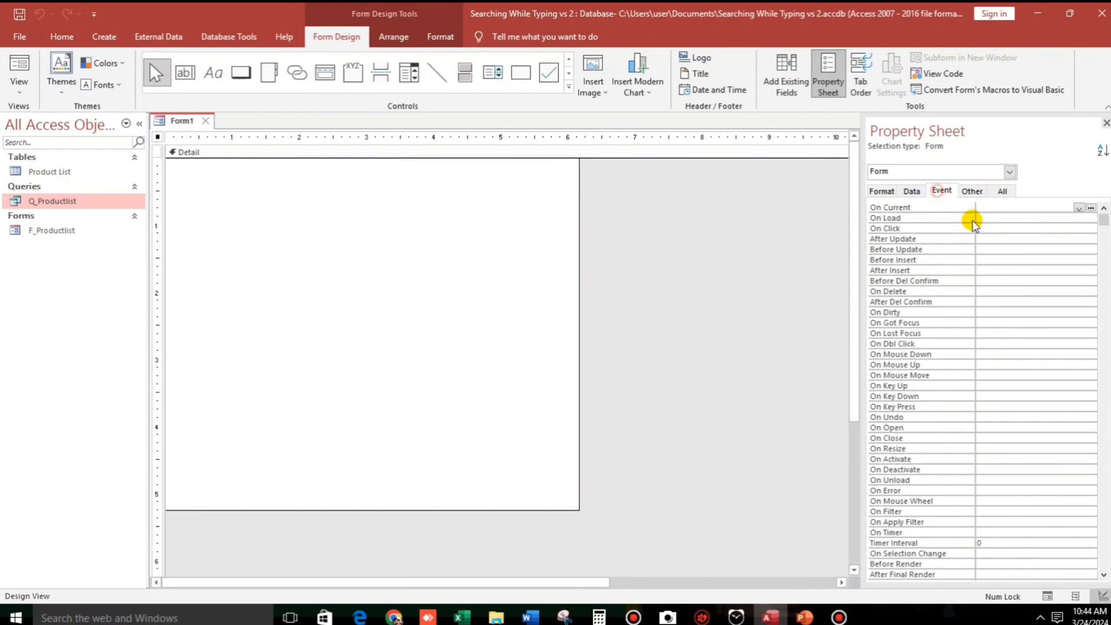
left_click(1073, 218)
left_click(1090, 218)
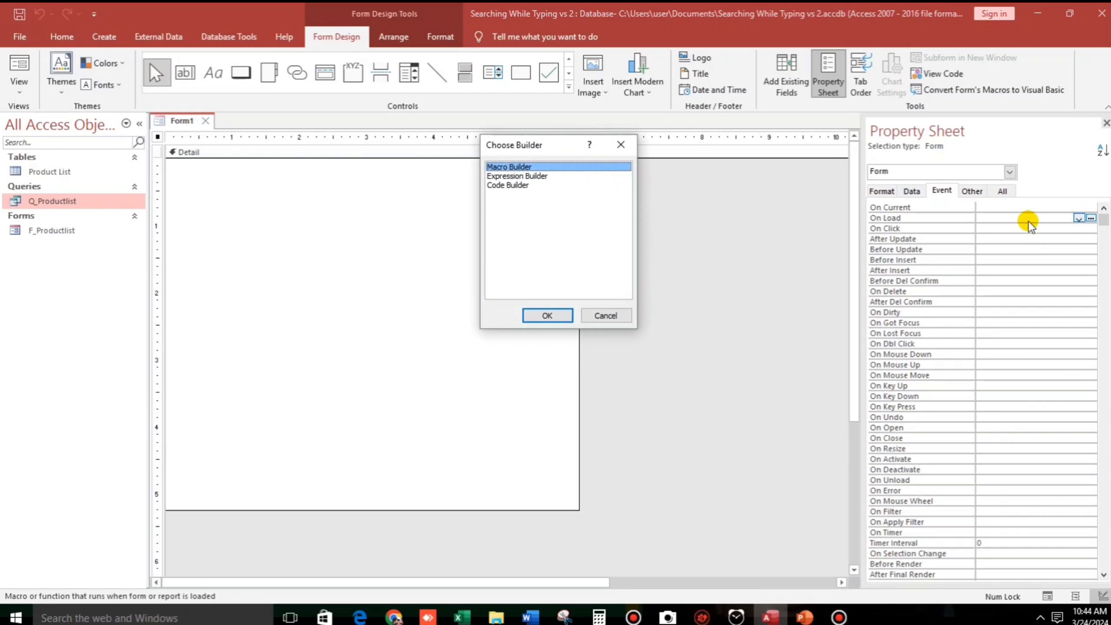
left_click(498, 185)
left_click(547, 316)
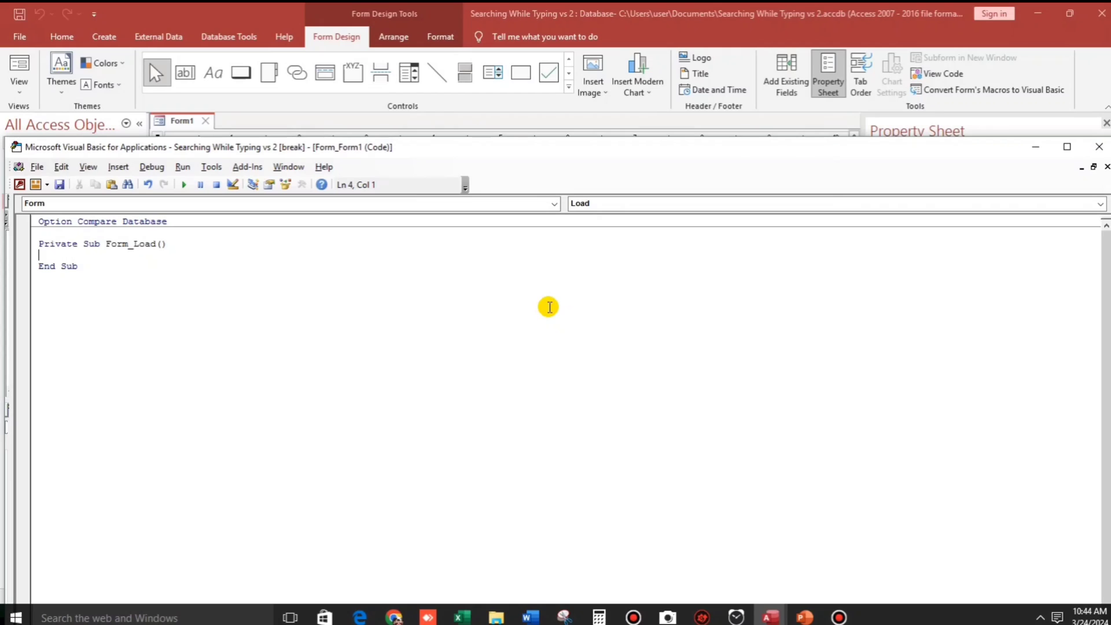
- Enter DoCmd.Maximize in Form_Load and close the VBA editor
type("docmd.ma")
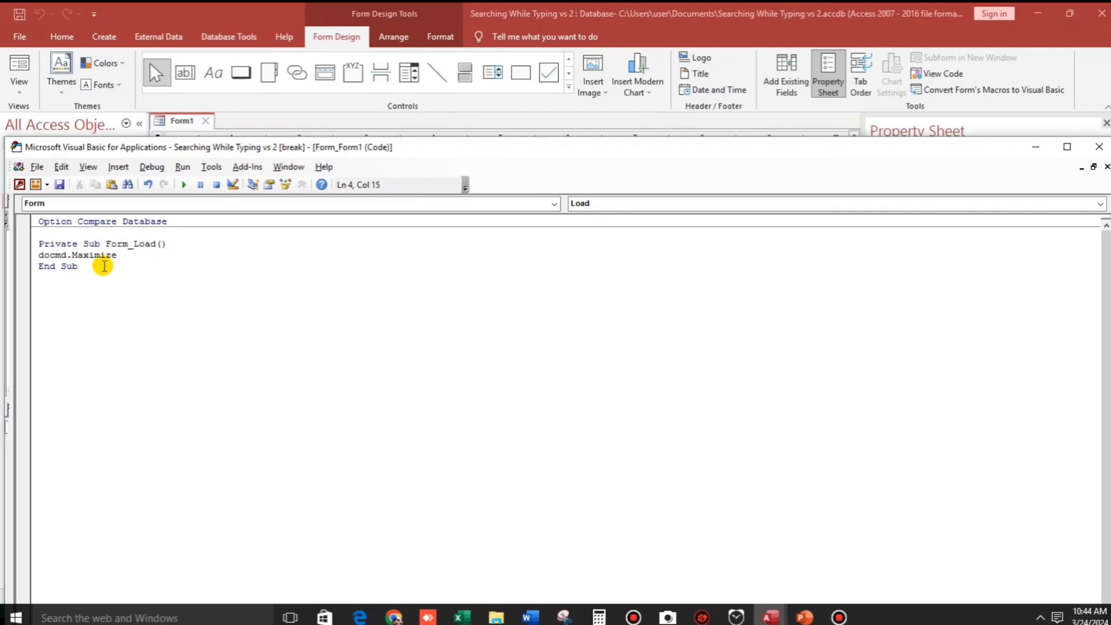
left_click(152, 279)
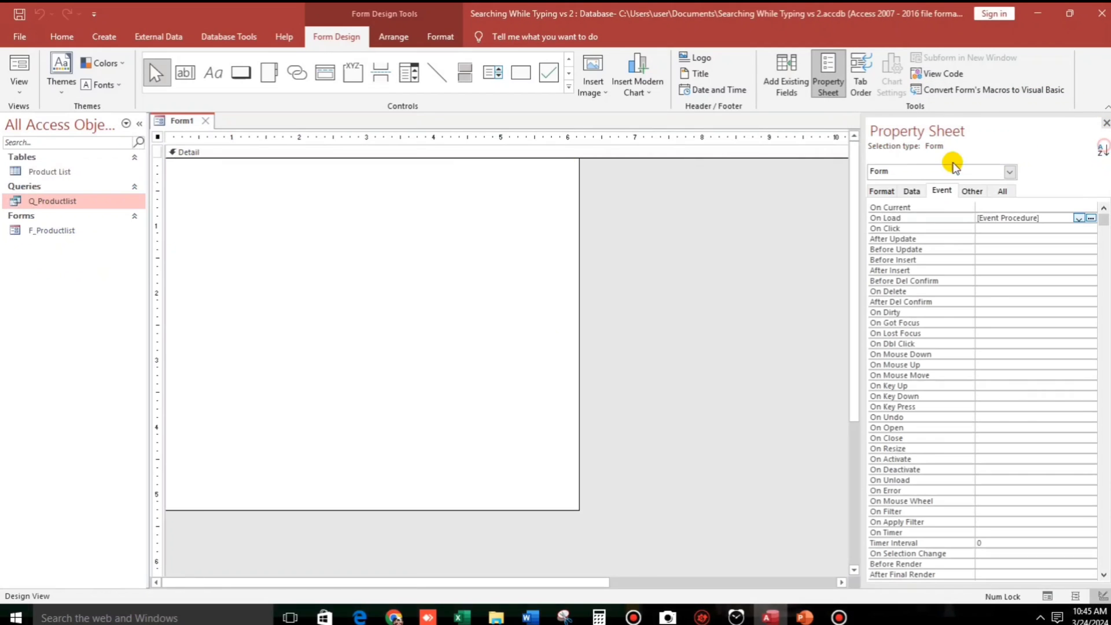
left_click(1100, 146)
- Test the maximized form in Form View, return to Design View, and begin saving it as Search Form
left_click(19, 62)
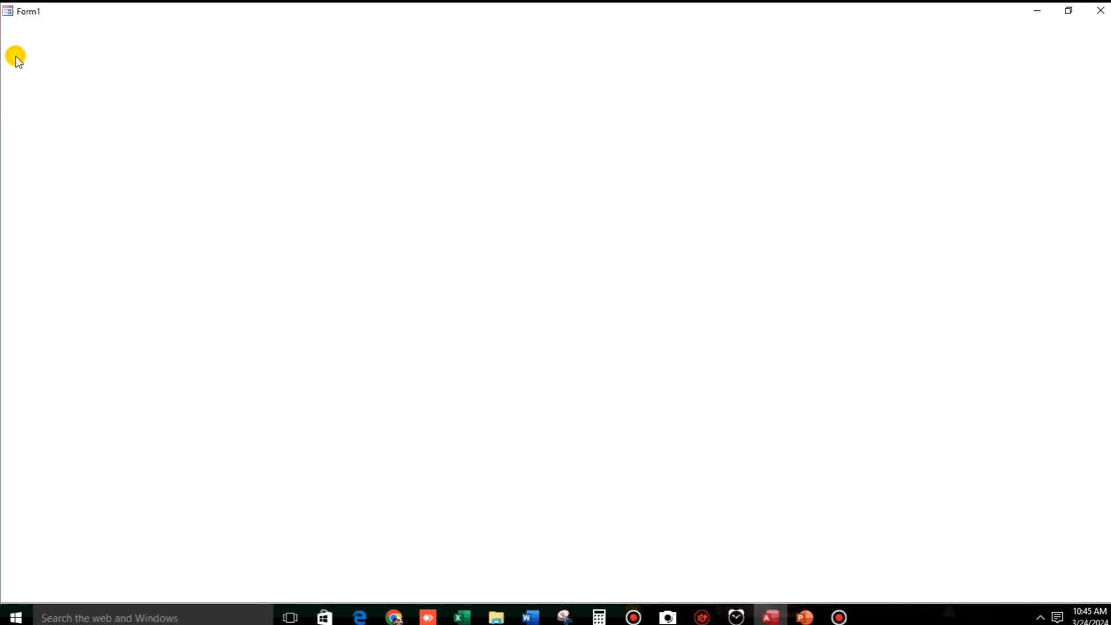
right_click(251, 79)
left_click(305, 122)
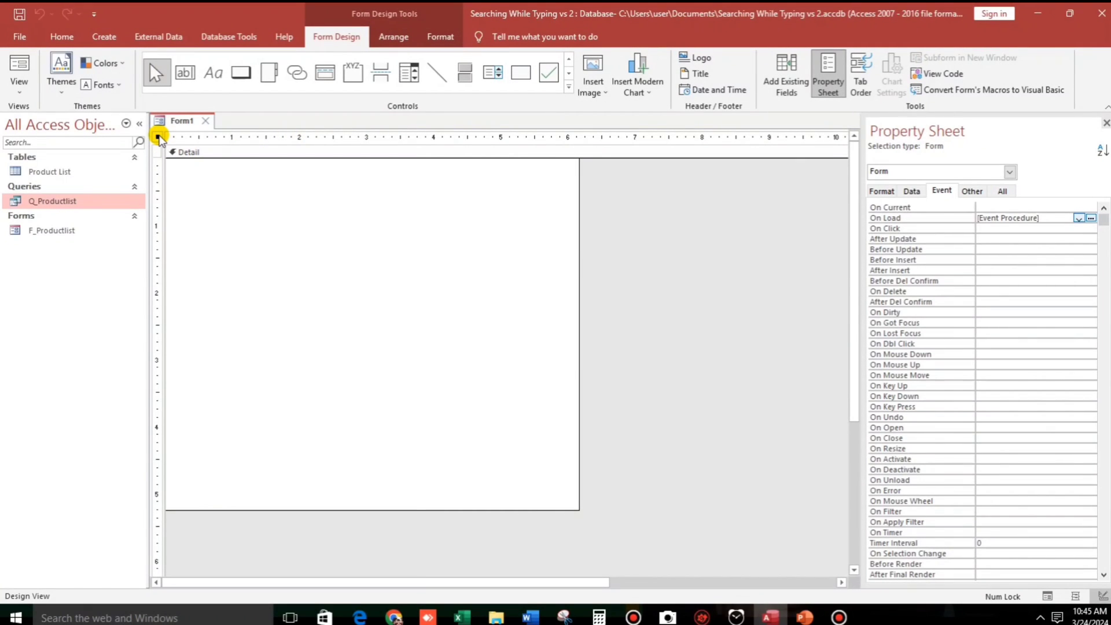
key("ctrl+s")
type("Search Form")
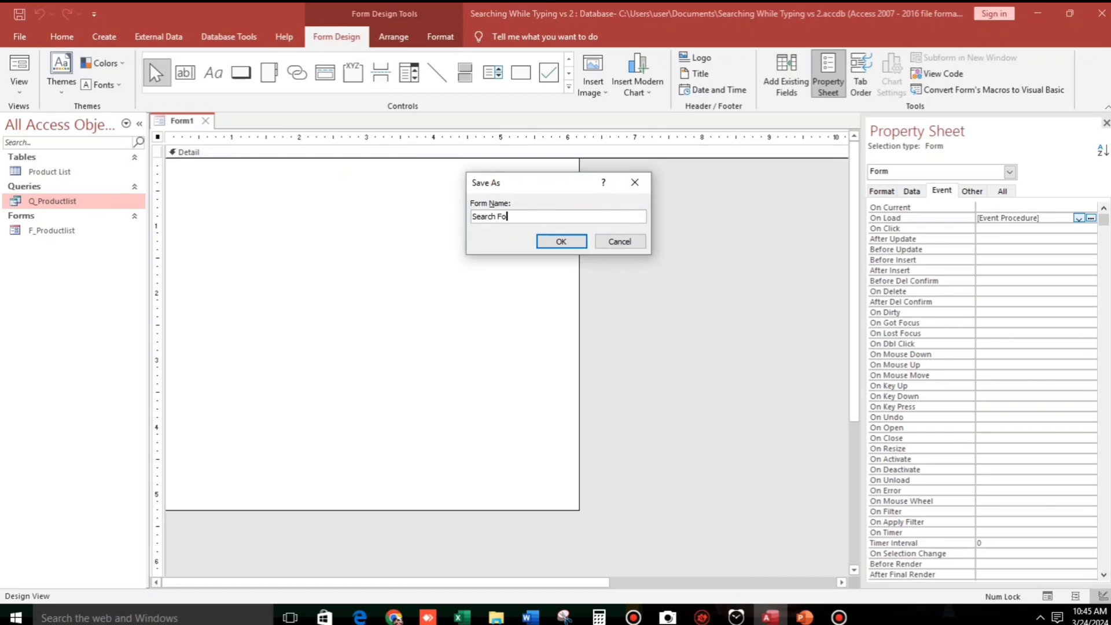
- Save as Search Form, embed F_Productlist in the Detail section, and delete its caption label
left_click(552, 242)
left_click(322, 219)
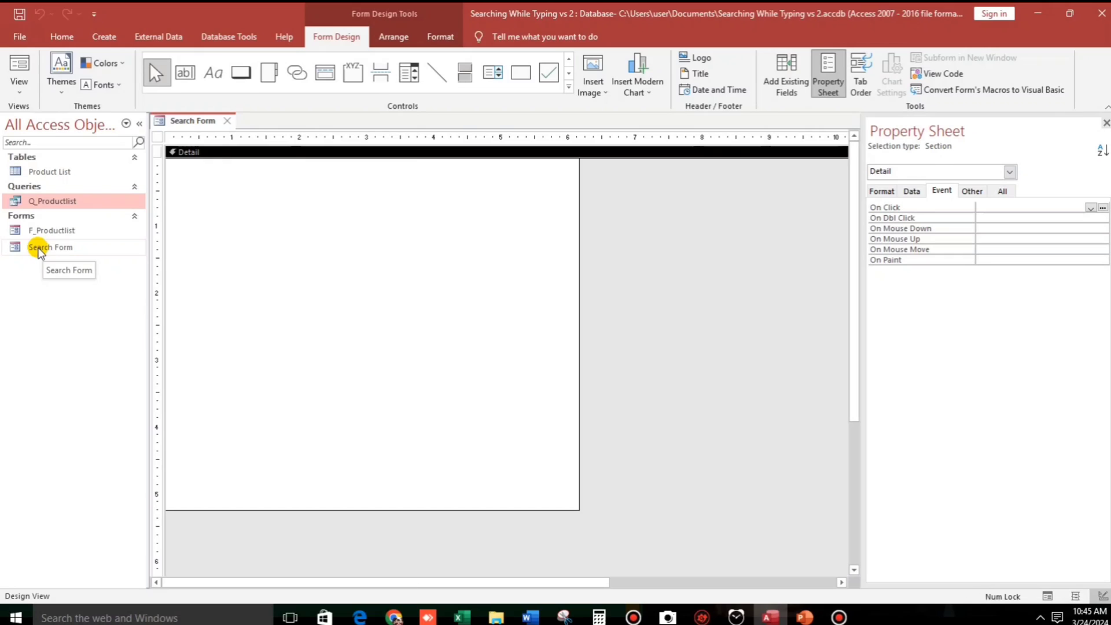
left_click_drag(40, 230, 175, 225)
left_click(198, 220)
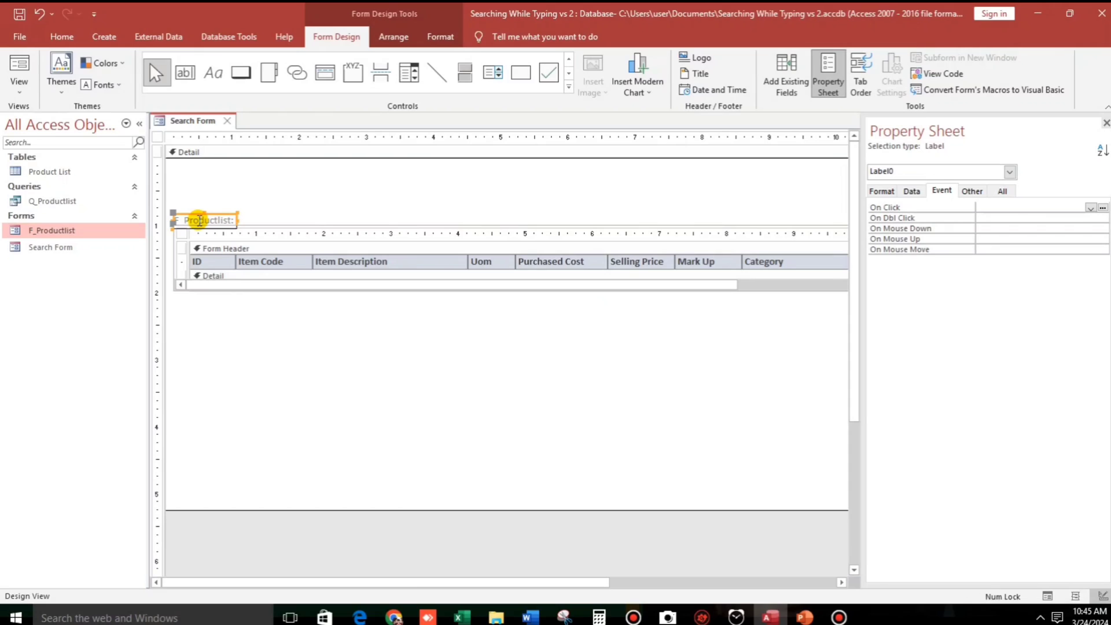
key("Delete")
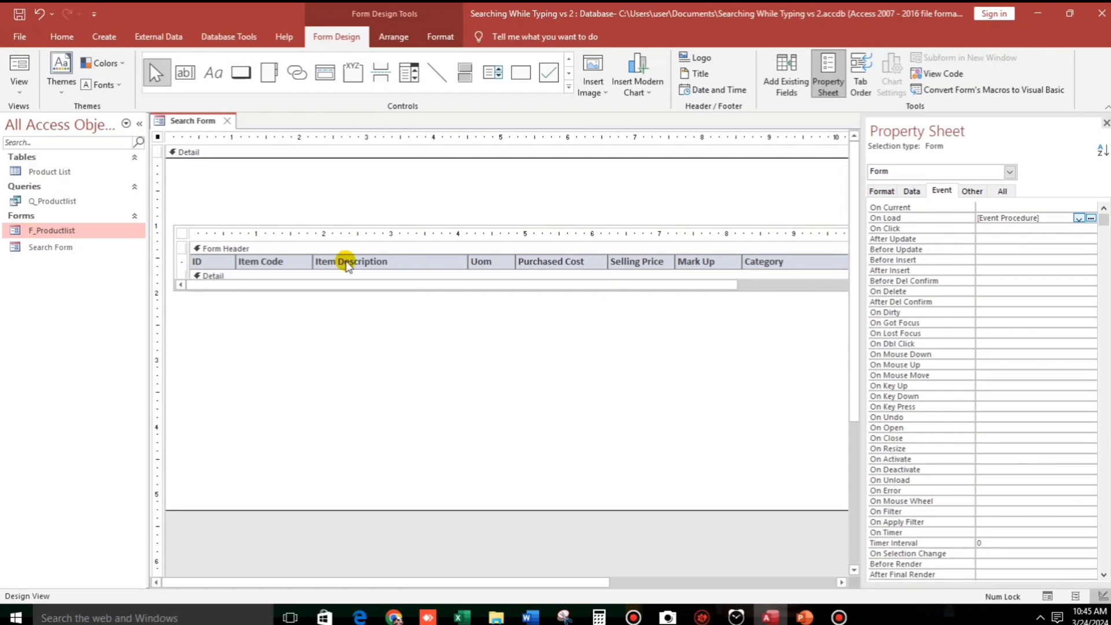
- Collapse the Navigation Pane, narrow the form and F_Productlist subform, and stretch the subform taller
left_click(140, 124)
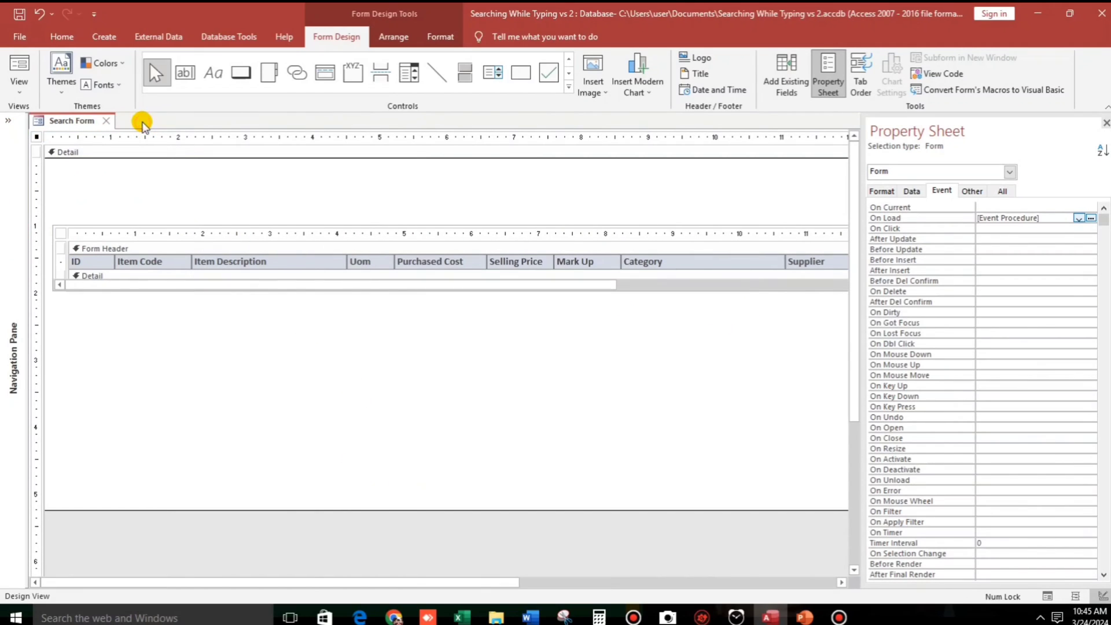
left_click_drag(301, 588, 515, 582)
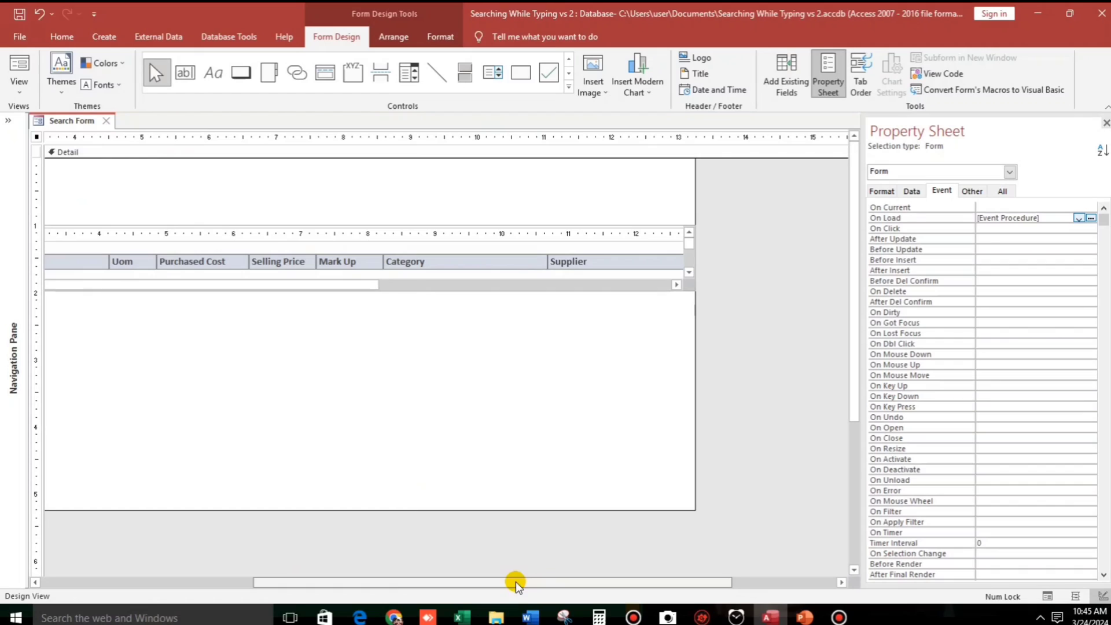
left_click(717, 247)
left_click(675, 257)
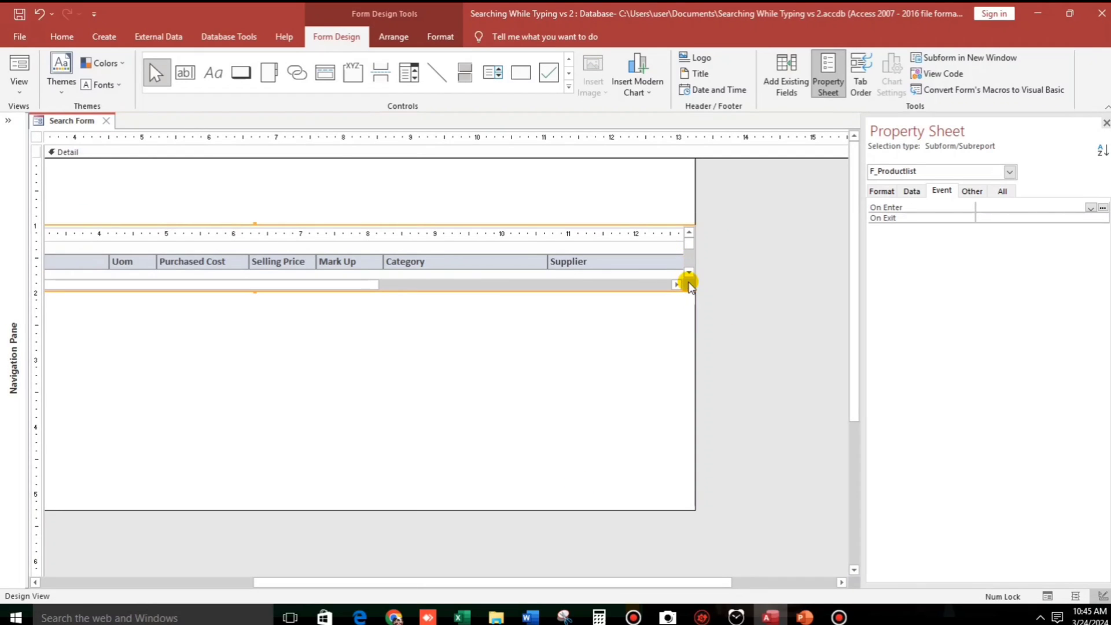
left_click_drag(693, 297, 382, 251)
left_click_drag(448, 582, 551, 570)
left_click_drag(691, 418, 380, 397)
left_click_drag(435, 579, 30, 573)
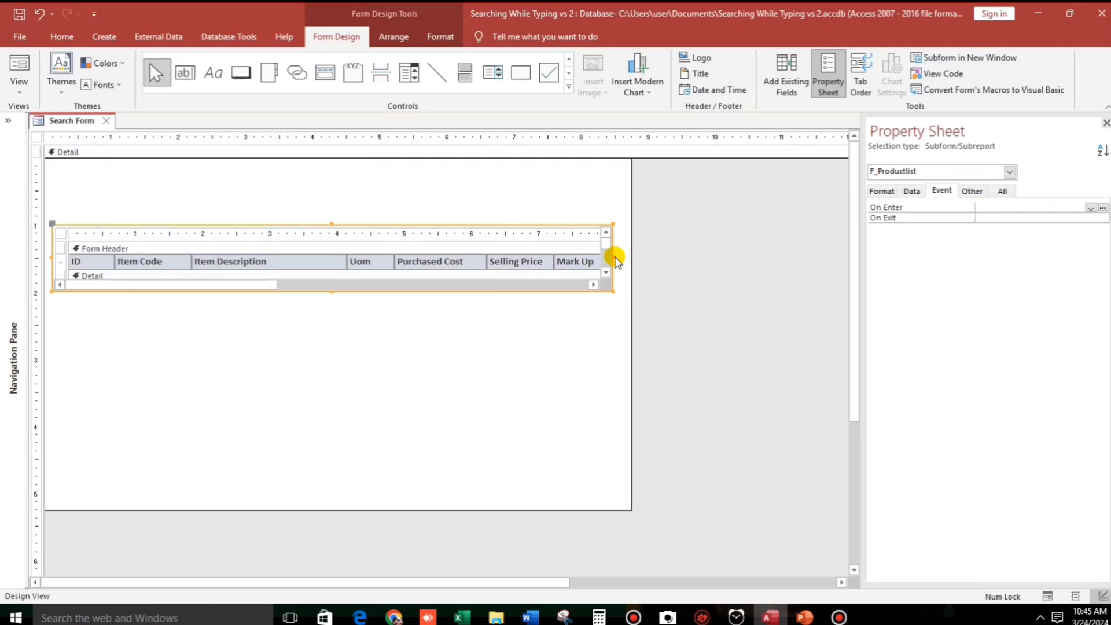
left_click_drag(613, 257, 624, 257)
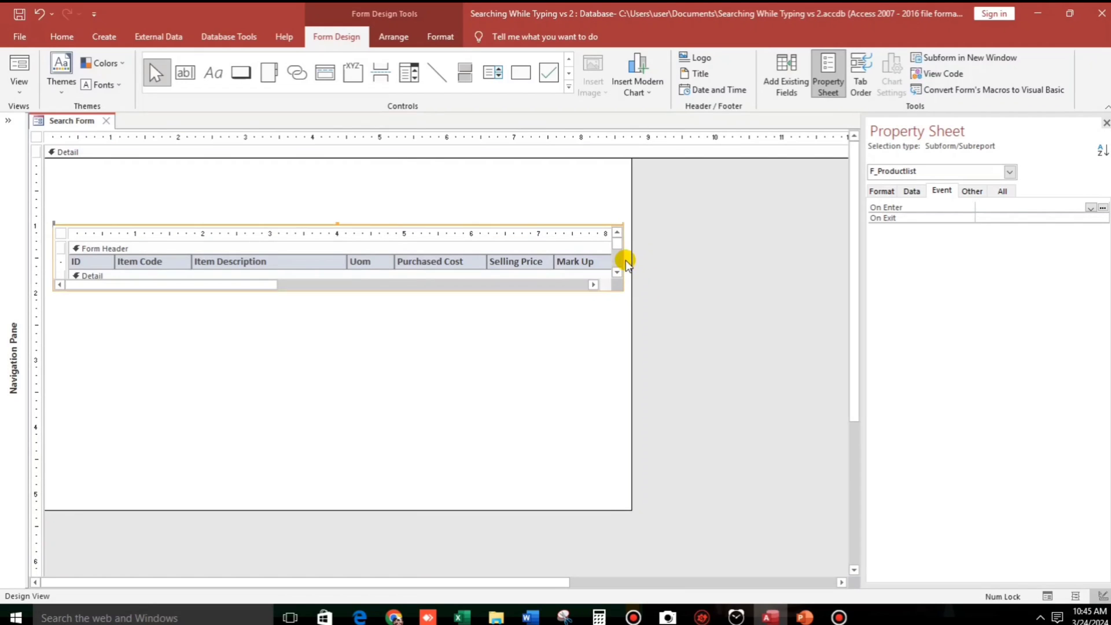
left_click_drag(336, 291, 348, 497)
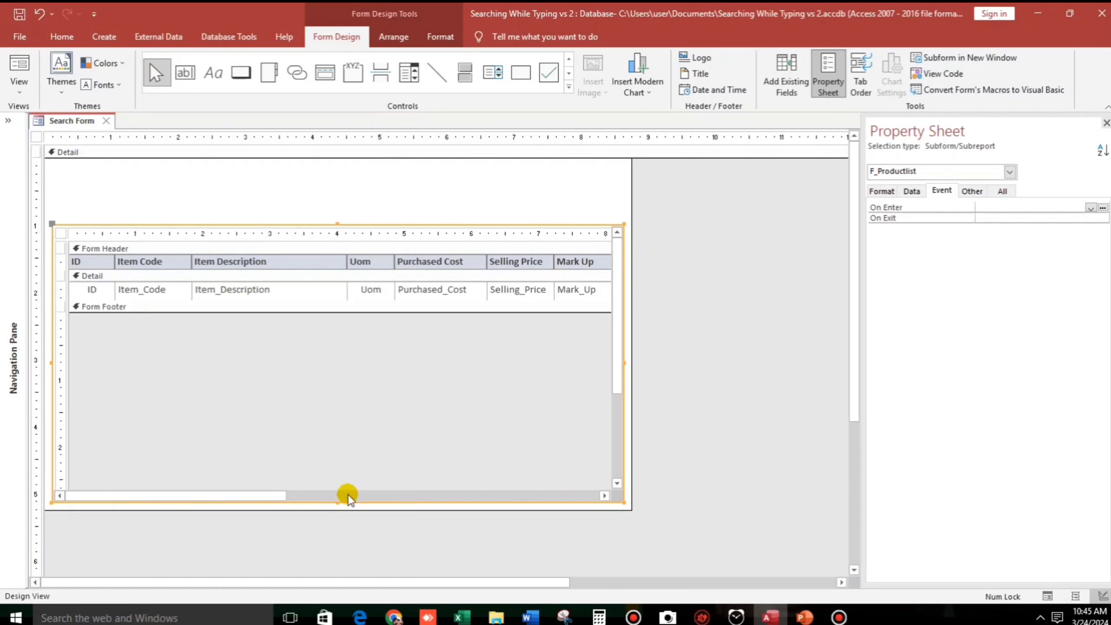
- Preview Search Form with its product list, then return to Design View
left_click(717, 337)
left_click(19, 61)
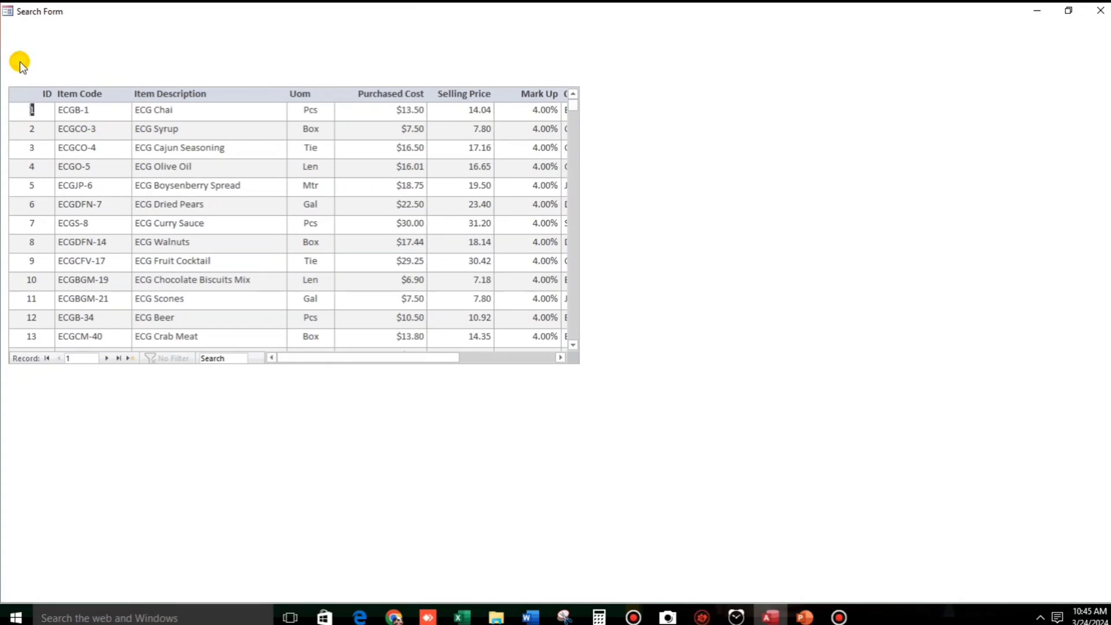
right_click(618, 122)
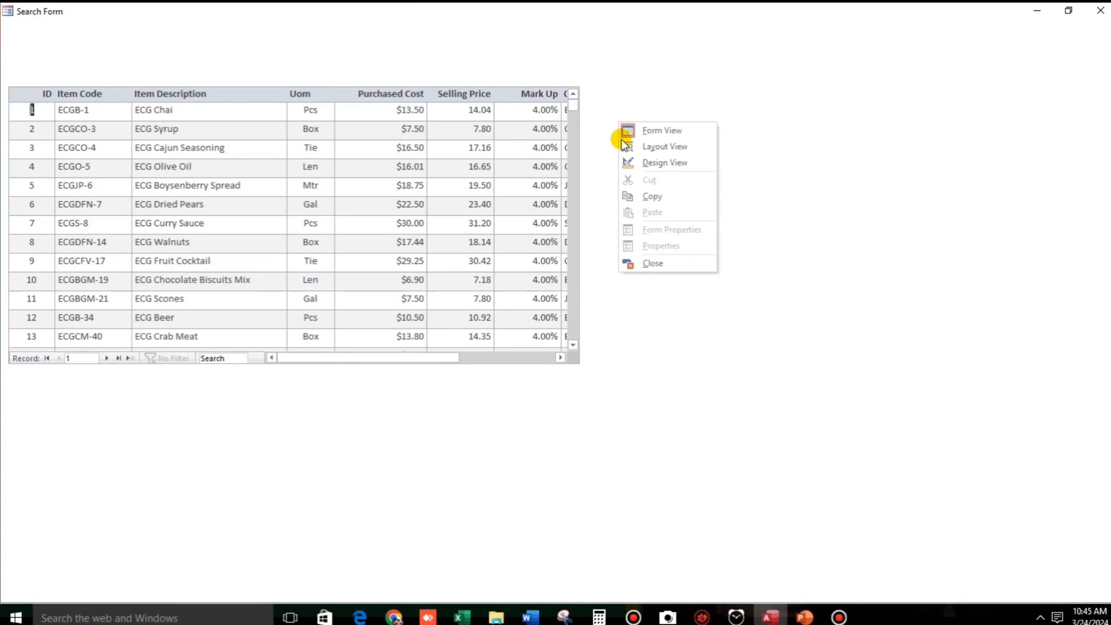
left_click(653, 164)
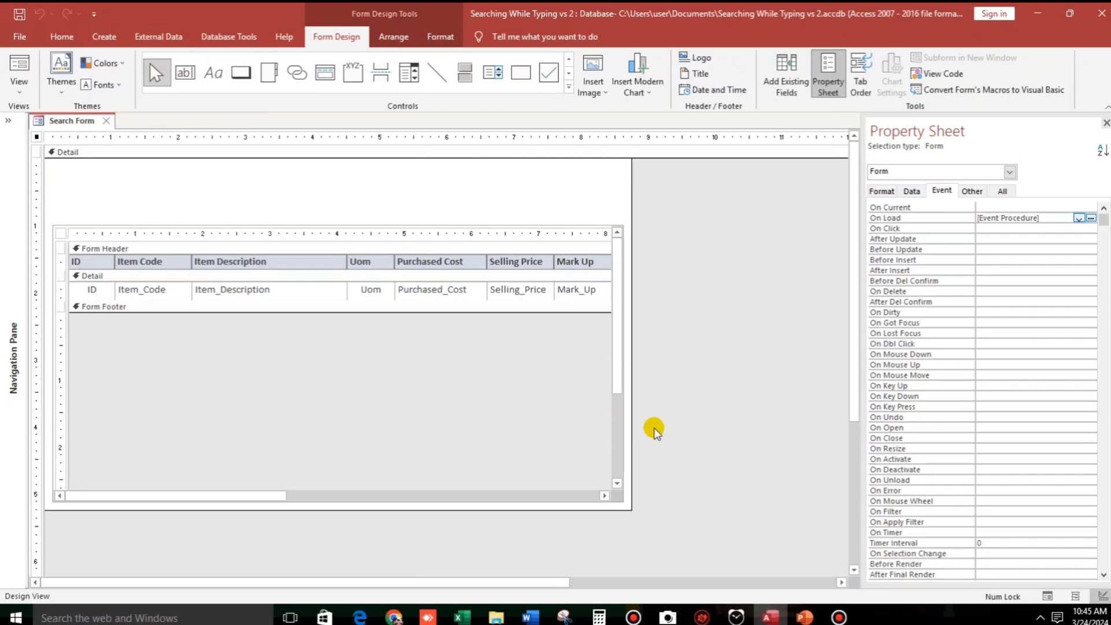
- Anchor the product subform to Stretch Down and Across
left_click(620, 458)
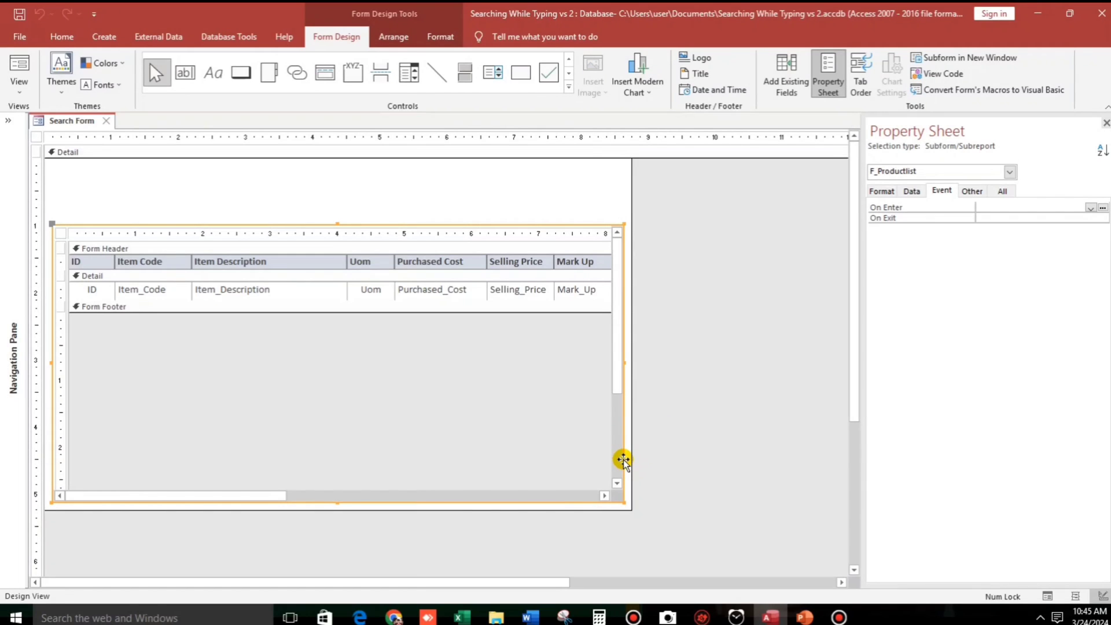
right_click(623, 461)
mouse_move(685, 354)
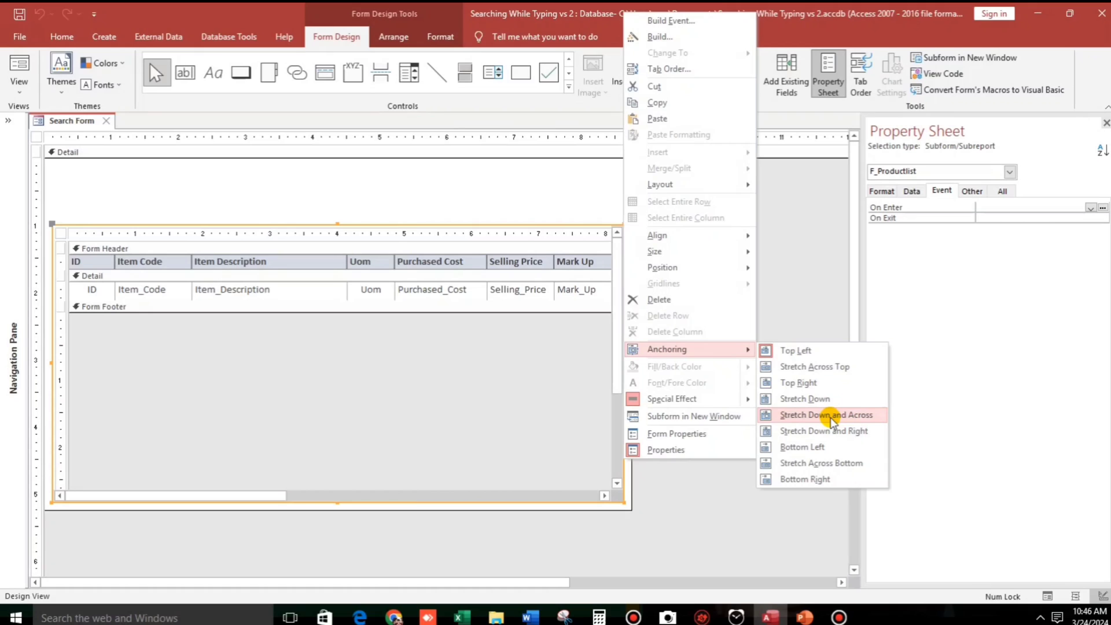
left_click(850, 417)
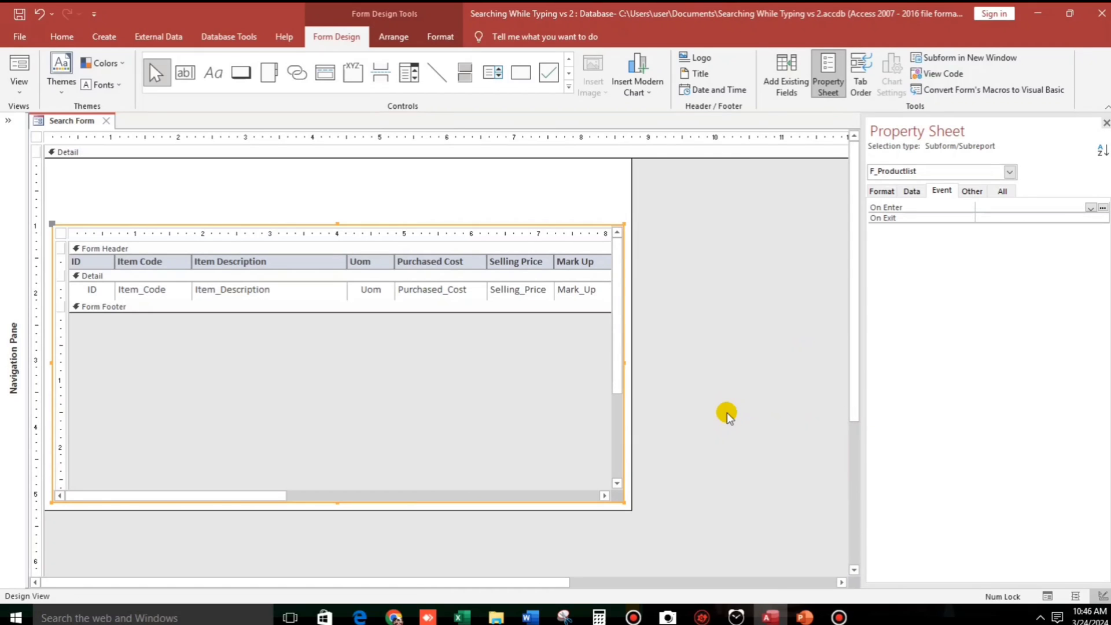
- Nudge the subform up, shrink the Detail section, and preview the form listing all 44 products
left_click(723, 413)
left_click(90, 226)
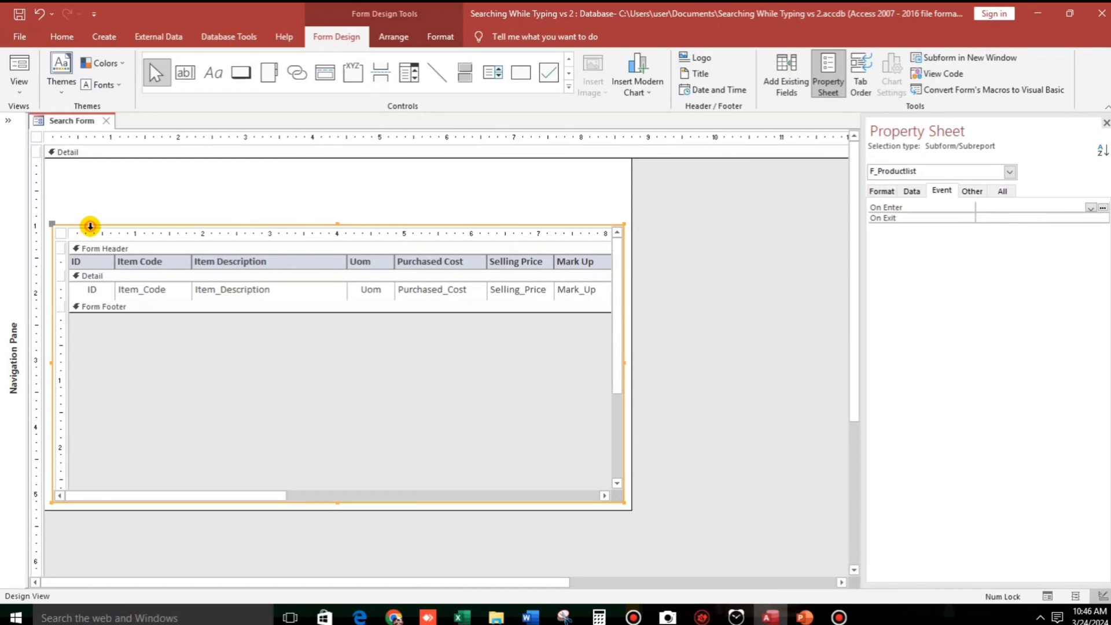
left_click_drag(90, 226, 90, 212)
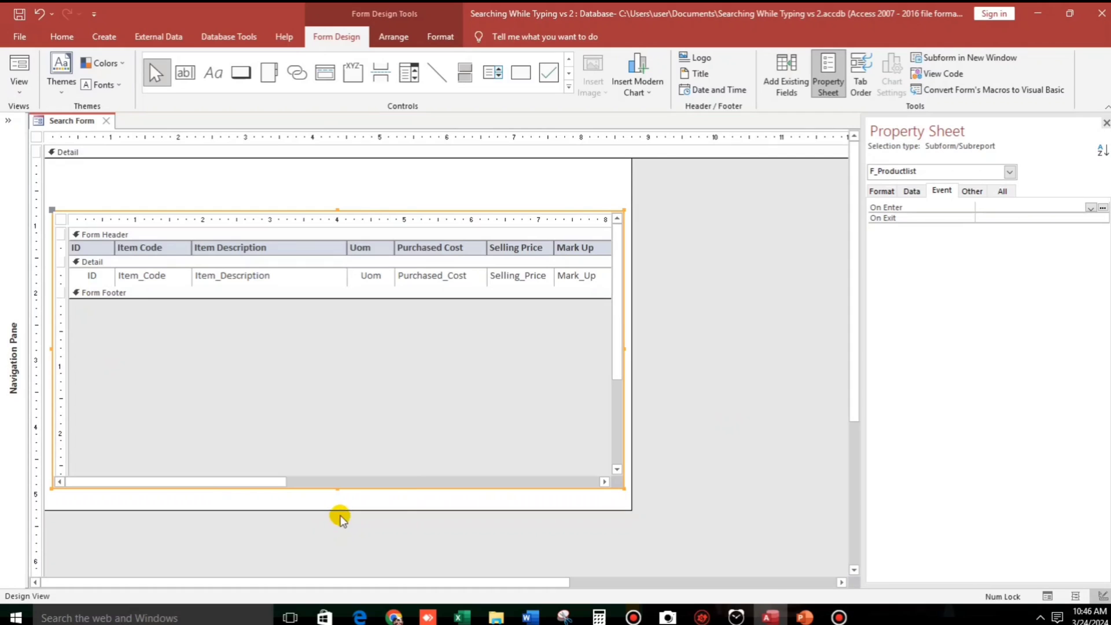
left_click_drag(338, 510, 341, 497)
left_click(323, 520)
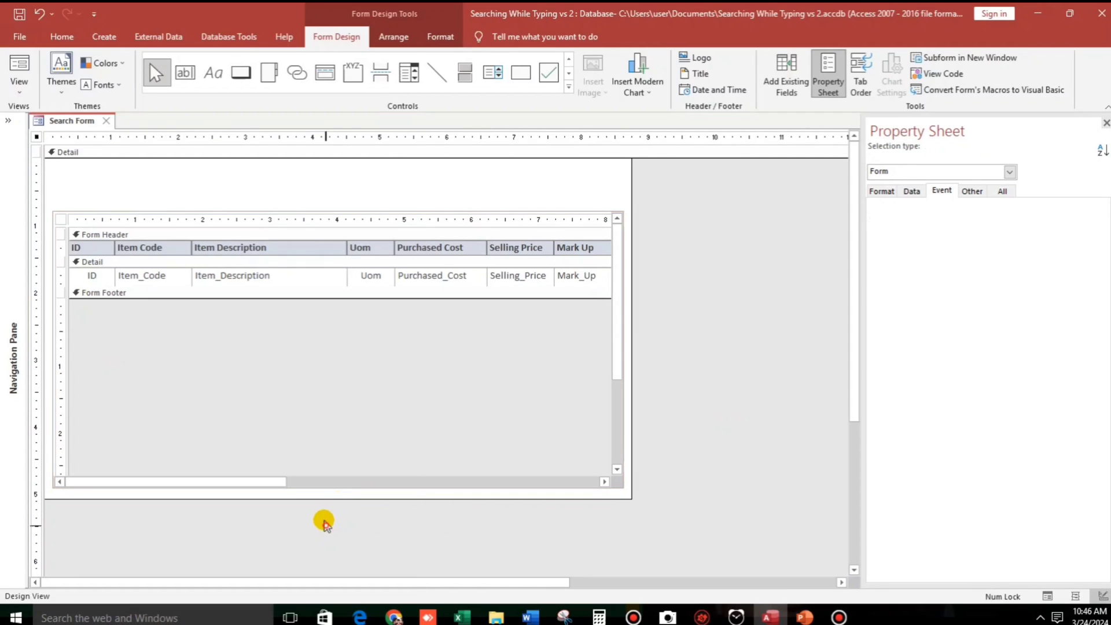
left_click(12, 66)
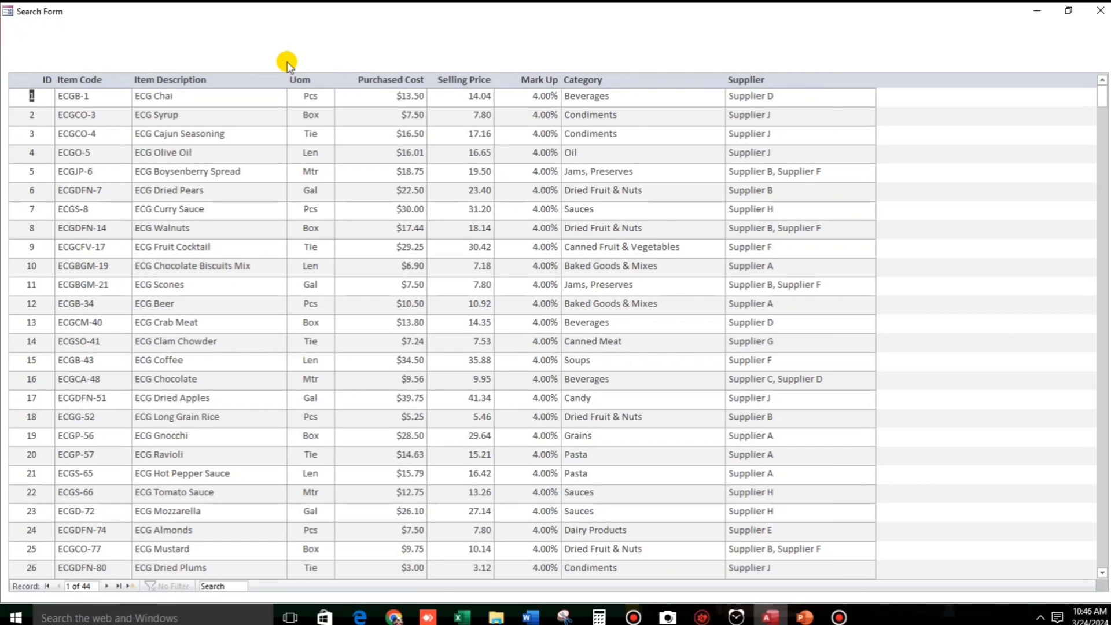
- In Design View, add an unbound text box above the product subform
right_click(309, 50)
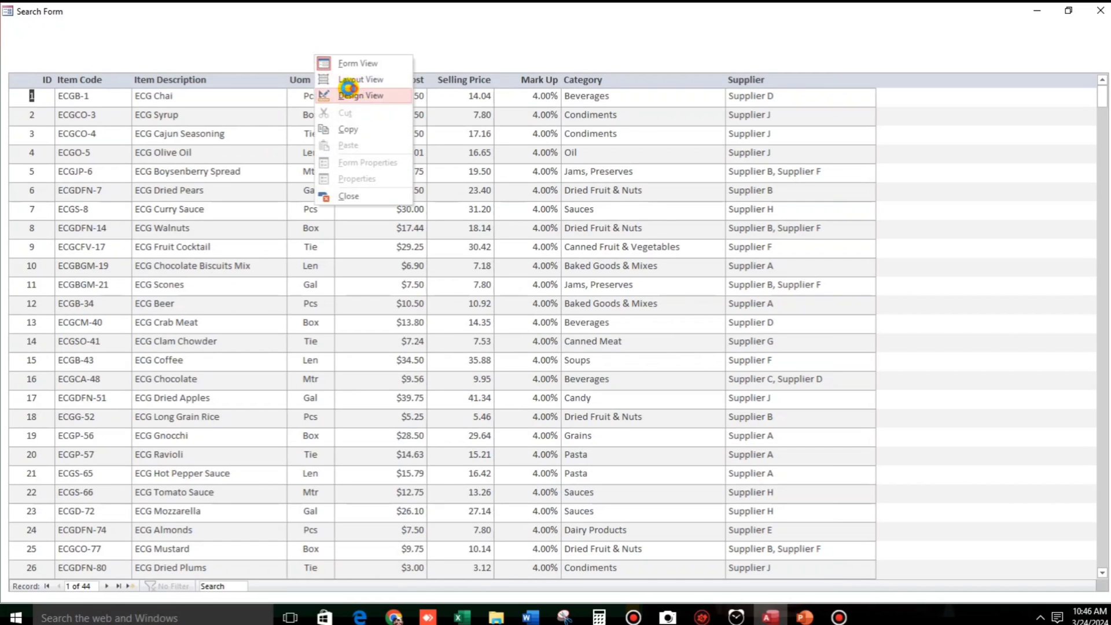
left_click(361, 94)
left_click(144, 185)
left_click(184, 72)
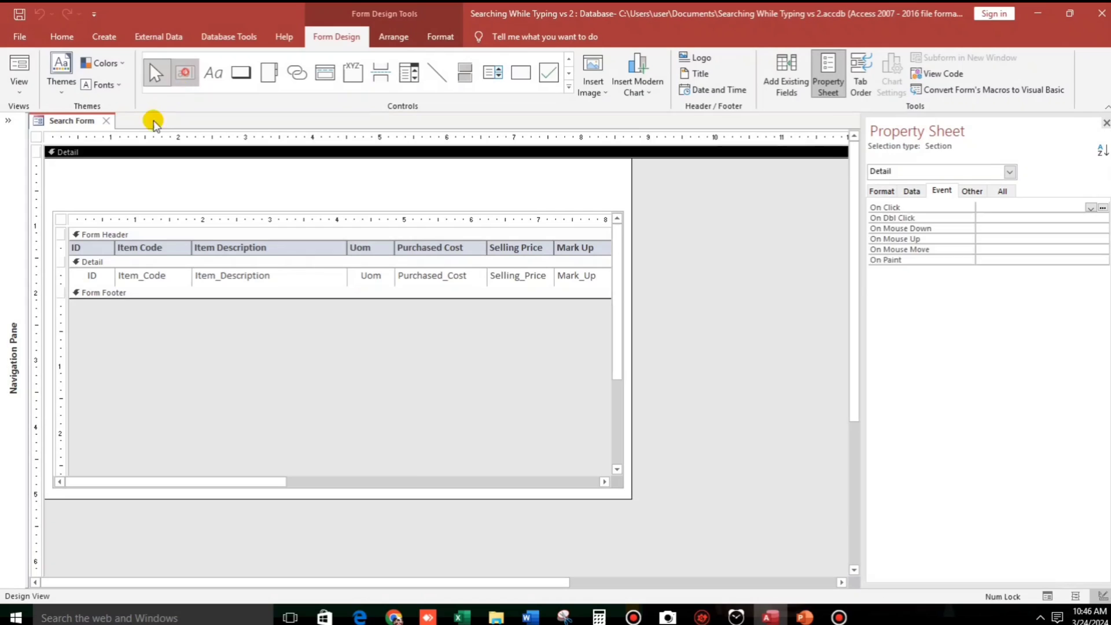
left_click(107, 178)
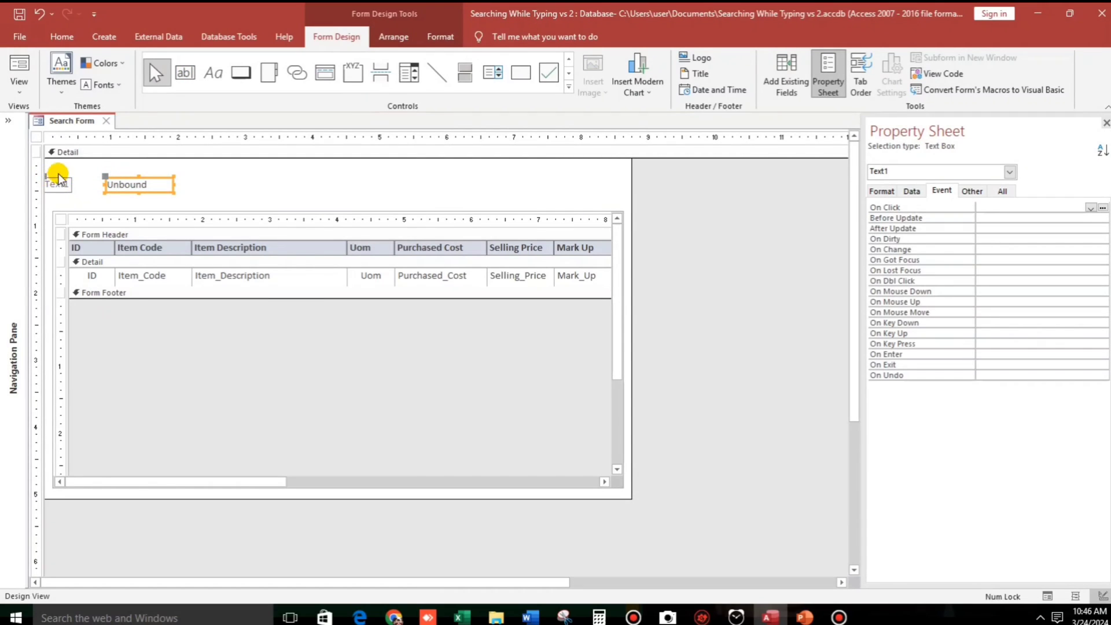
- Move the text box's label right and change its caption to 'Search here'
left_click(58, 184)
left_click_drag(45, 174, 91, 168)
key("BackSpace")
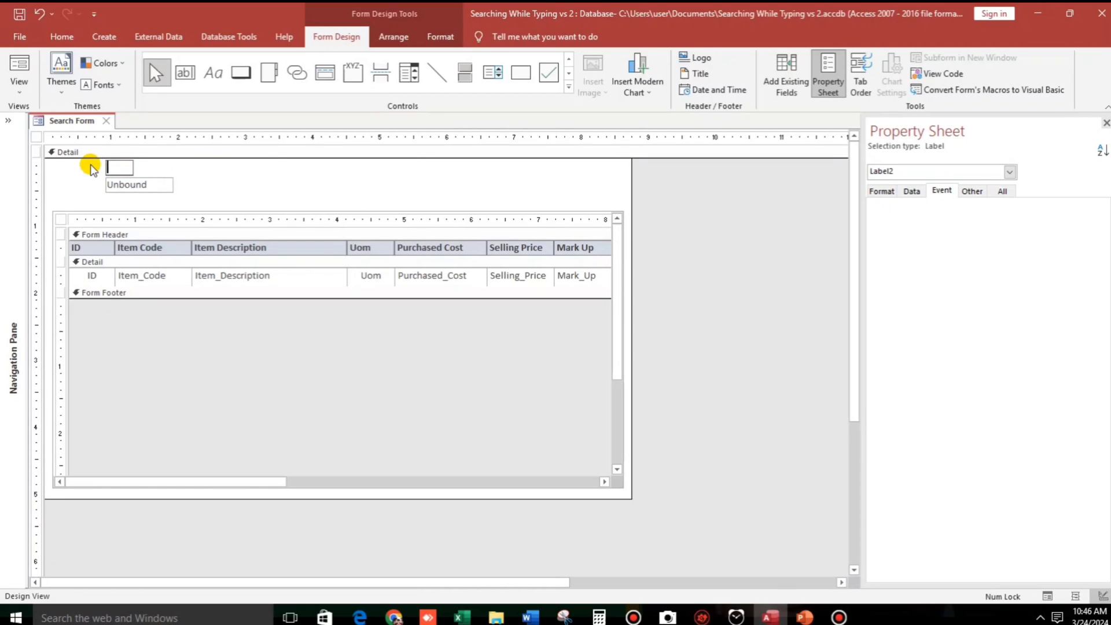
type("Search here")
left_click(245, 187)
- Widen the text box, name it Search, and move it with its label to the left edge
left_click(171, 184)
left_click_drag(171, 184, 297, 189)
left_click(970, 190)
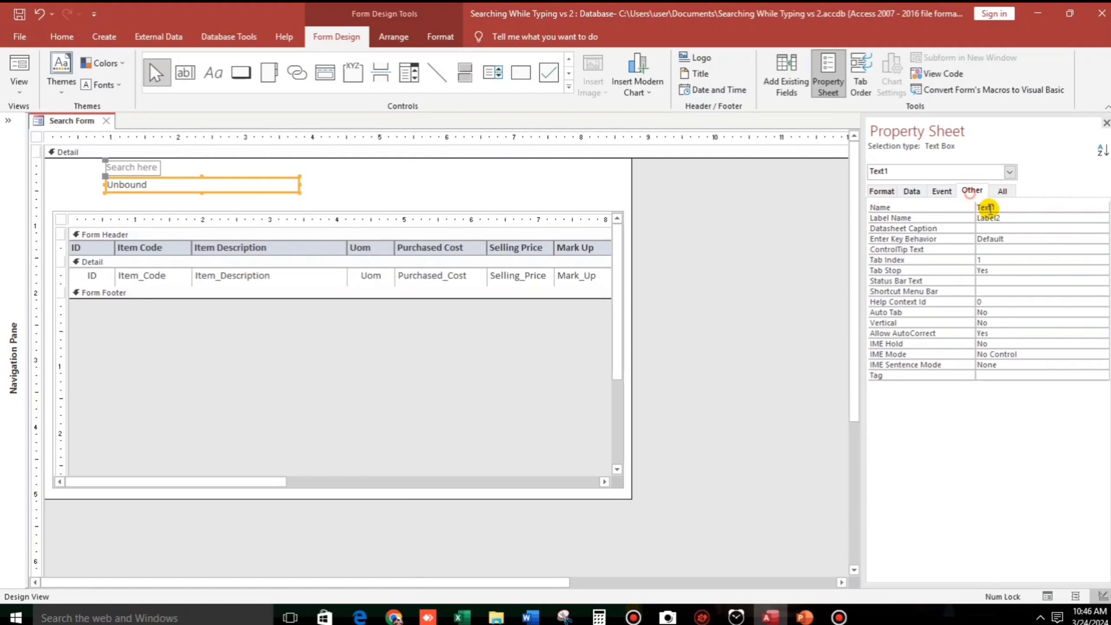
double_click(986, 208)
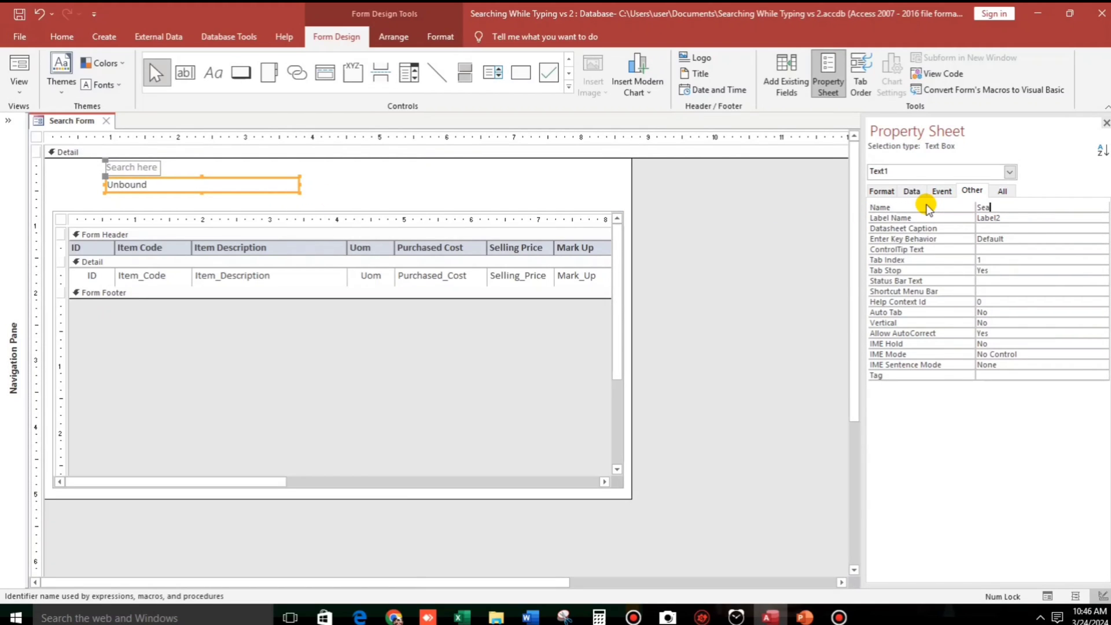
left_click(352, 175)
left_click_drag(92, 171, 68, 180)
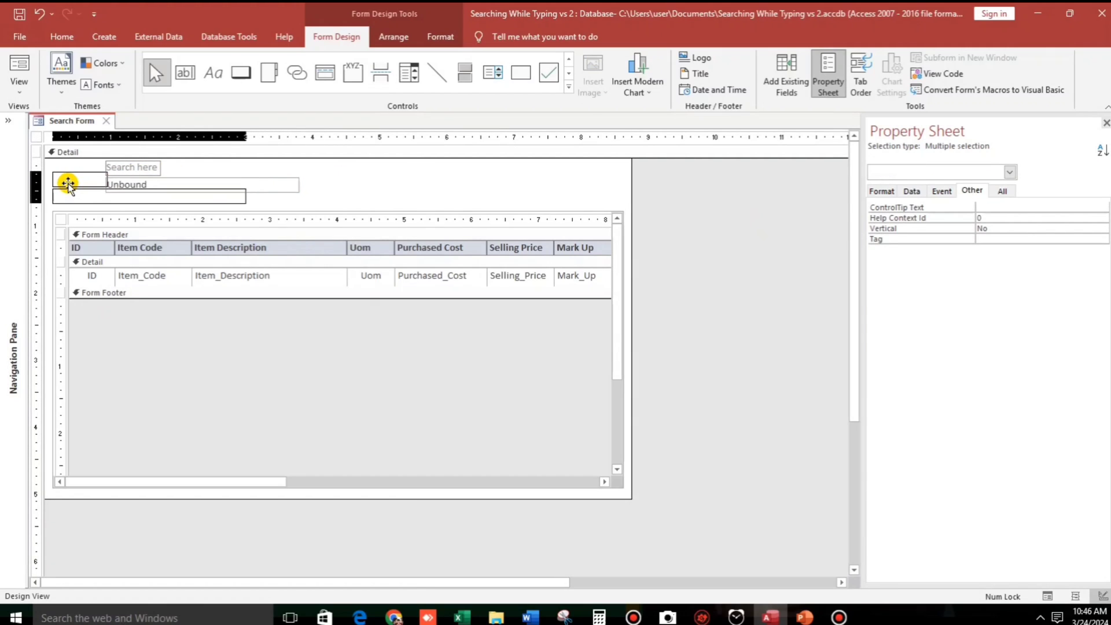
left_click(281, 180)
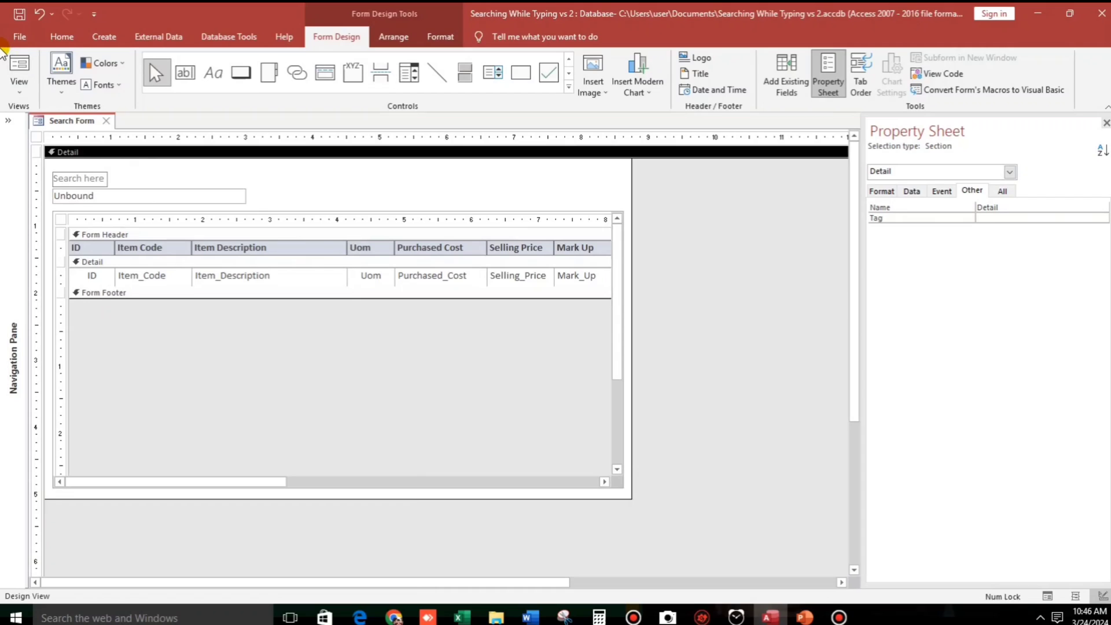
- Test the search box in Form View, then return to Design View
left_click(21, 72)
left_click(60, 60)
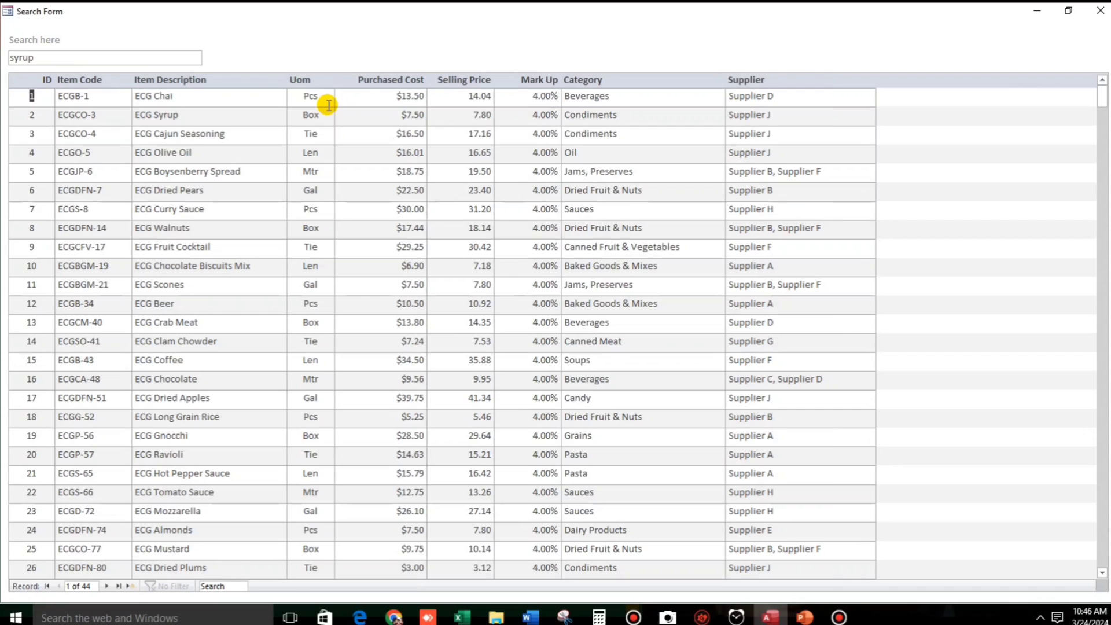
right_click(211, 45)
left_click(246, 87)
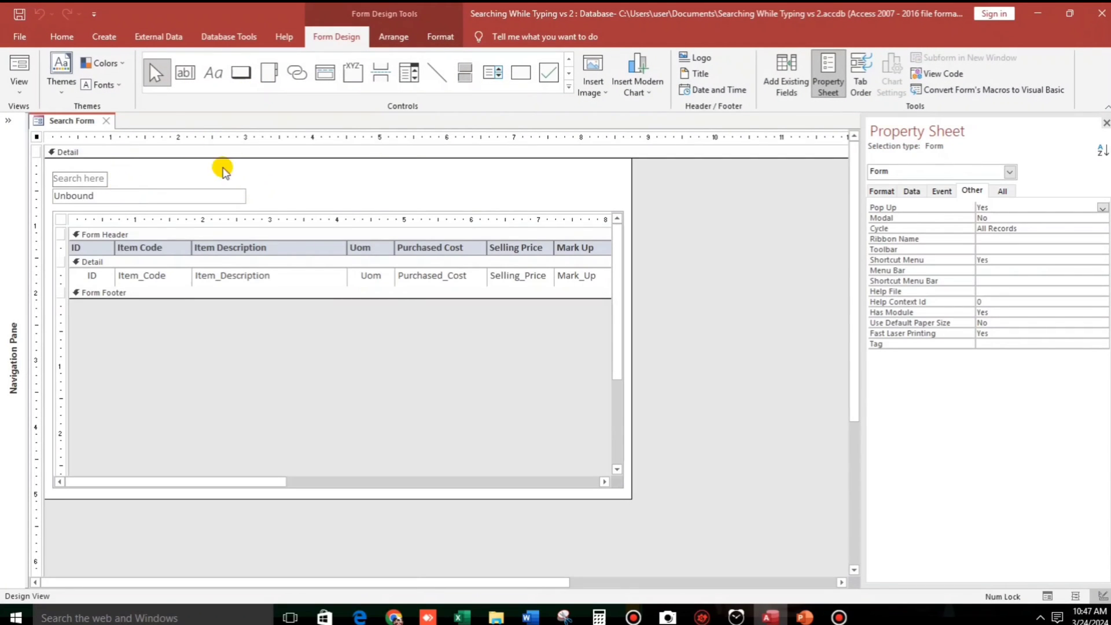
- Add a second text box near the top with its label reading 'Dummy'
left_click(185, 73)
left_click(392, 171)
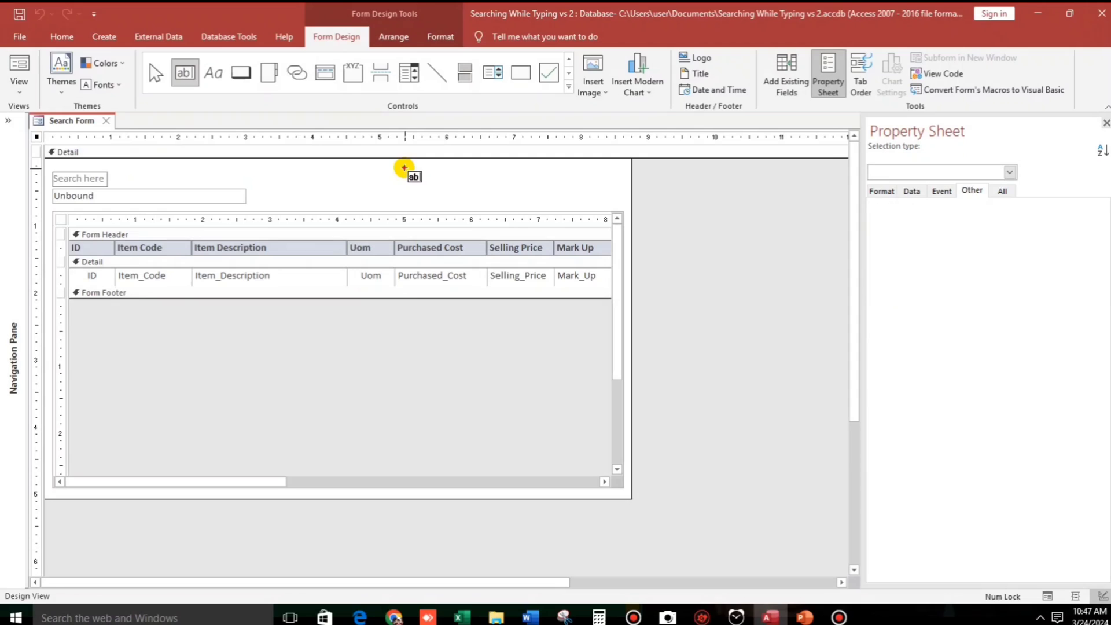
left_click(341, 176)
double_click(344, 176)
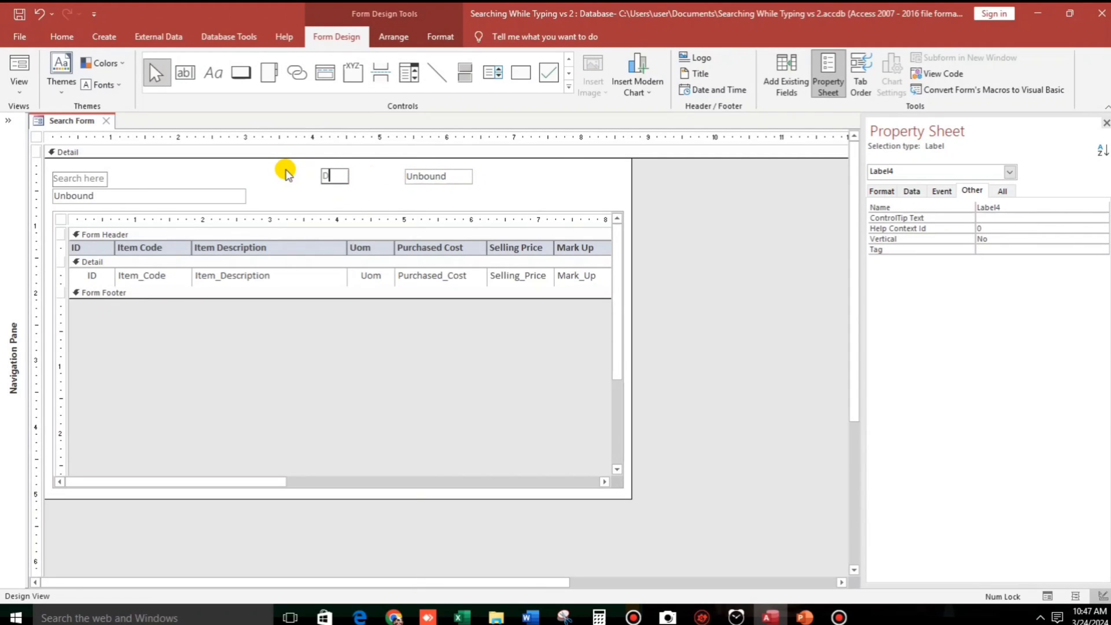
type("Dummy")
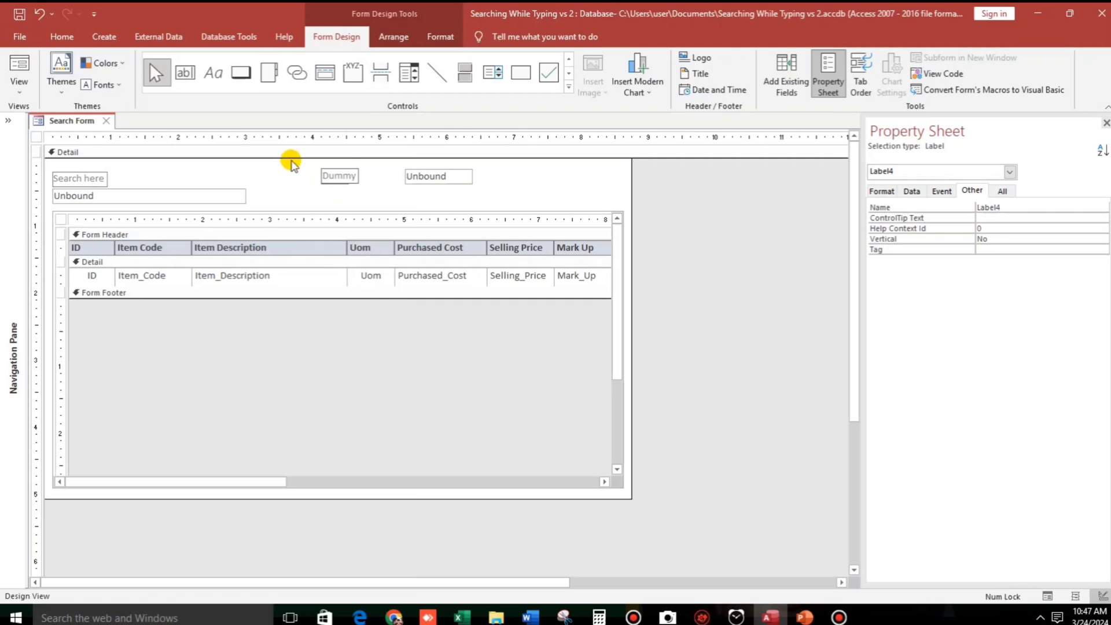
- Name the new text box DummyText, then select the Search text box
left_click(422, 177)
double_click(1001, 207)
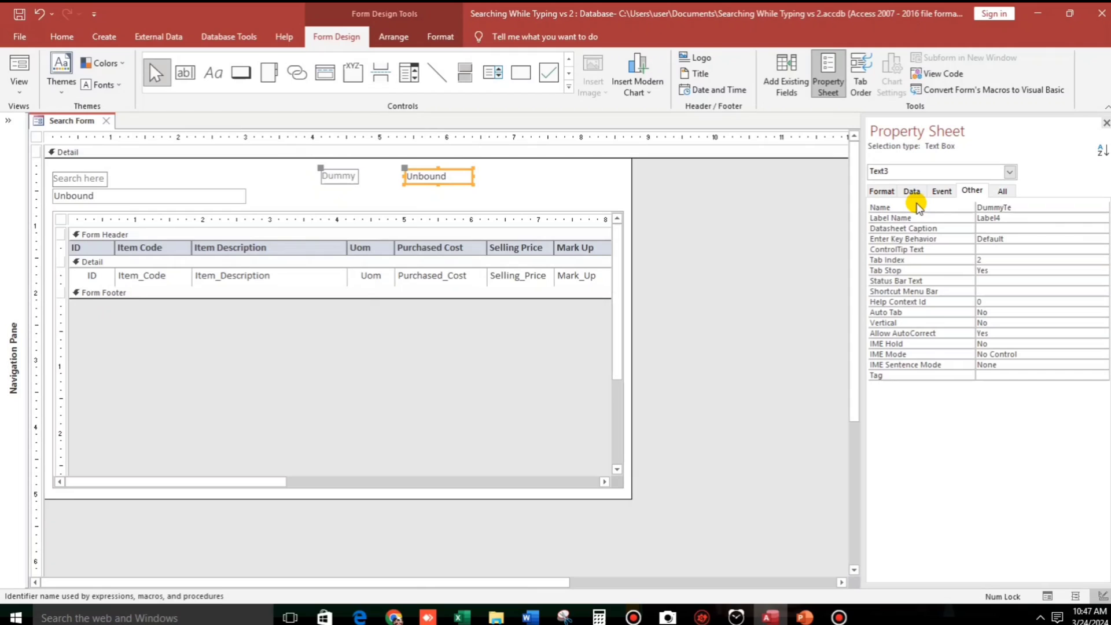
left_click(1020, 269)
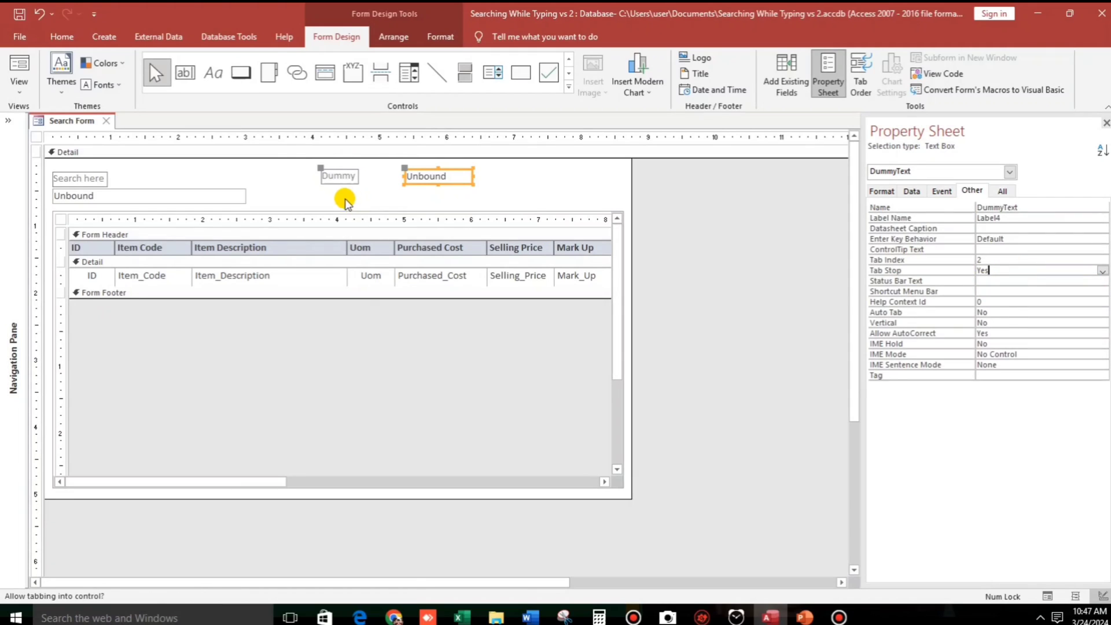
left_click(272, 199)
left_click(234, 200)
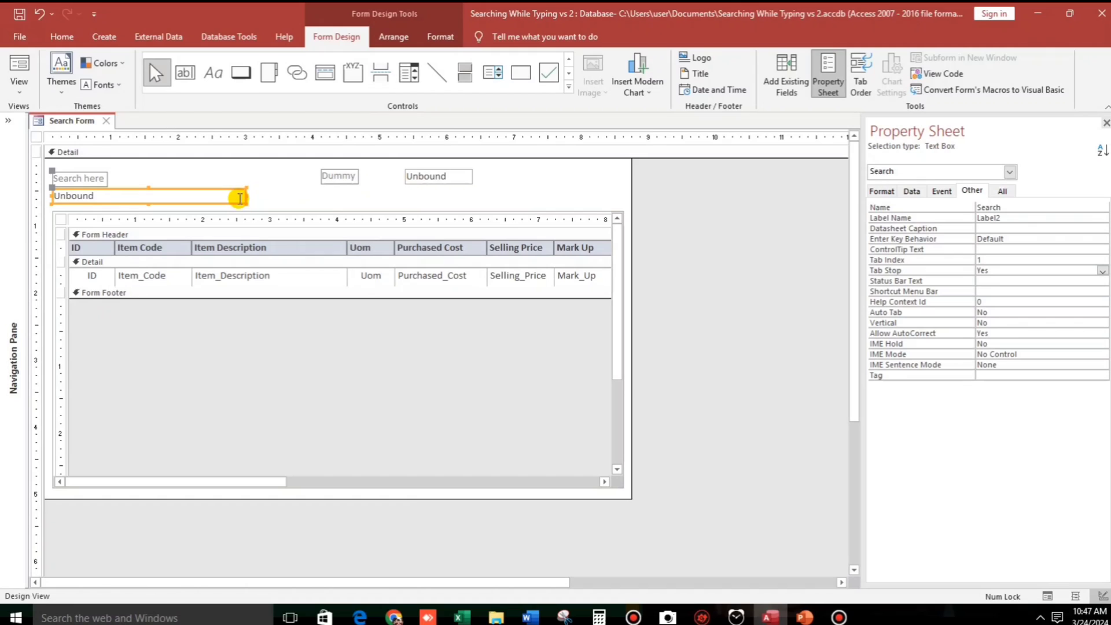
- Create a Code Builder procedure for the Search box's On Change event
left_click(941, 191)
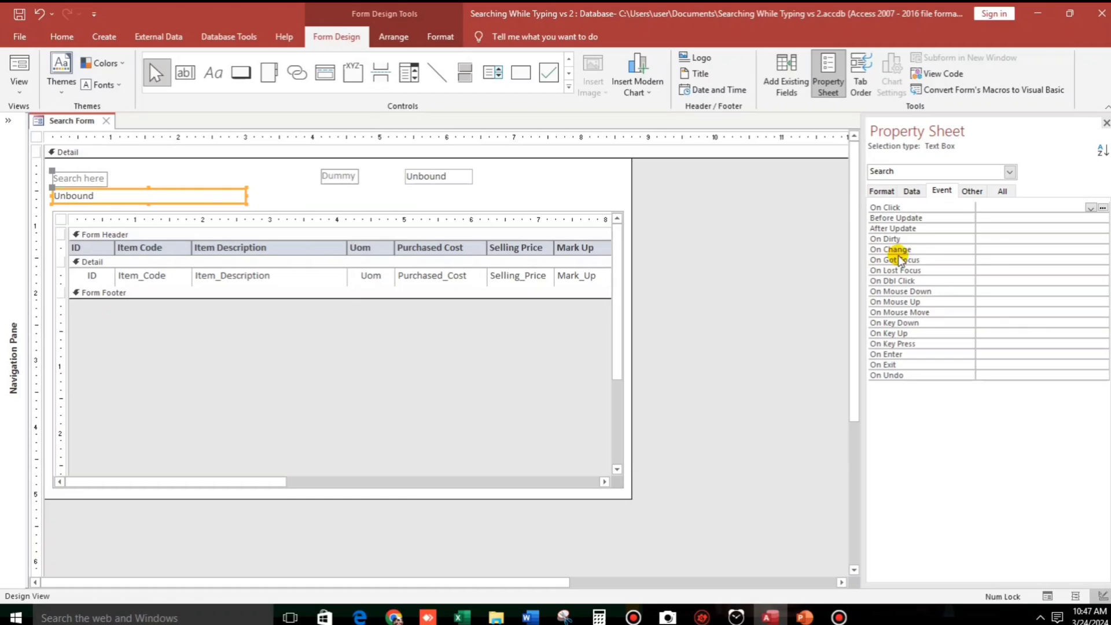
left_click(1003, 251)
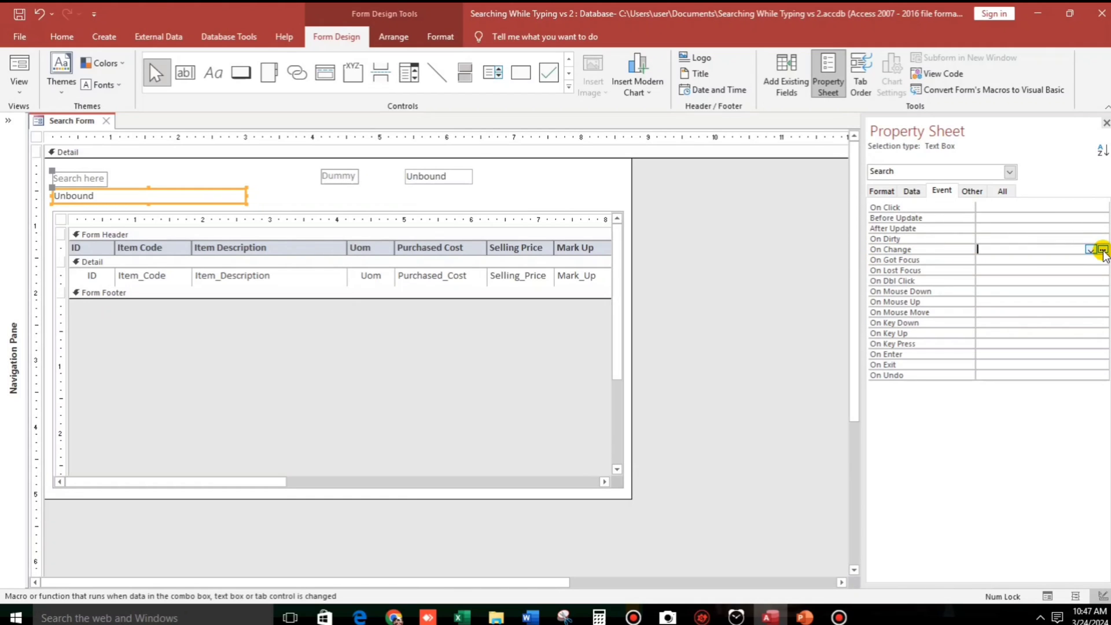
left_click(1101, 250)
left_click(508, 185)
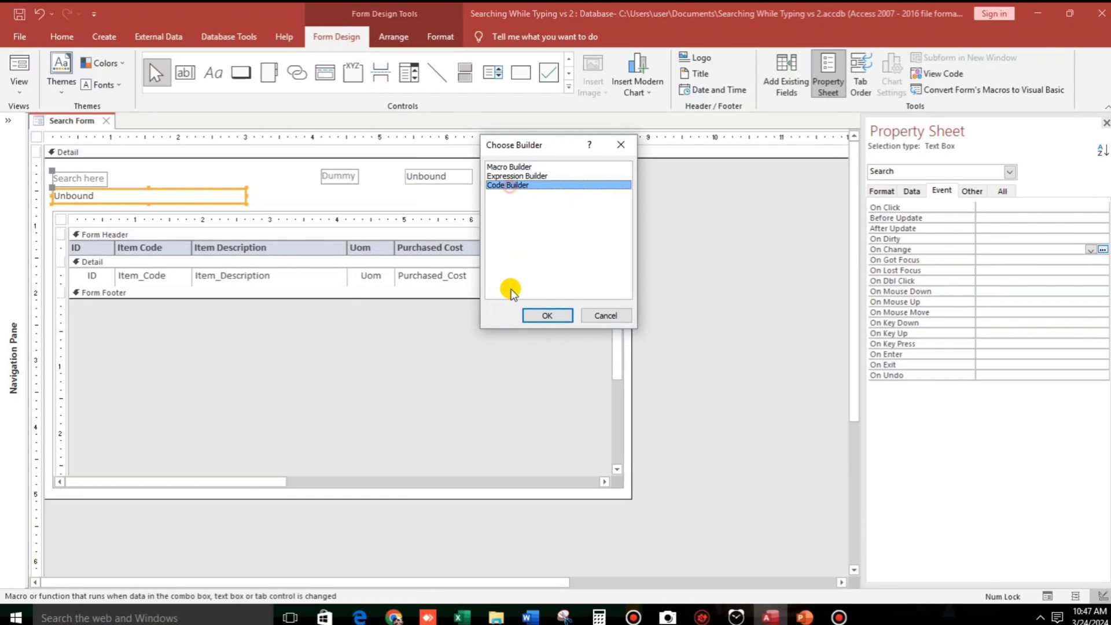
left_click(546, 316)
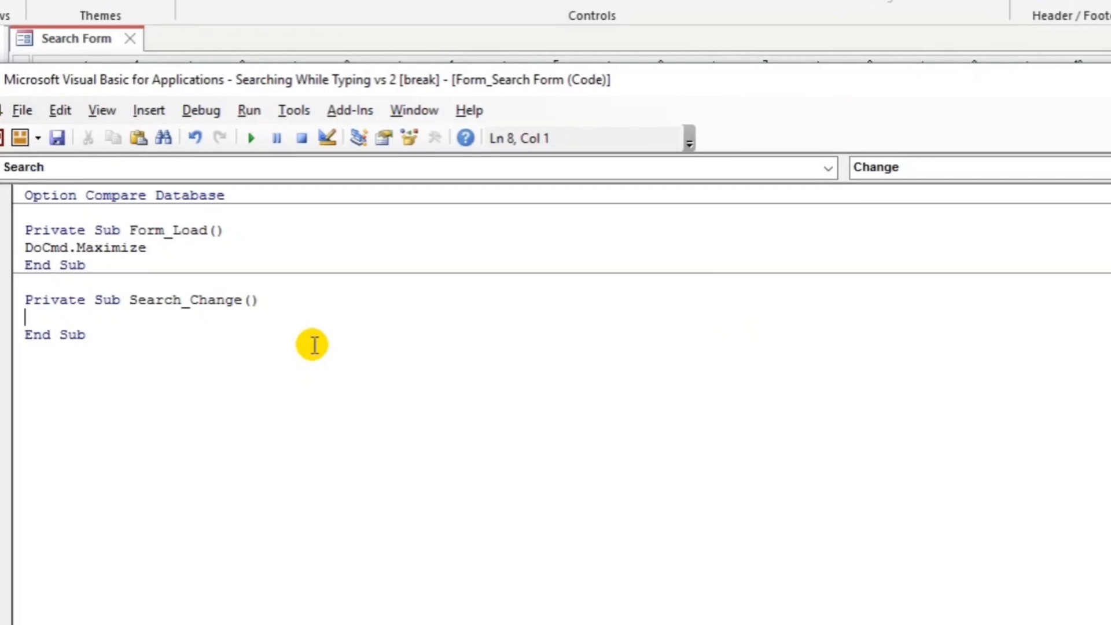
- Write Me.DummyText = Me.Search.Text in the handler and return to the Access form design
type("me.")
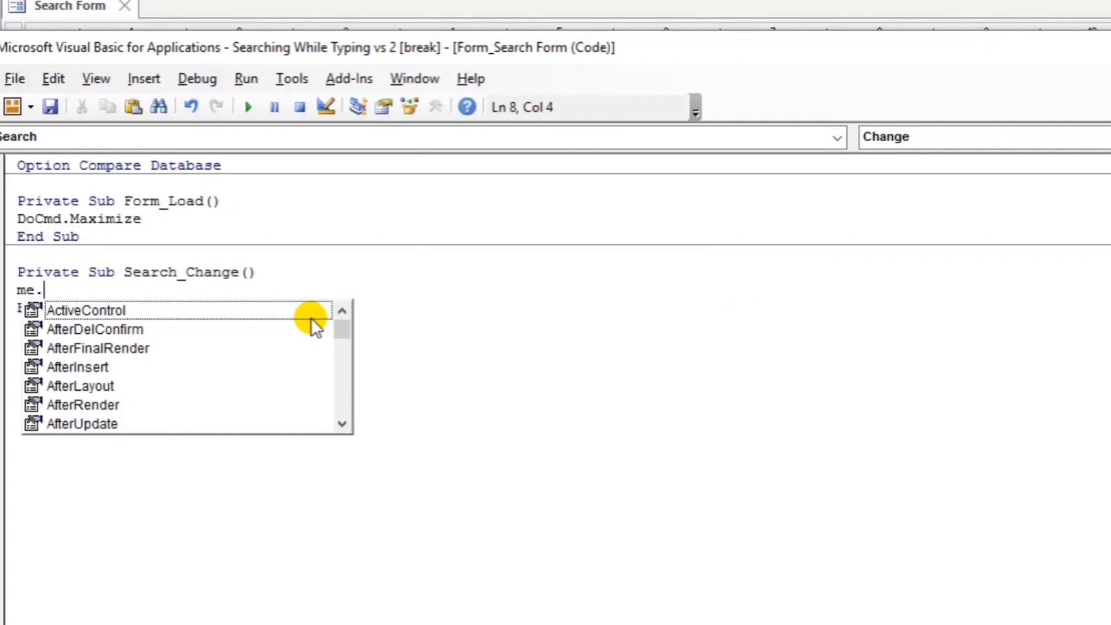
type("dum")
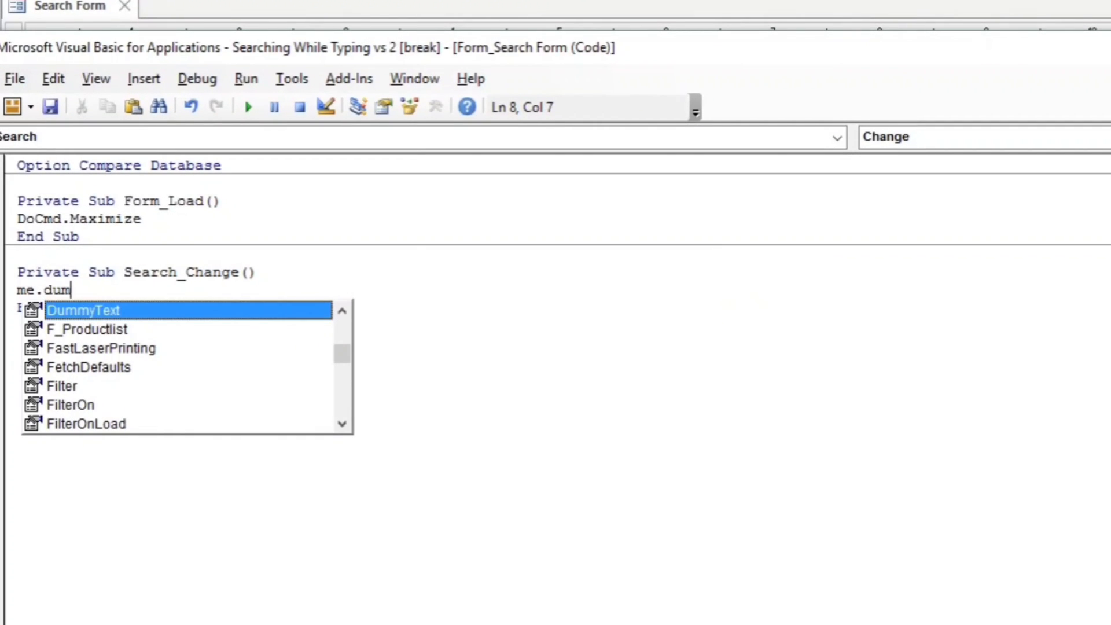
key("Tab")
key("alt+F11")
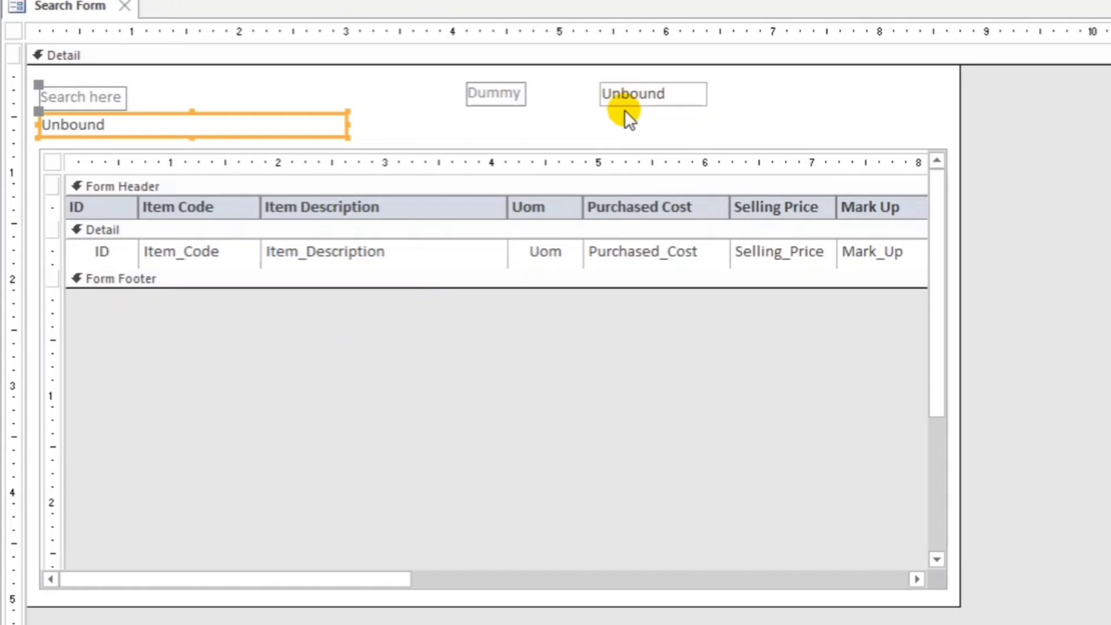
key("alt+Tab")
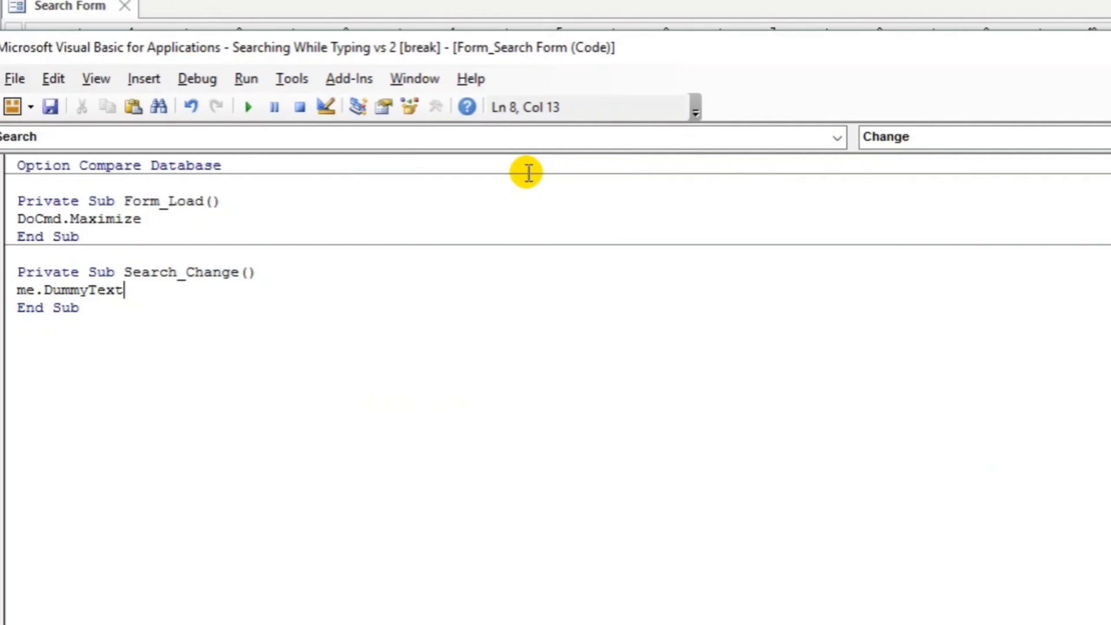
type("=me.sea")
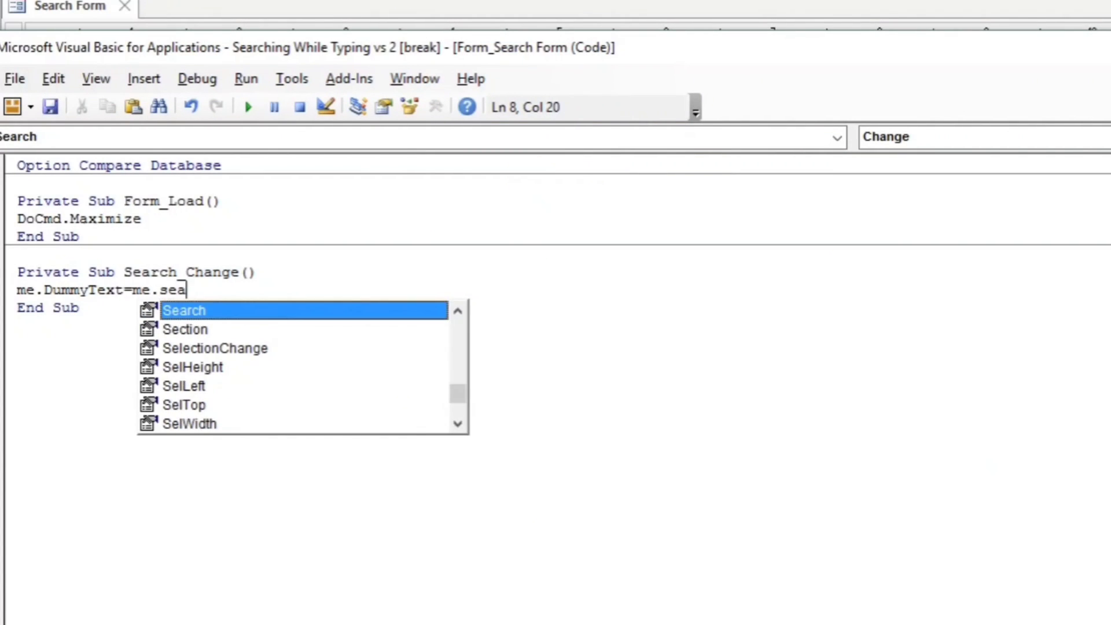
key("Tab")
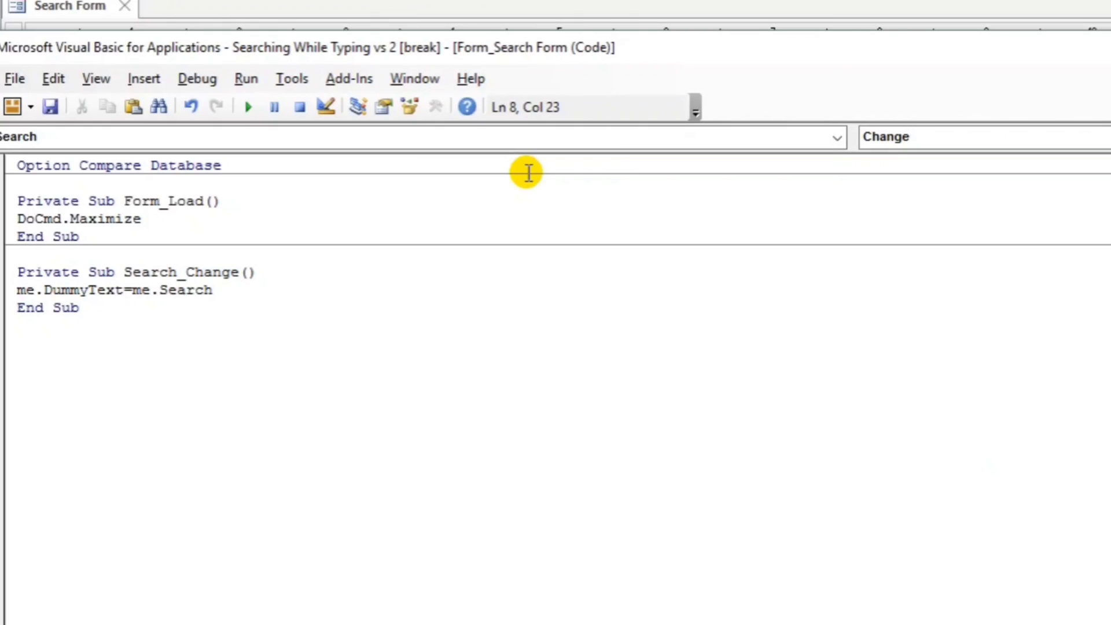
type(".text")
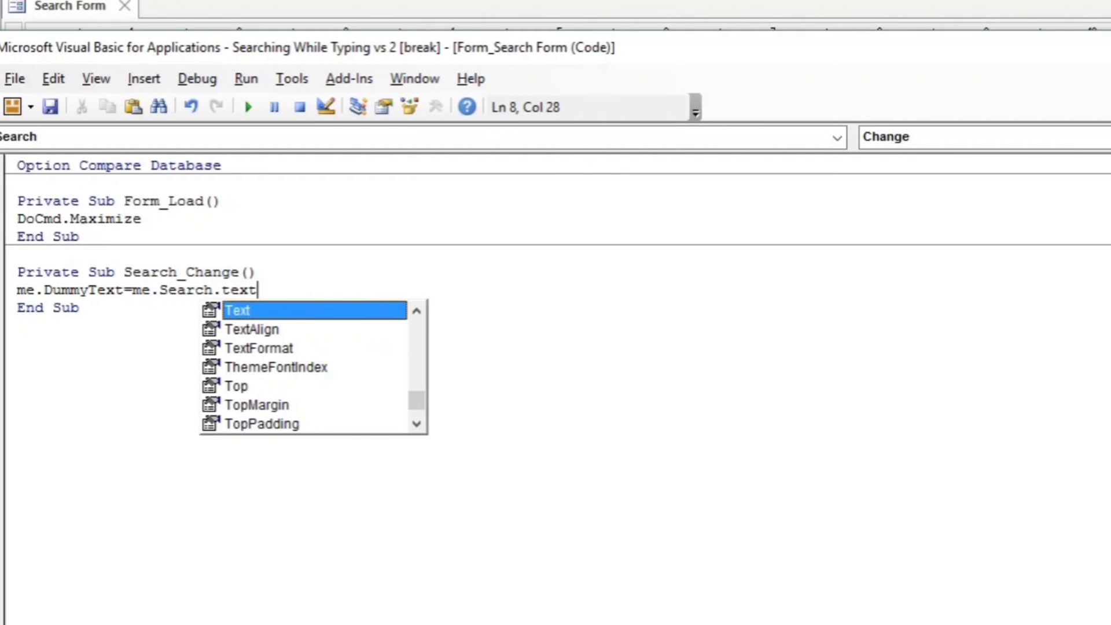
key("Tab")
key("Return")
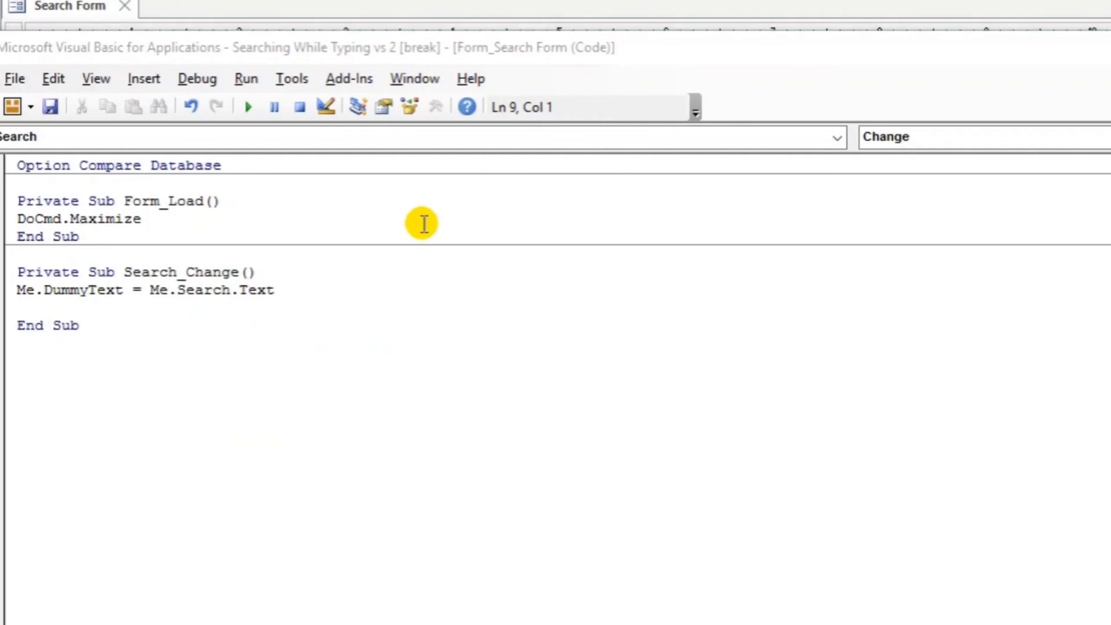
key("alt+F11")
- In Form View, replace the search text 'syrup' with 'olive' and watch Dummy mirror it
left_click(24, 65)
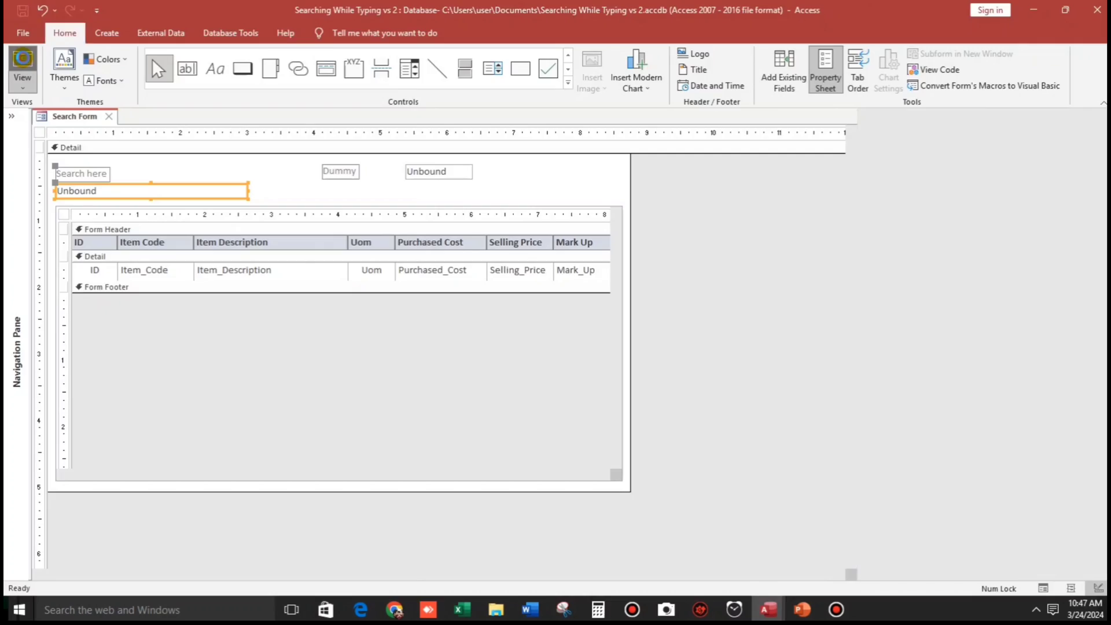
left_click_drag(78, 53, 4, 51)
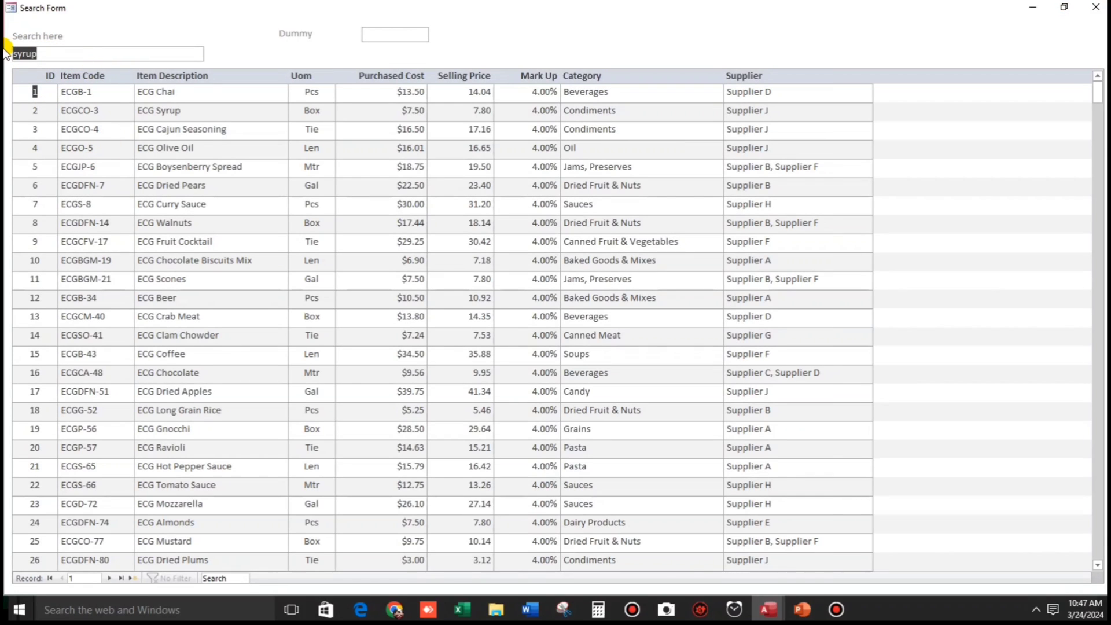
type("oliv")
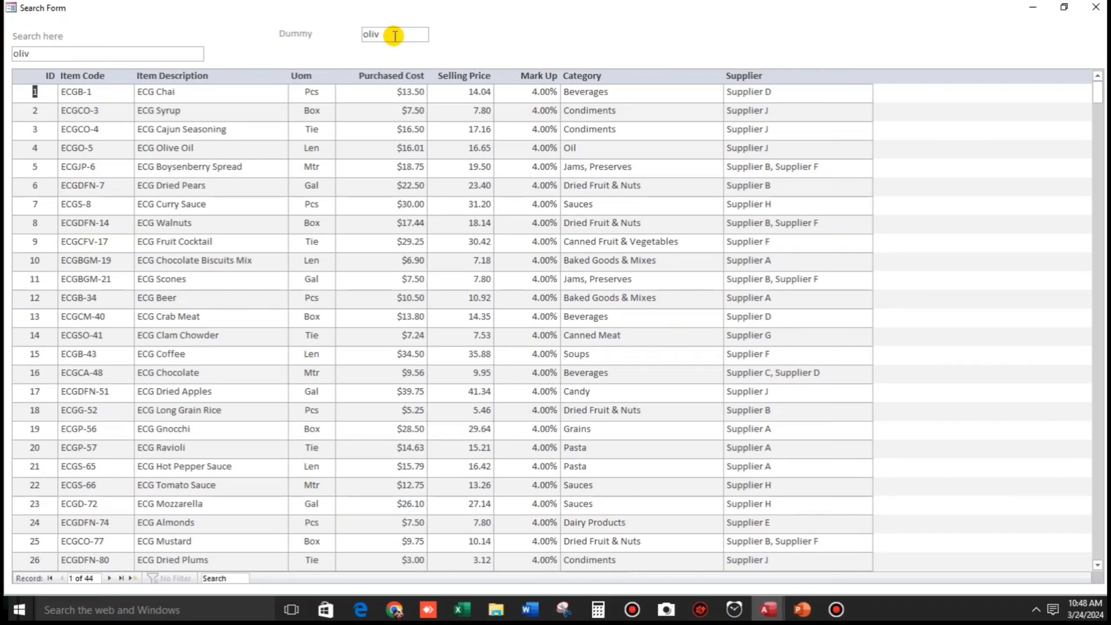
type("e")
- Back in Design View, open the subform's Record Source query Q_Productlist in the Query Builder
right_click(486, 34)
left_click(523, 73)
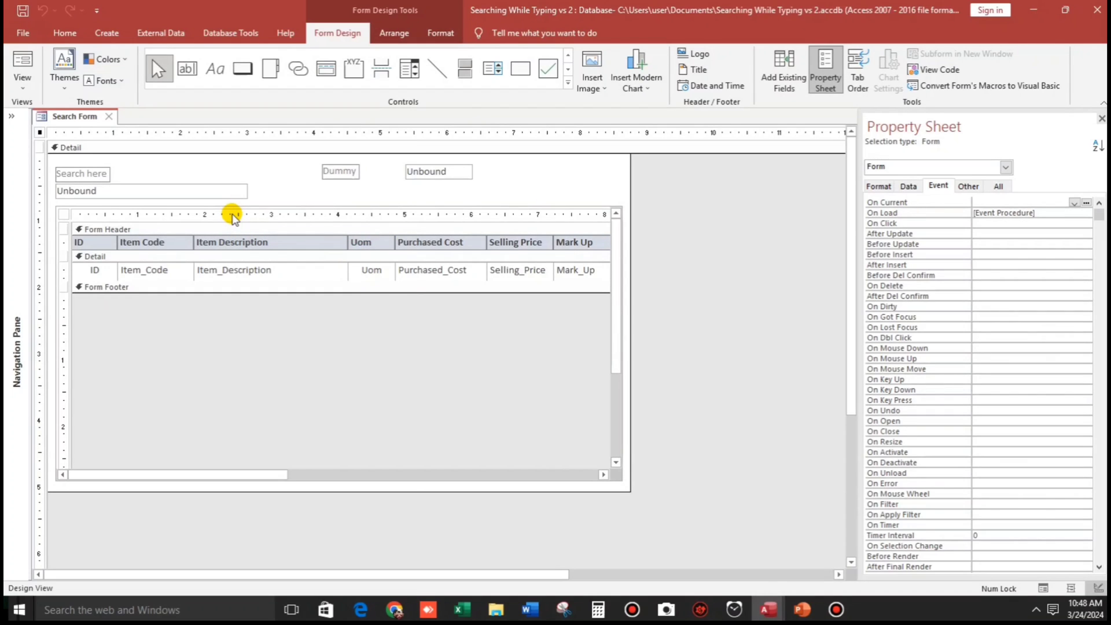
left_click(280, 206)
left_click(280, 207)
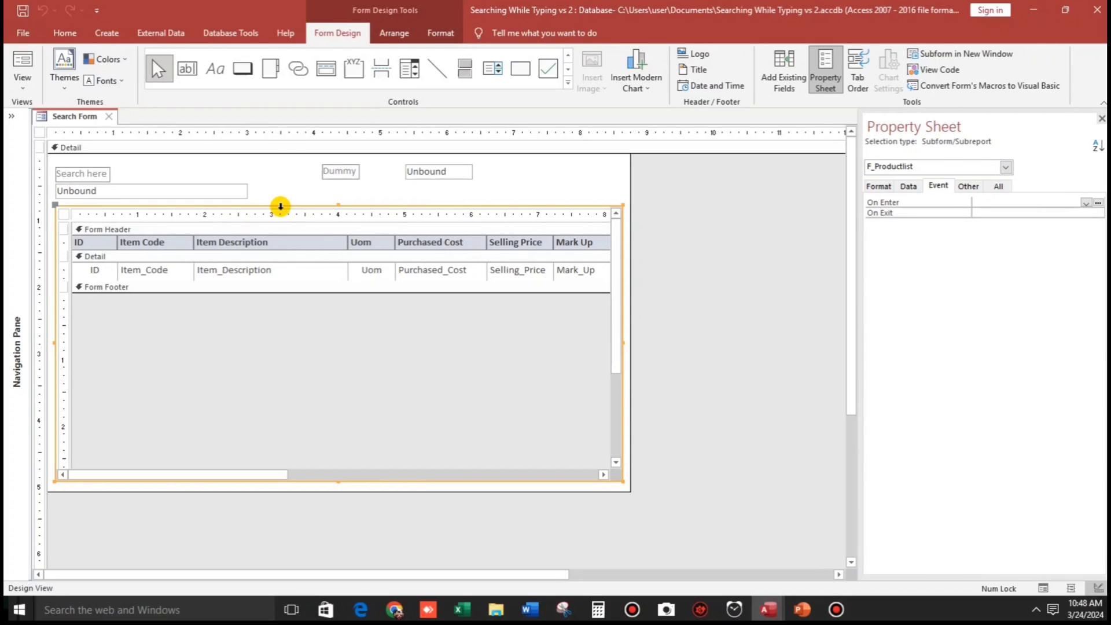
left_click(63, 214)
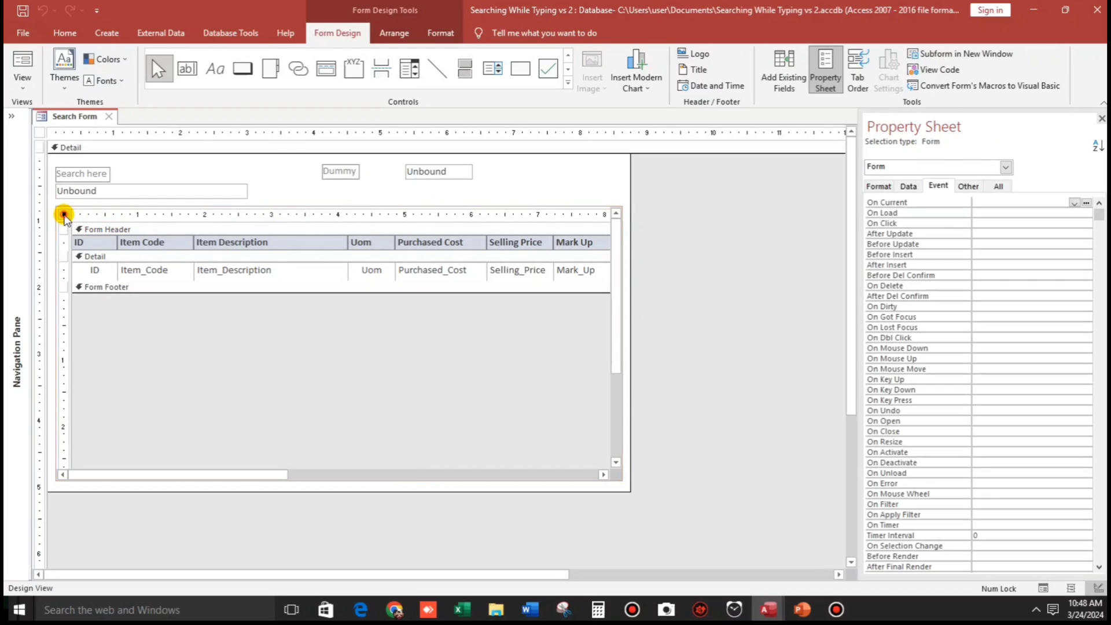
left_click(908, 186)
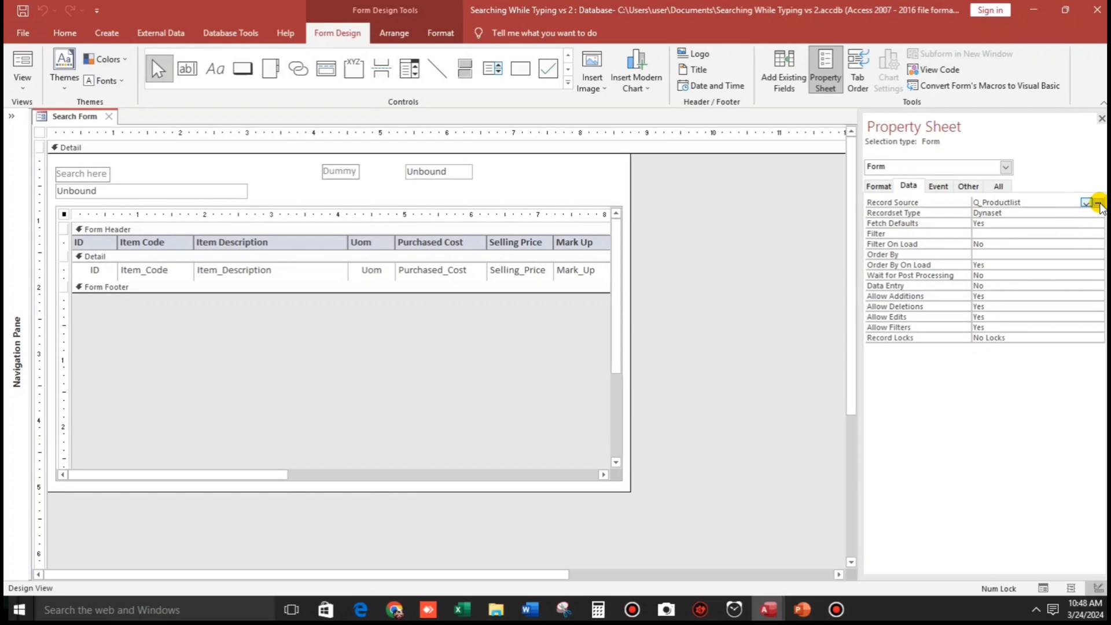
left_click(1098, 203)
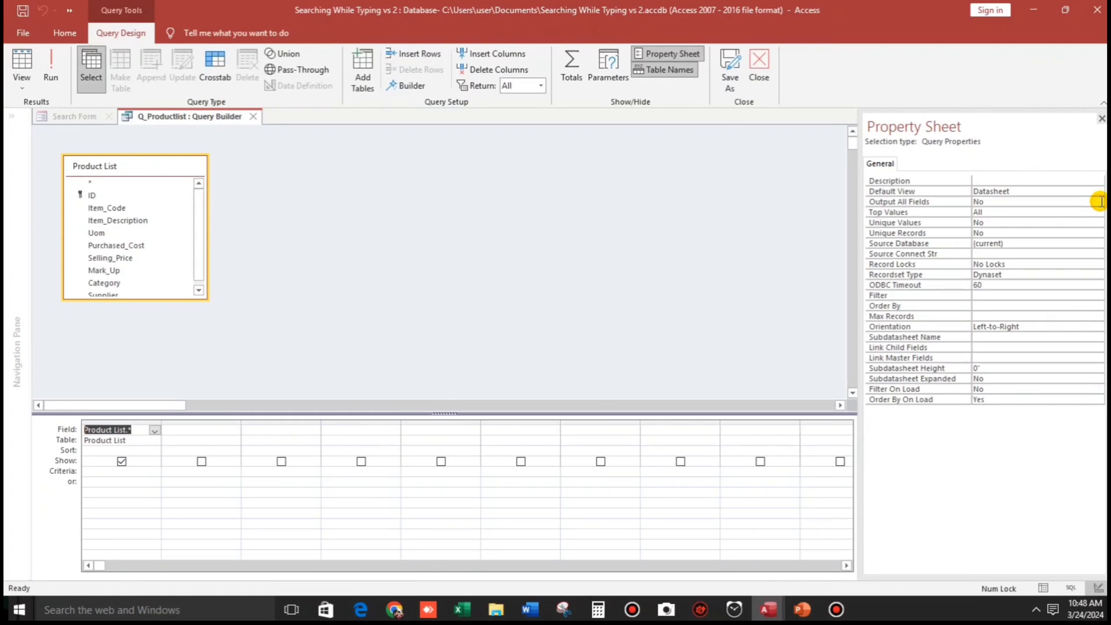
- Add the field Keywords: Item_Code & Item_Description & Uom & Category & Supplier, then run the query
left_click(193, 431)
key("shift+F2")
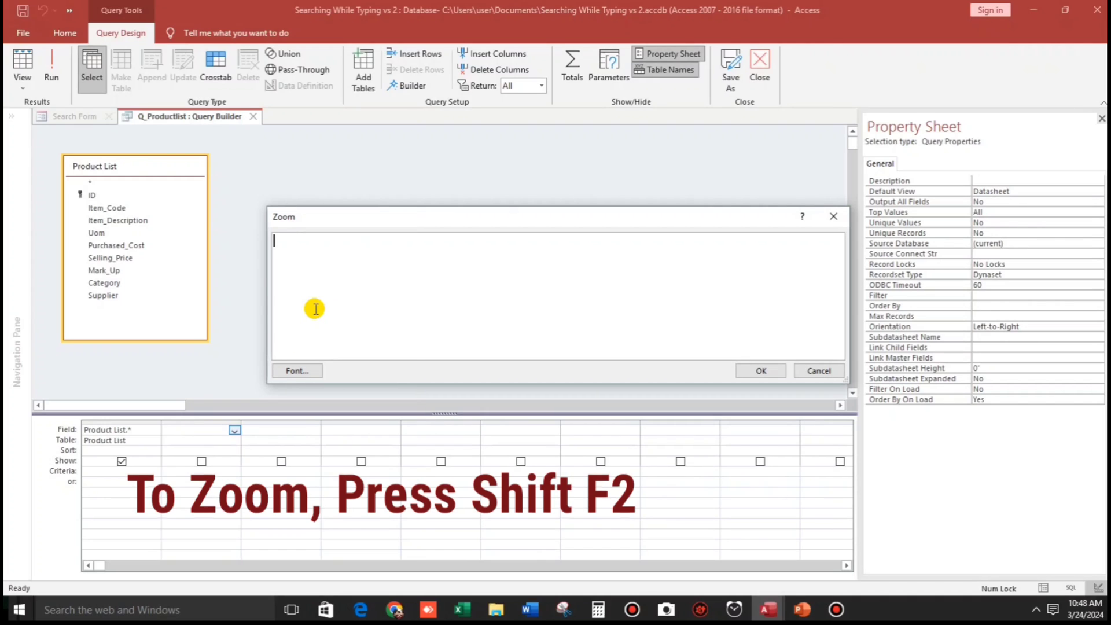
type("Key")
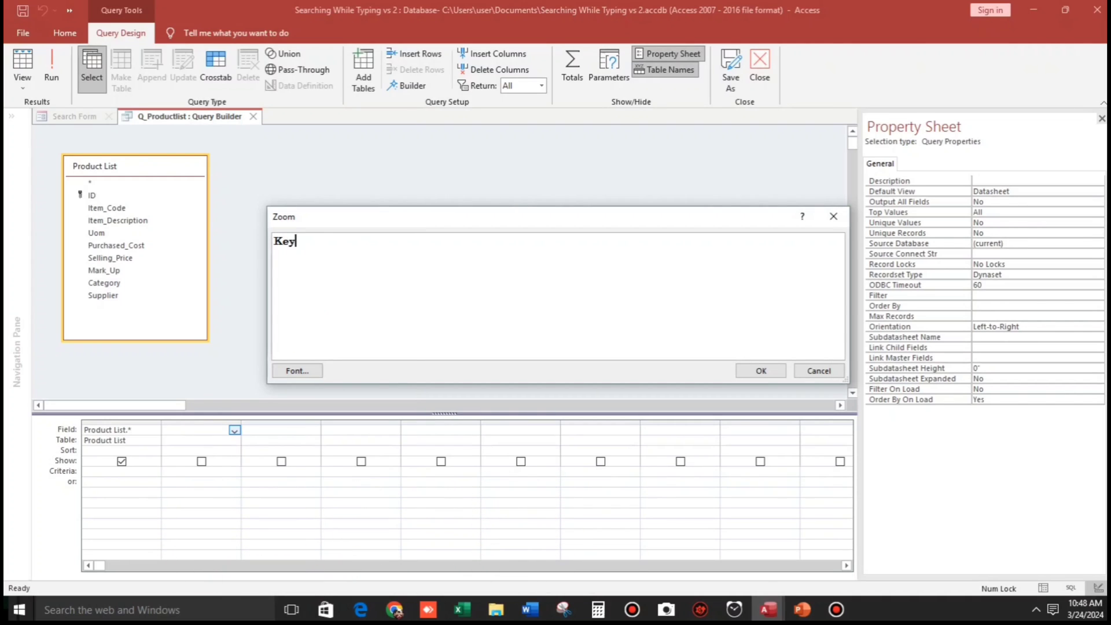
type("words: ")
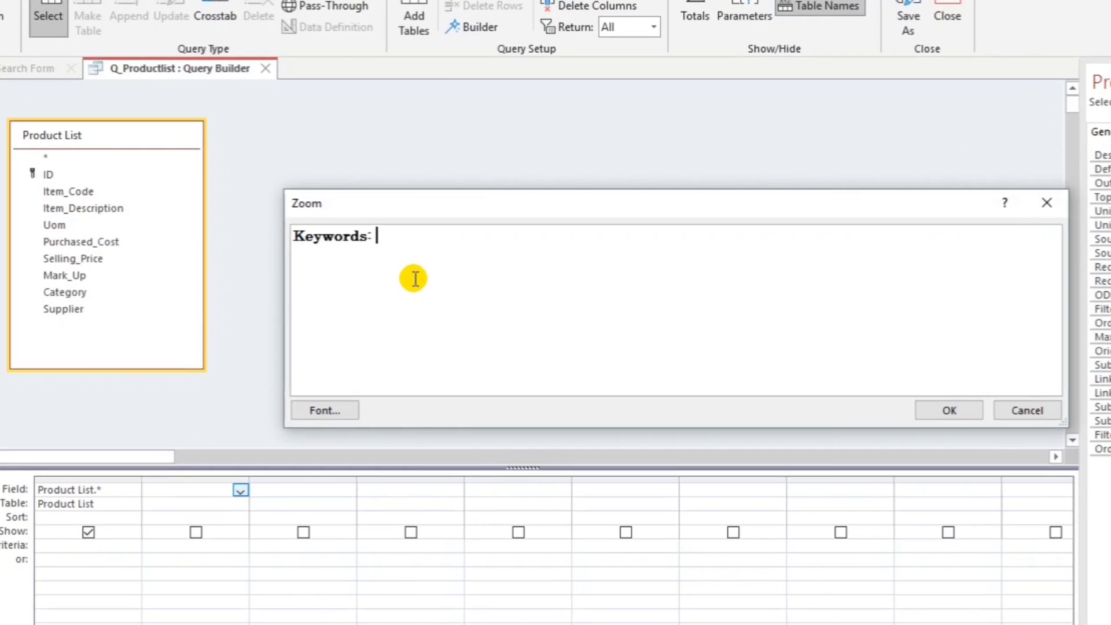
type("Item")
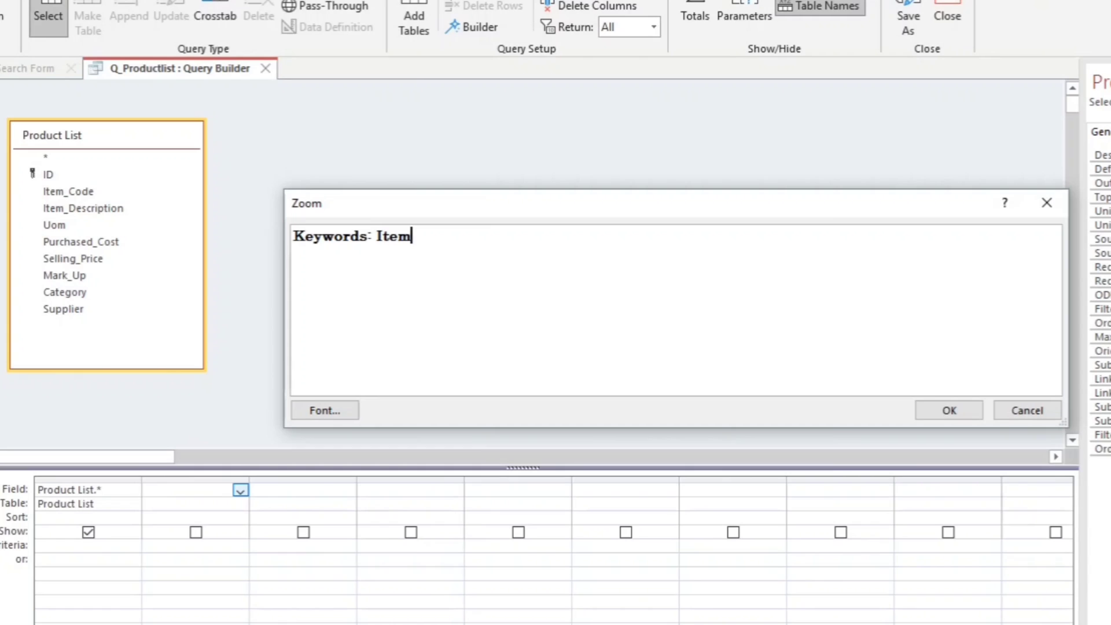
type("_Code ")
type("&")
type(" Item")
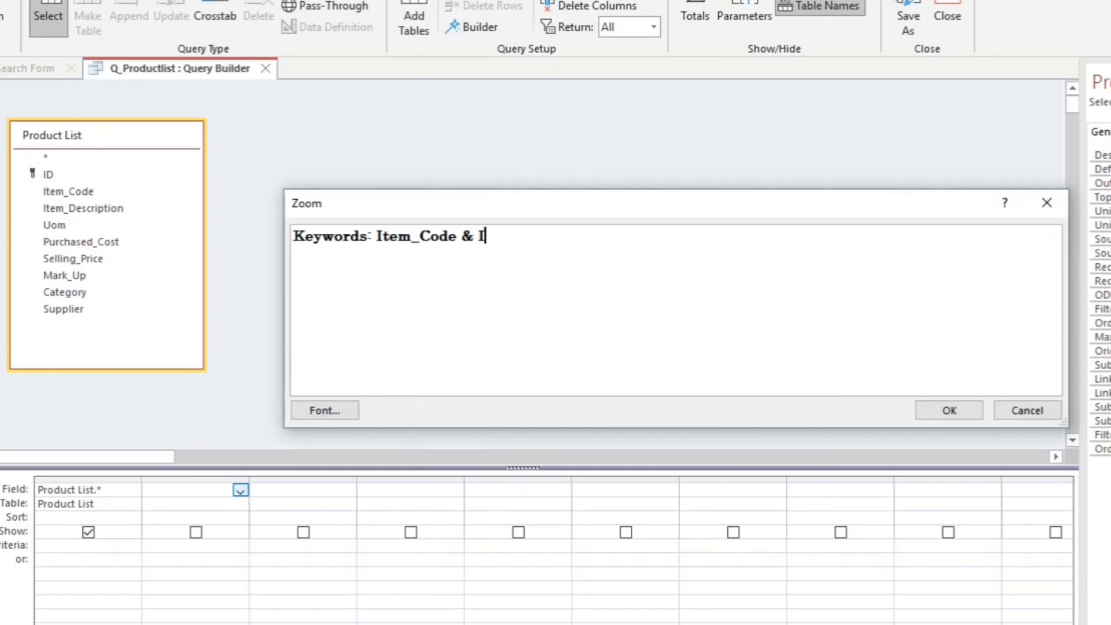
type("_Descriptiom")
key("BackSpace")
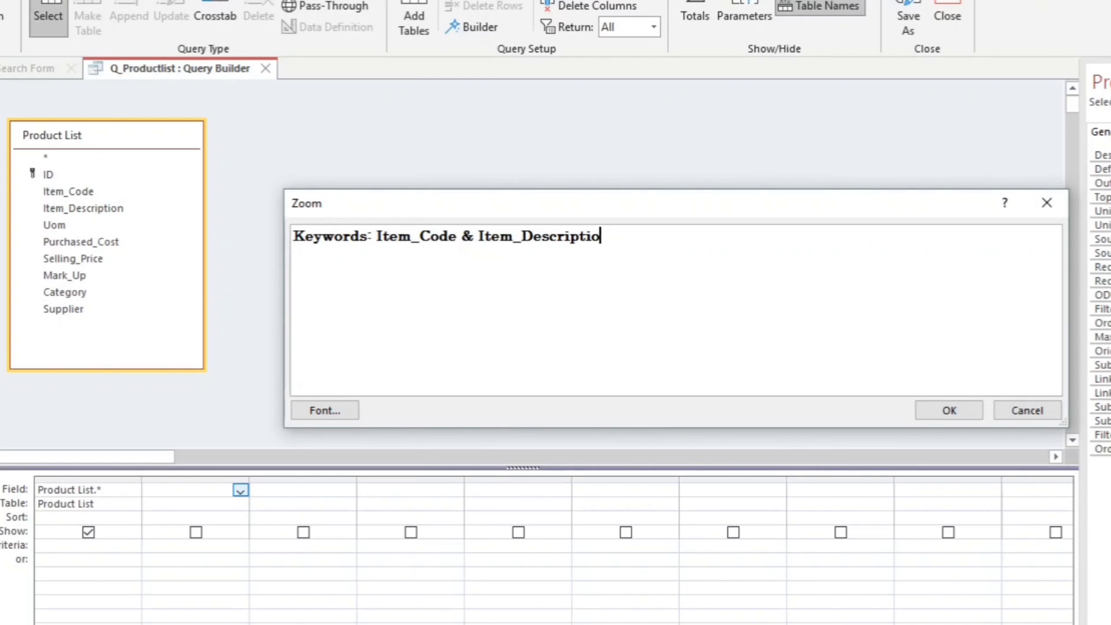
type("n_")
key("BackSpace")
key("BackSpace")
type("&Uom &")
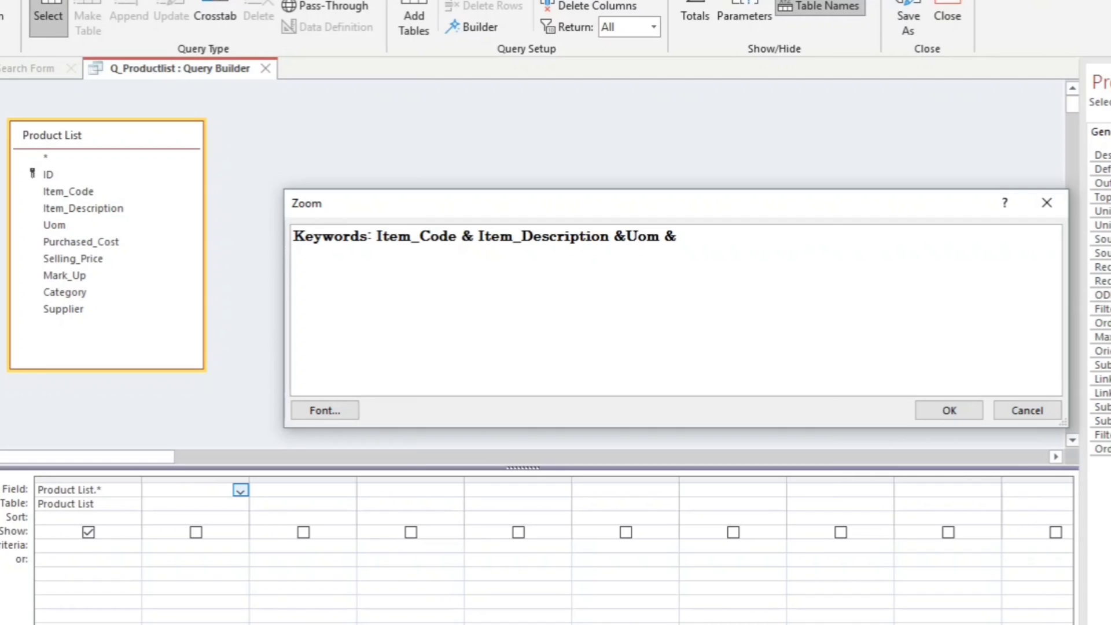
type("Category")
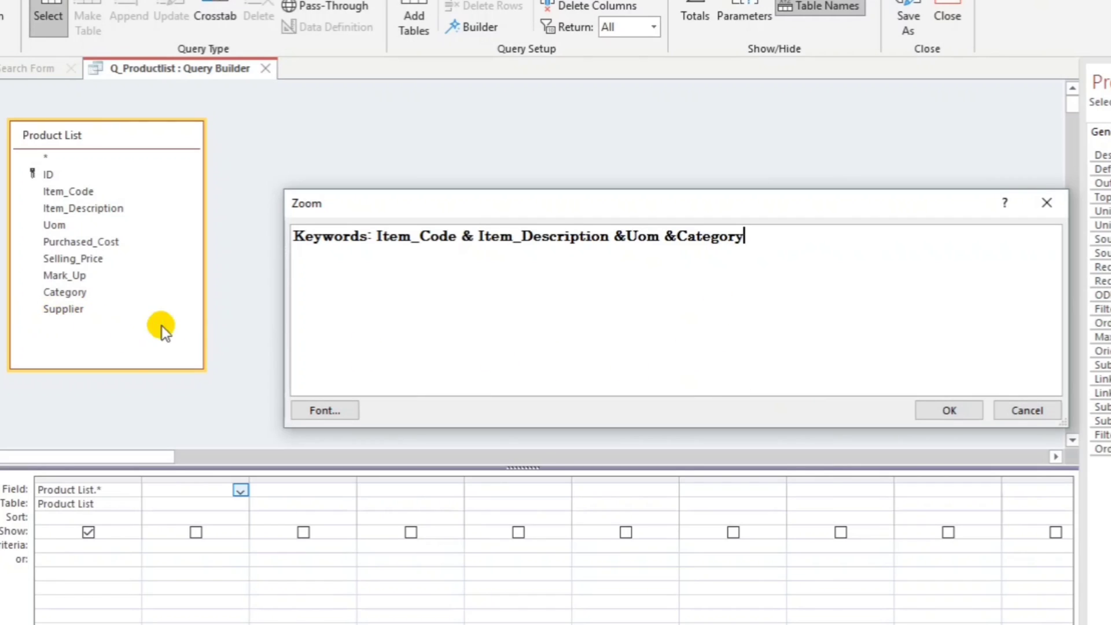
type(" & ")
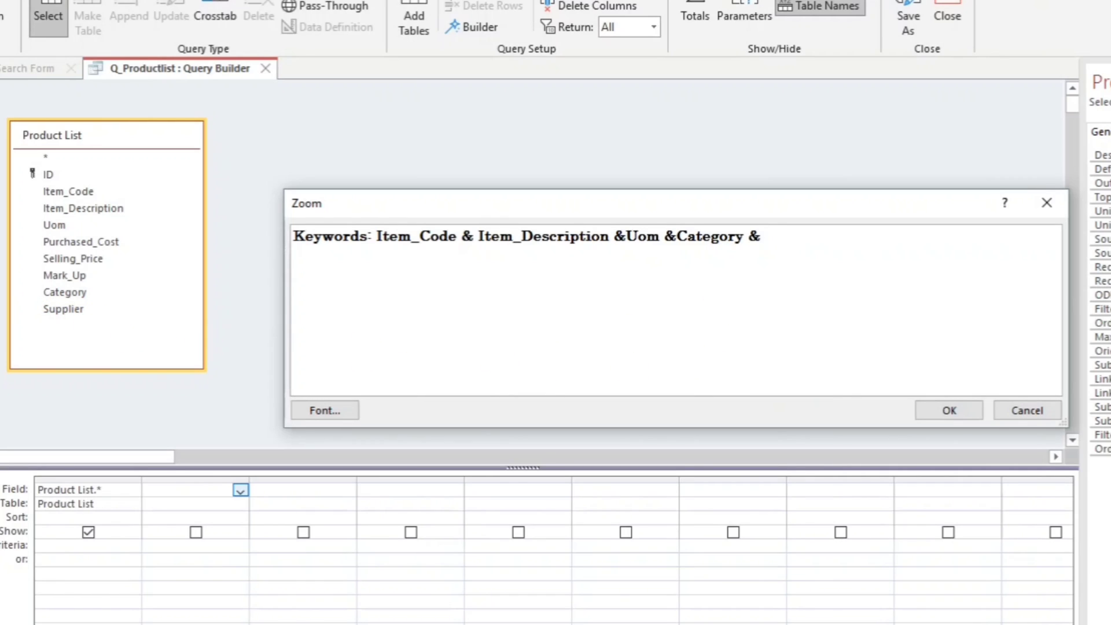
type("Supplier")
left_click(947, 411)
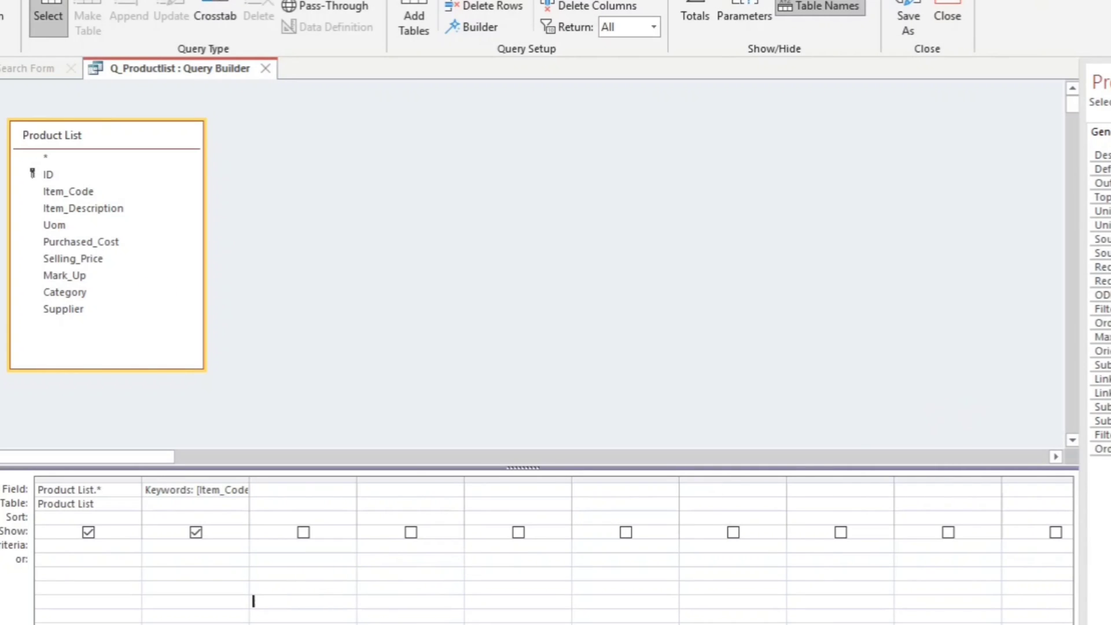
left_click(24, 72)
left_click_drag(905, 144, 1047, 151)
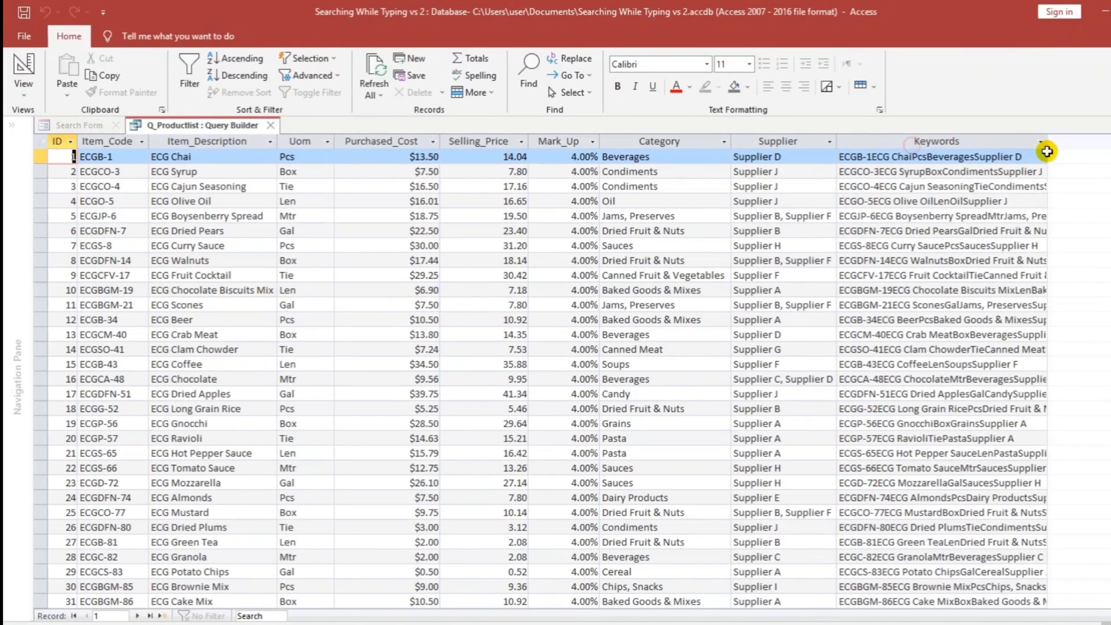
left_click(24, 65)
left_click(183, 505)
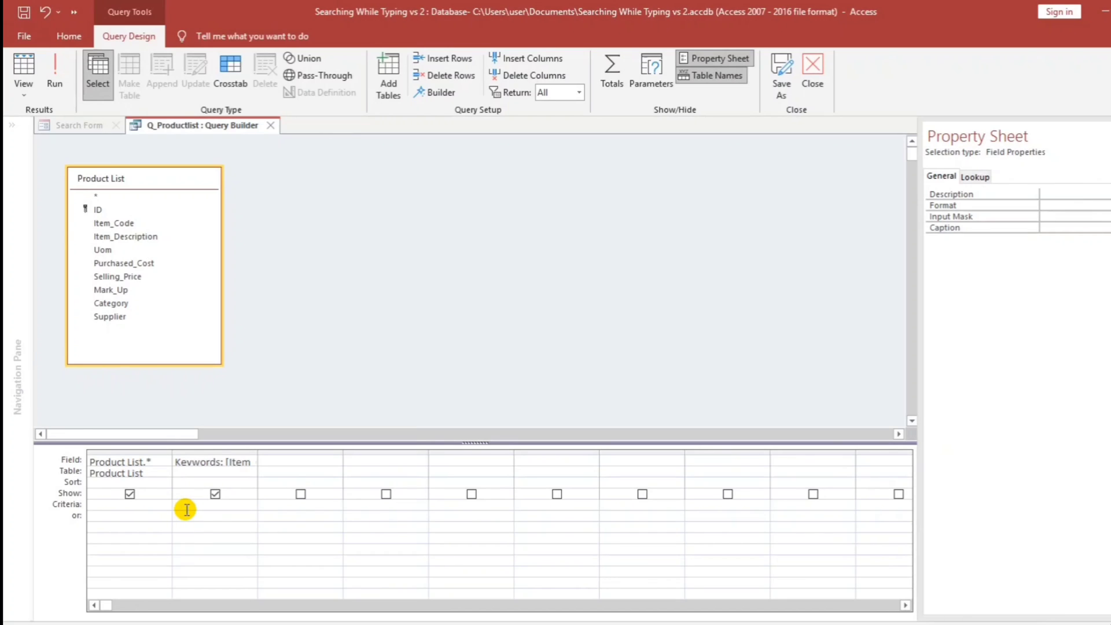
- In the Keywords criteria Expression Builder, insert a reference to Search Form's DummyText box
left_click(438, 93)
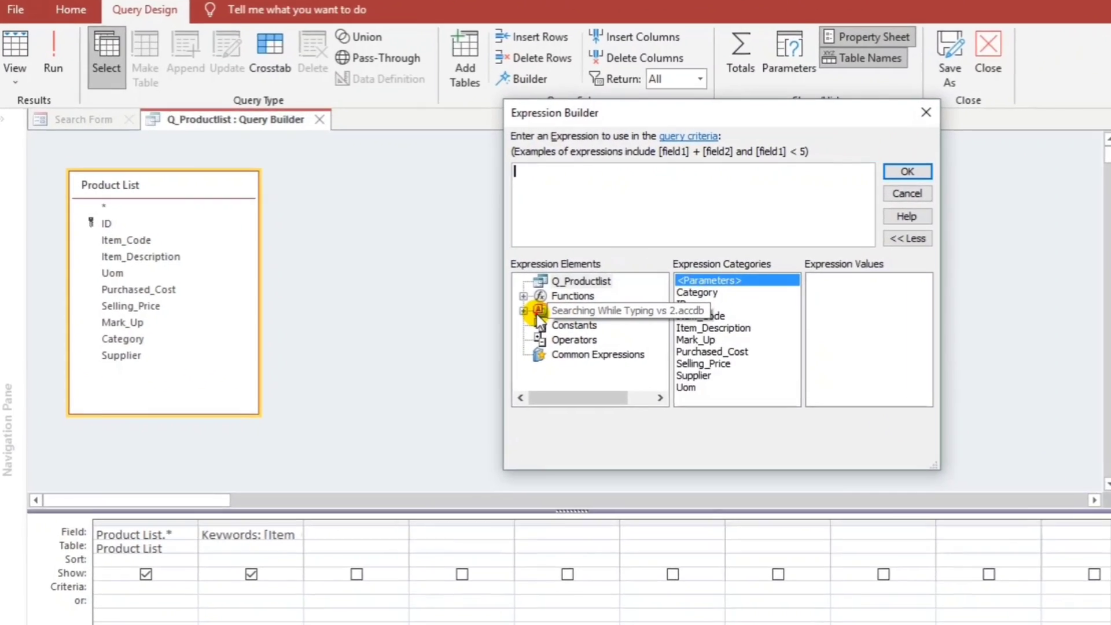
double_click(448, 282)
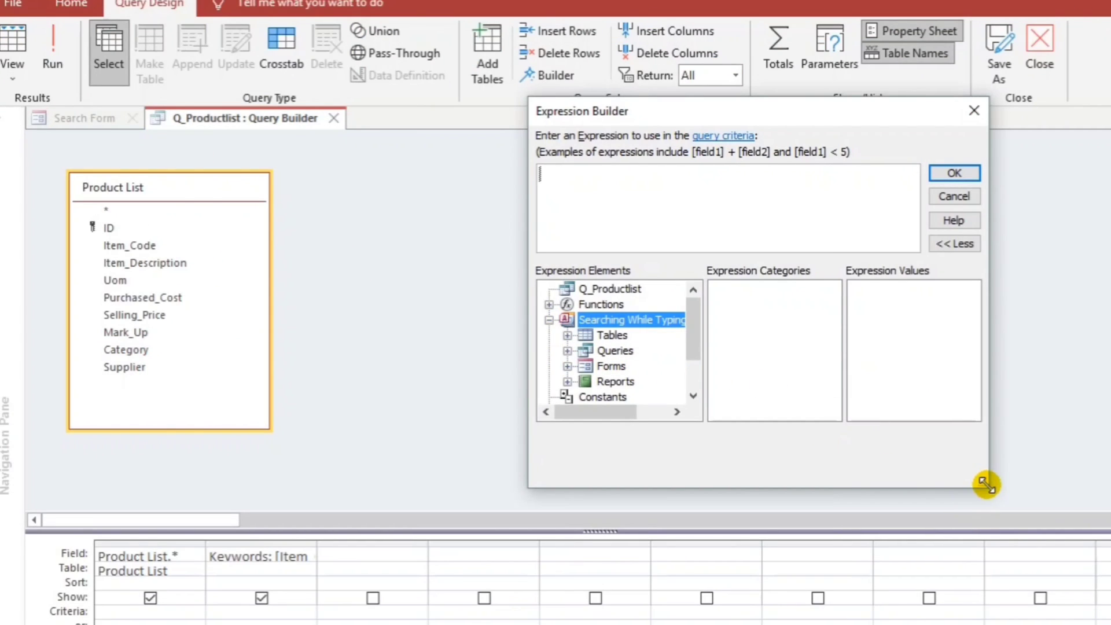
left_click_drag(985, 484, 1104, 562)
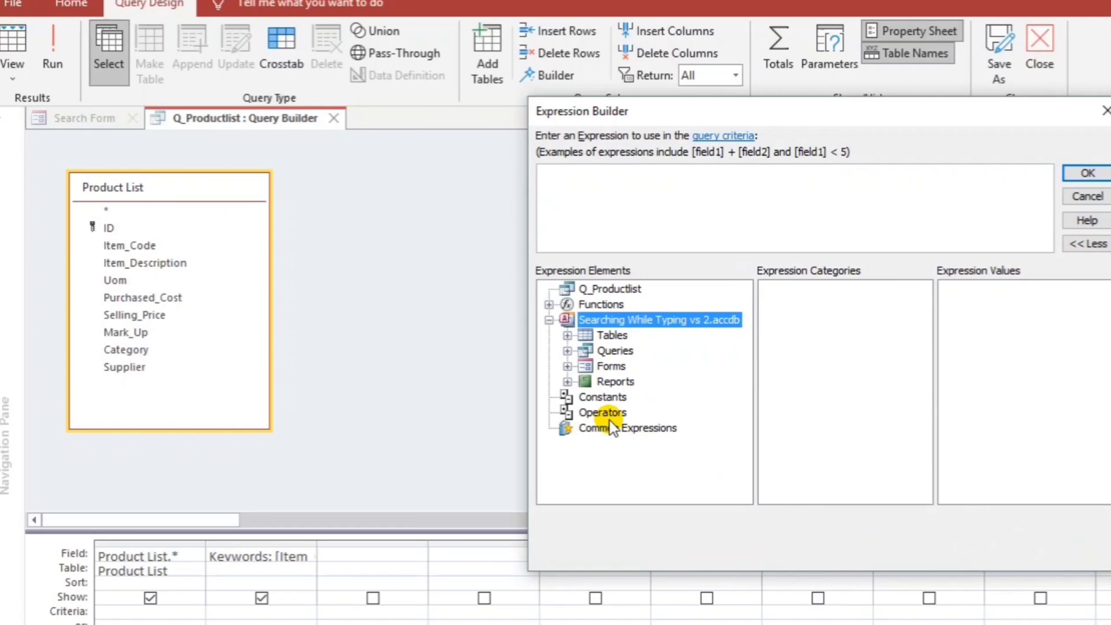
double_click(604, 369)
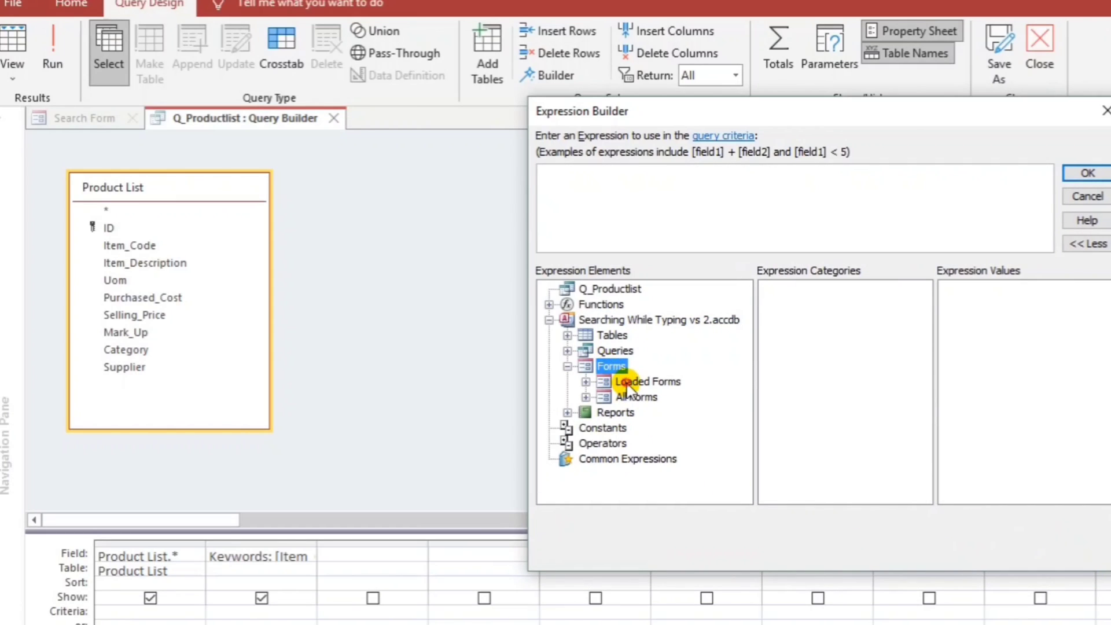
double_click(628, 382)
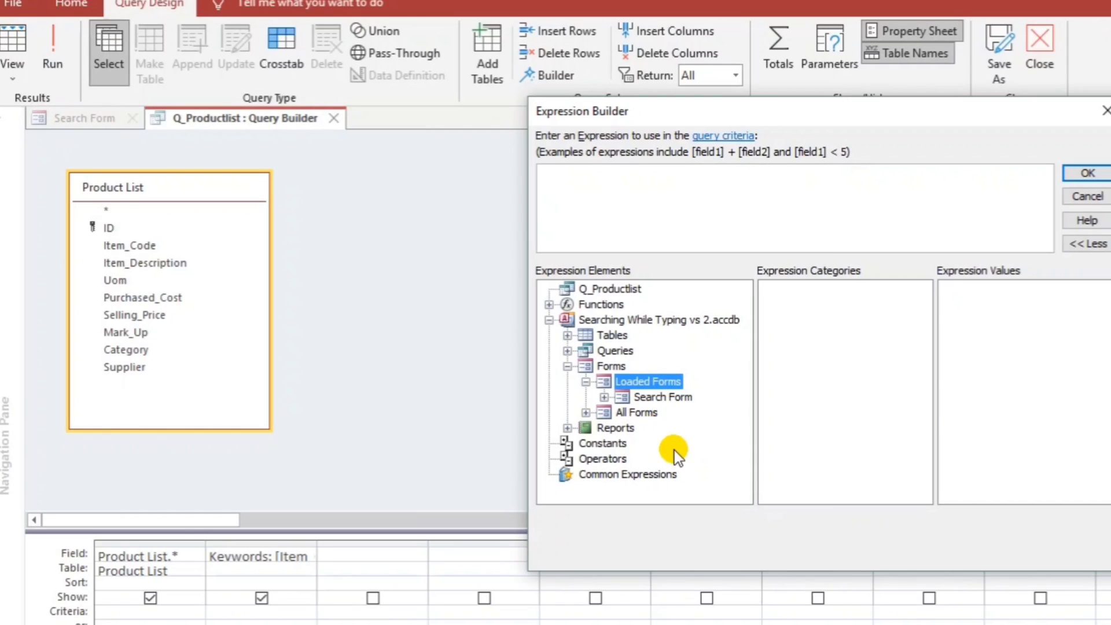
double_click(644, 398)
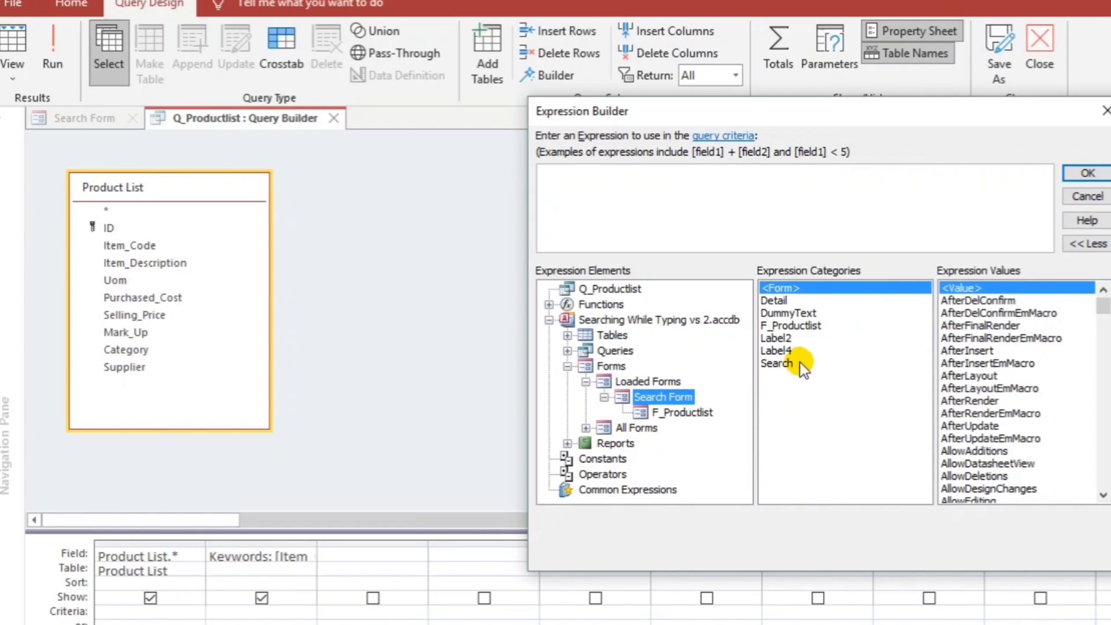
double_click(785, 313)
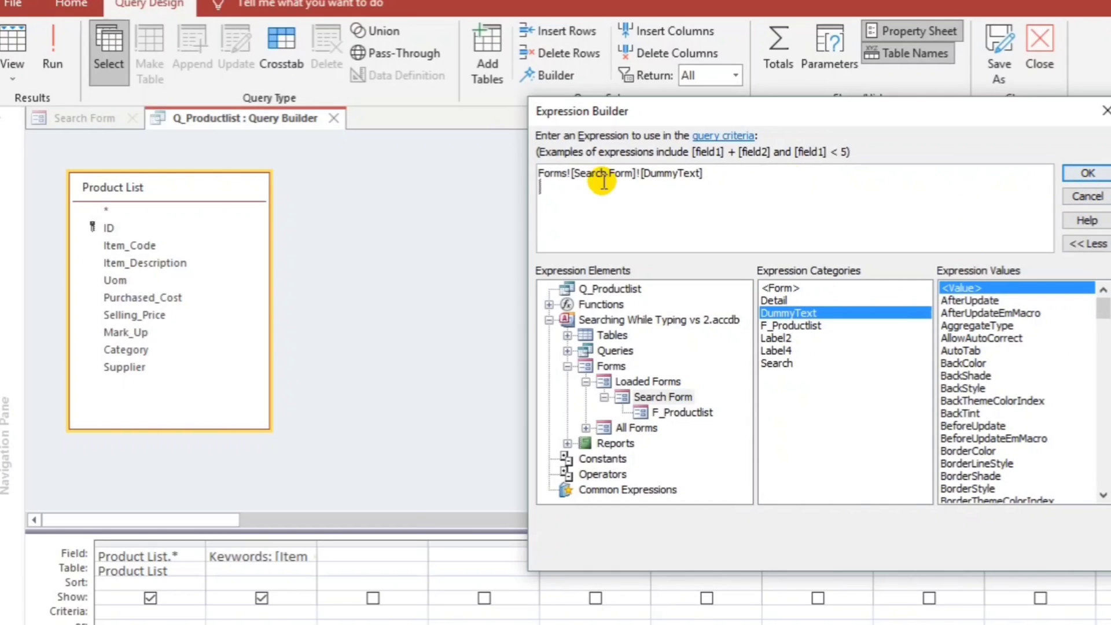
- Wrap the reference as Like "*" & [Forms]![Search Form]![DummyText] & "*" and accept it
left_click(538, 172)
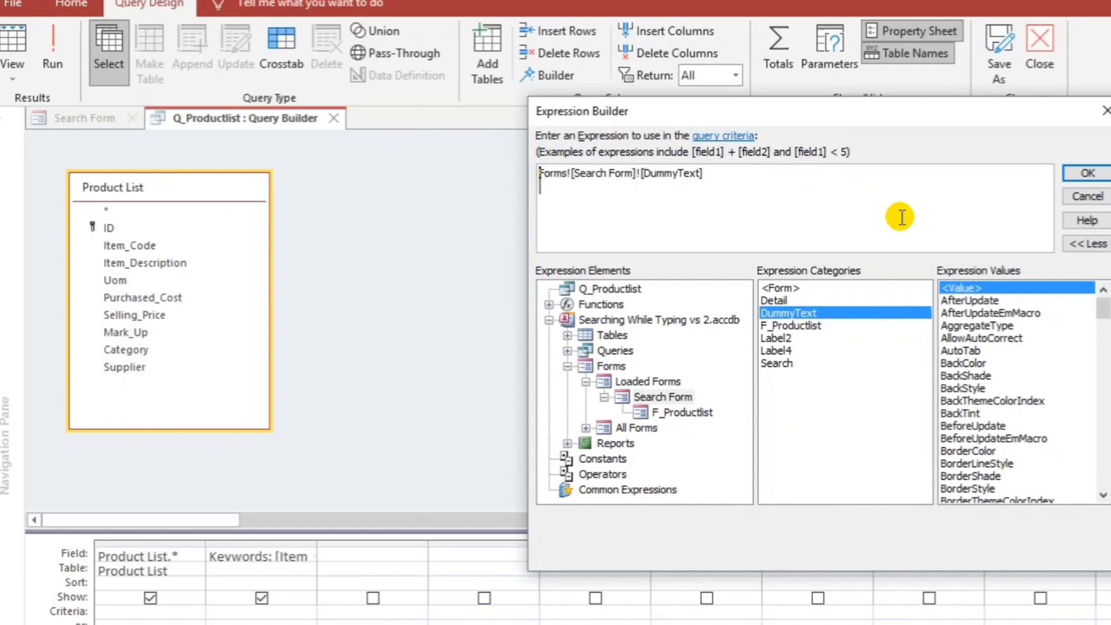
type("Like ")
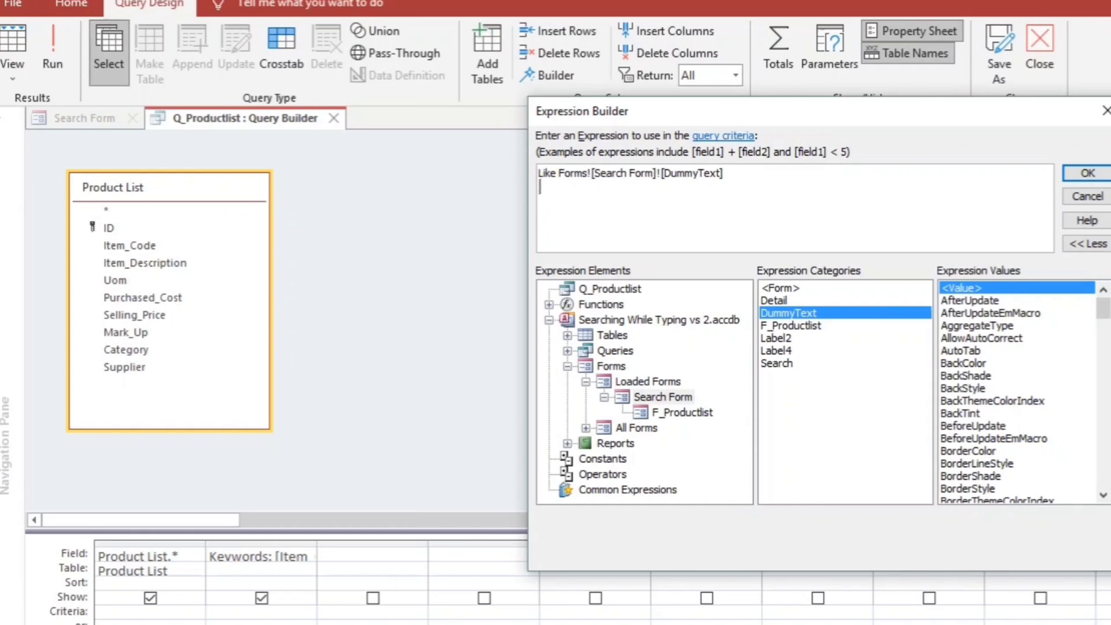
type("\"*\"")
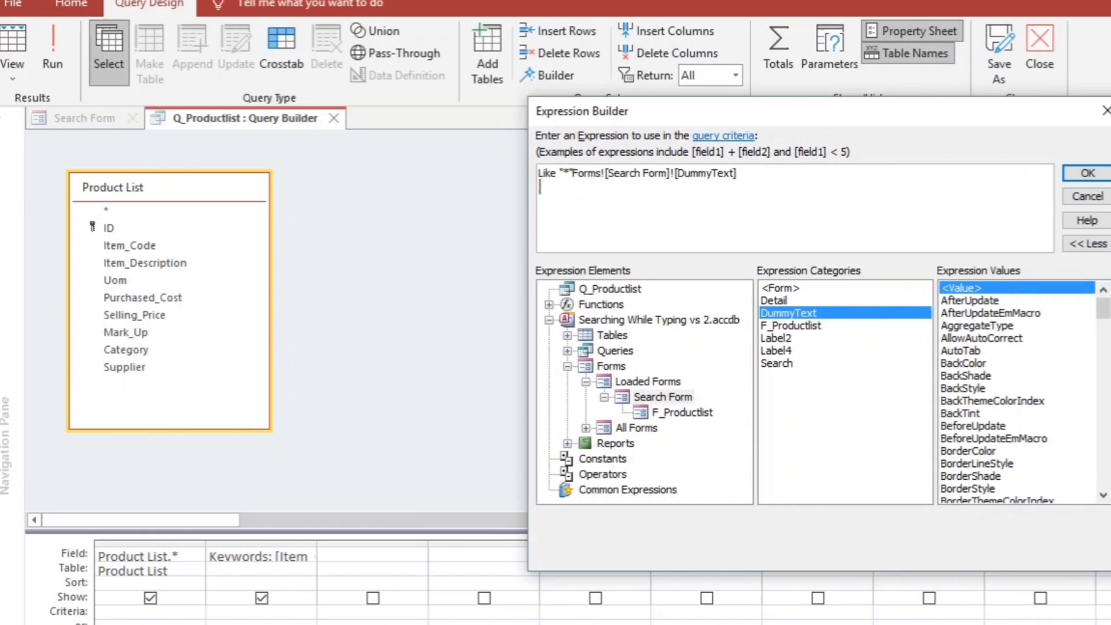
type("&")
left_click(748, 172)
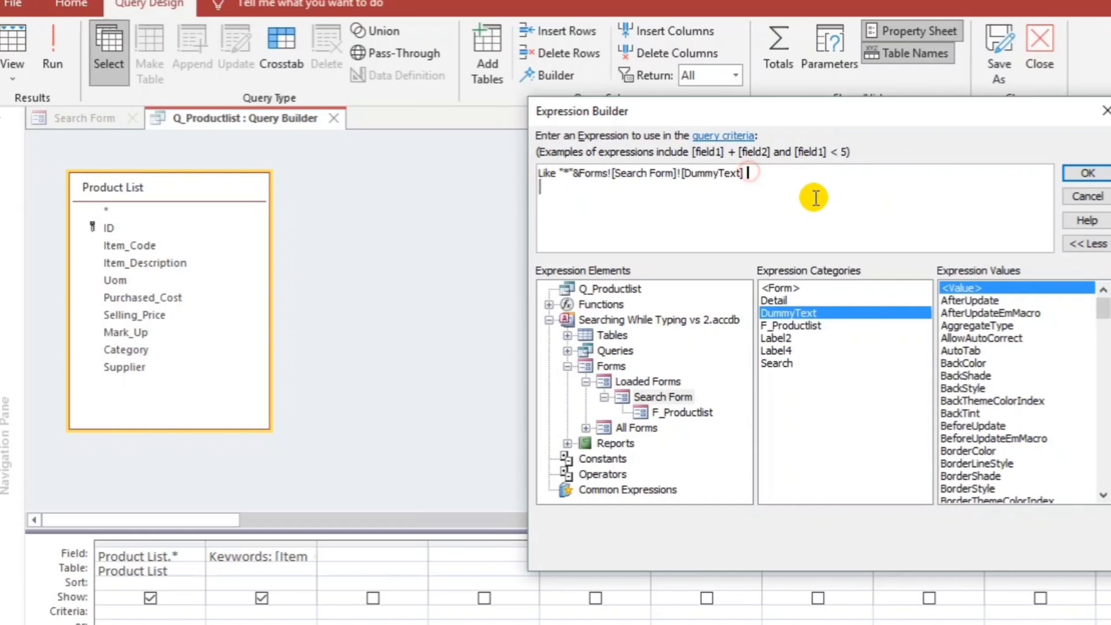
type("&\"*")
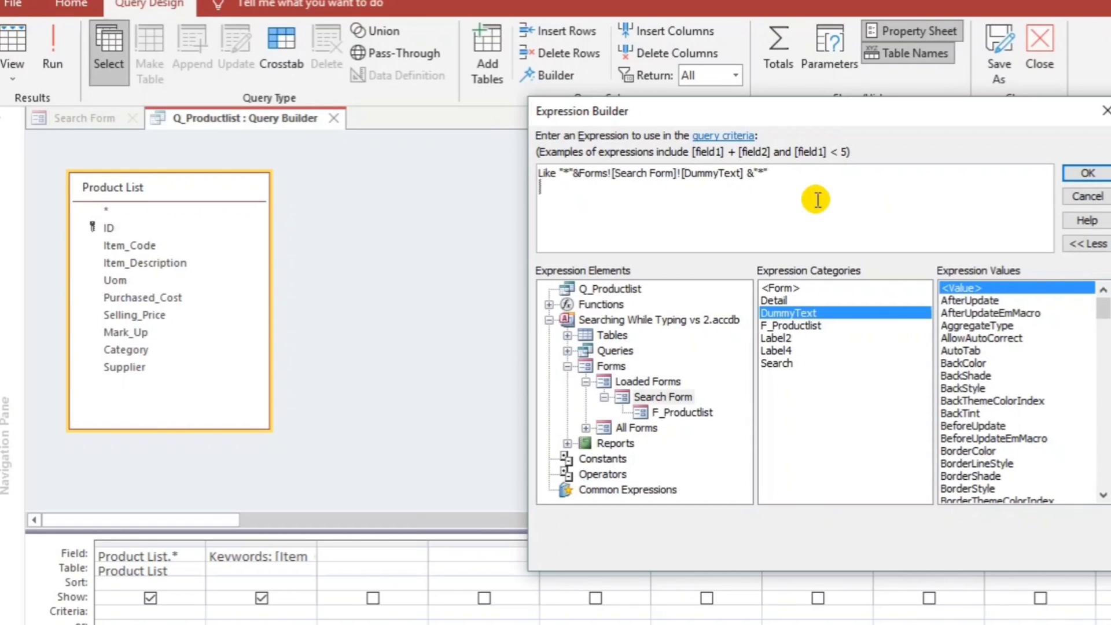
left_click(718, 223)
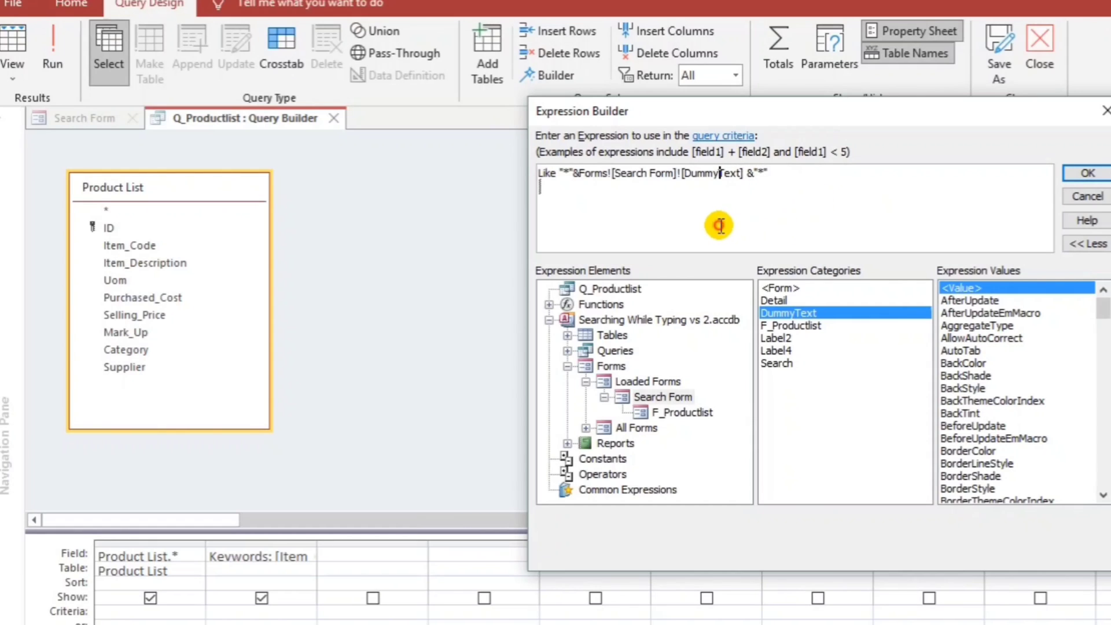
left_click(1085, 174)
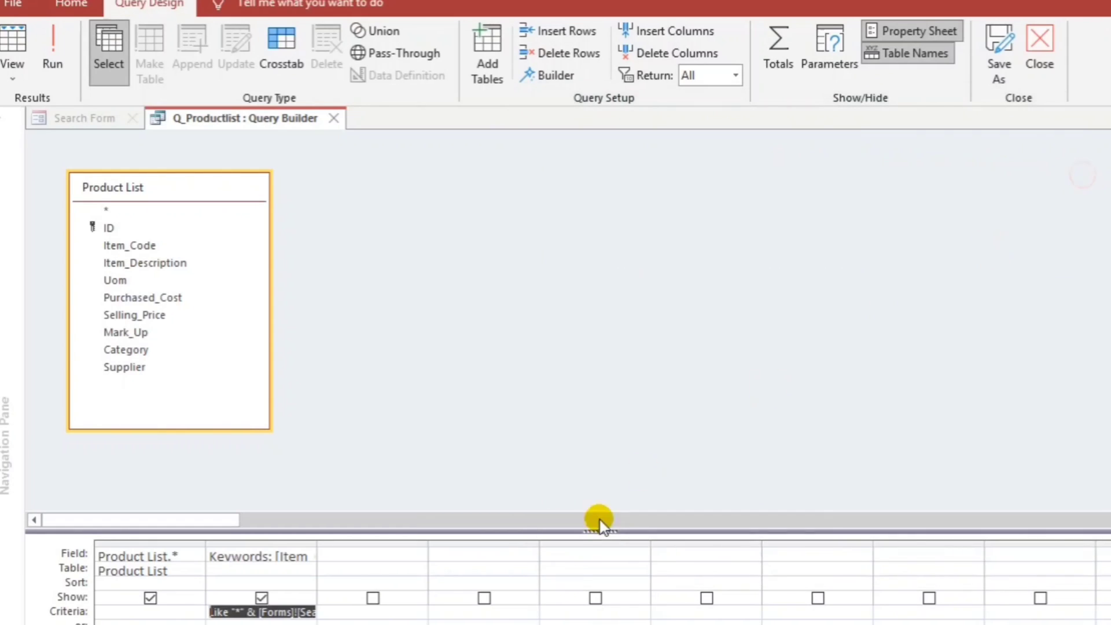
- Save the query changes and close Q_Productlist
left_click(333, 118)
left_click(684, 451)
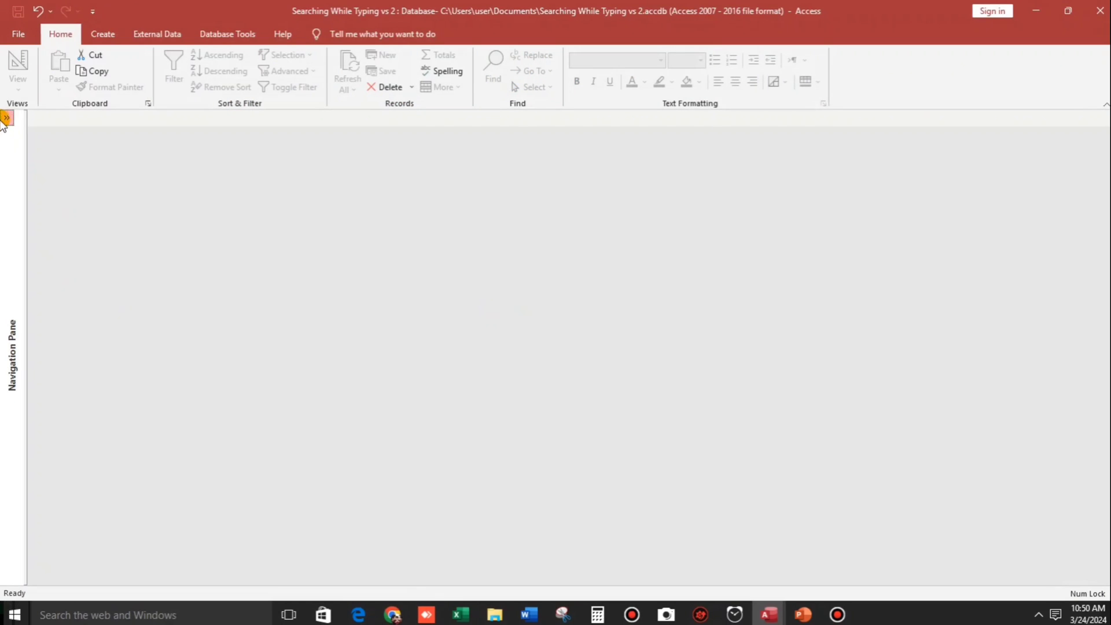
left_click(4, 116)
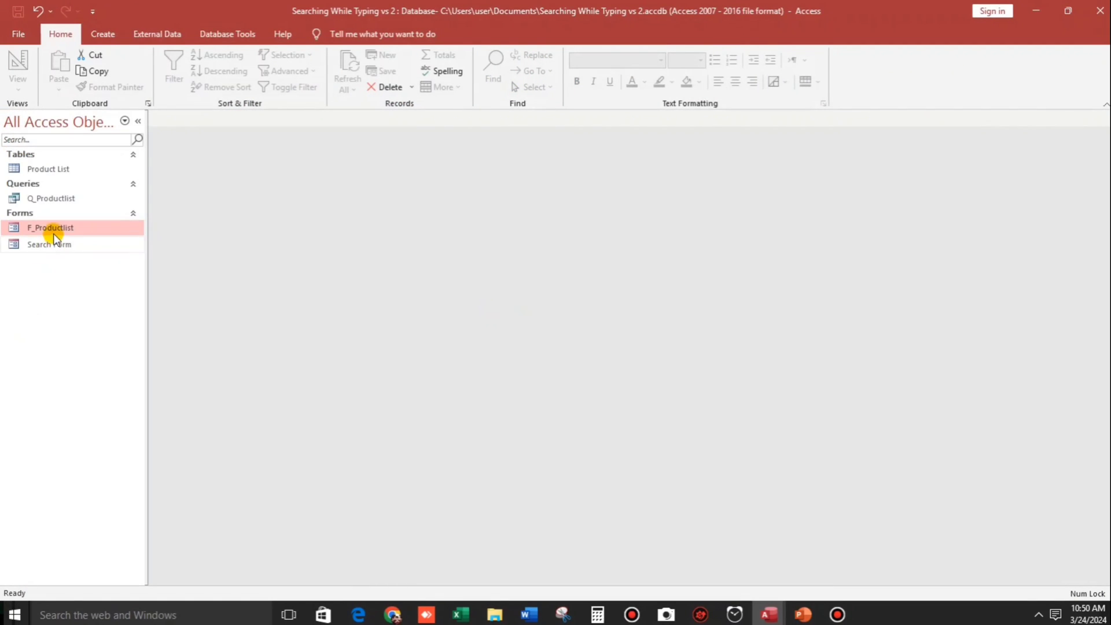
- Open Search Form, type syrup to test the Dummy box, then switch to Design View
double_click(53, 244)
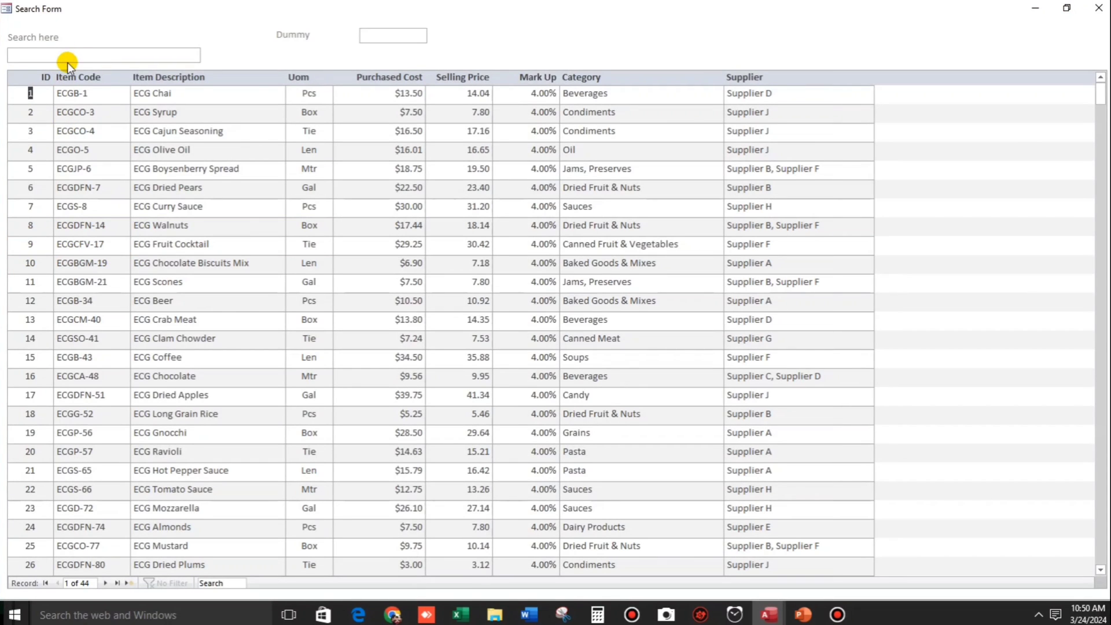
type("syrup")
key("Tab")
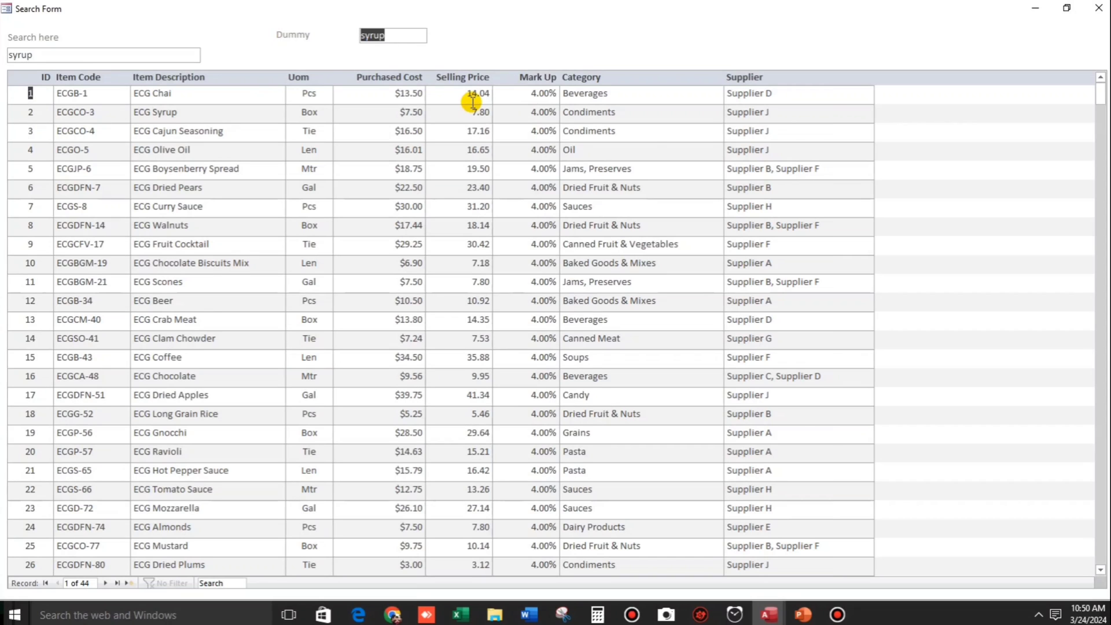
right_click(559, 57)
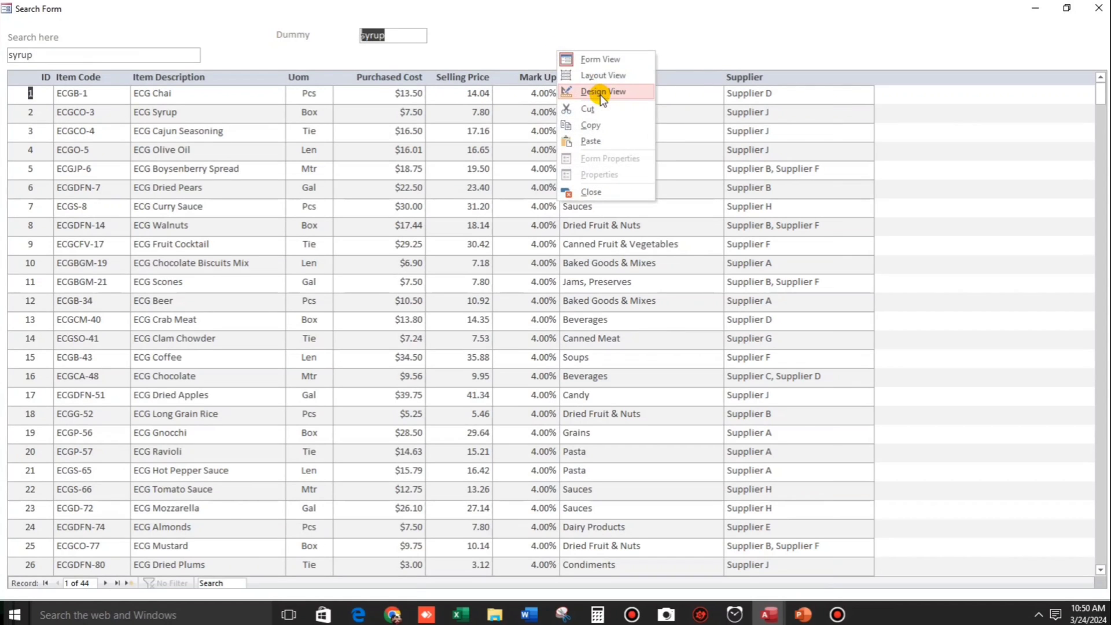
left_click(600, 93)
- Open the search box's On Change event code in the VBA editor
left_click(355, 193)
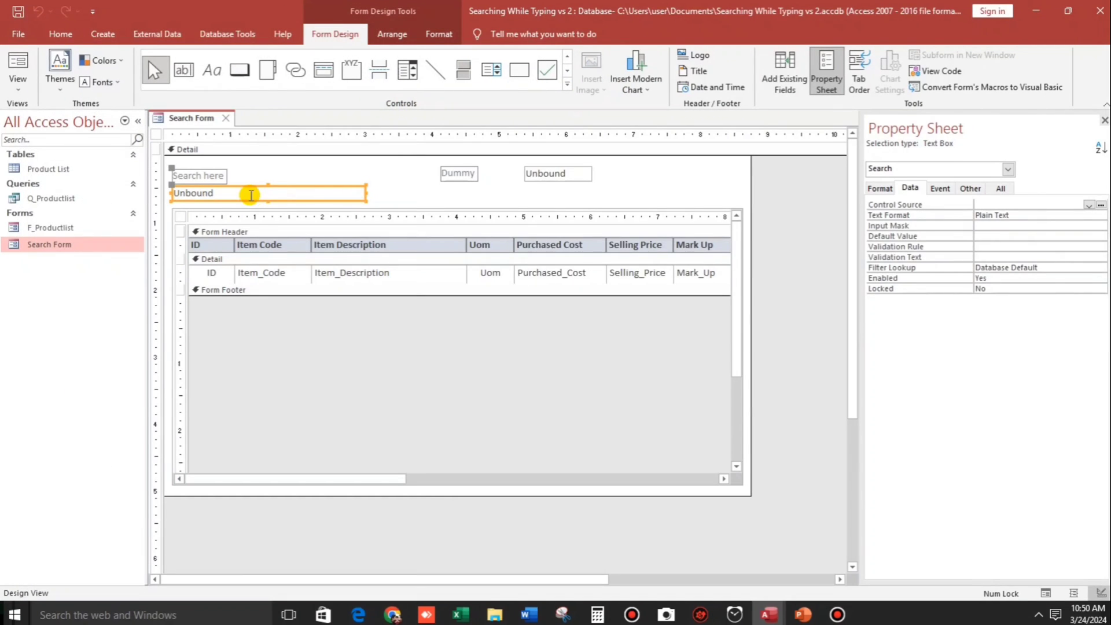
left_click(939, 188)
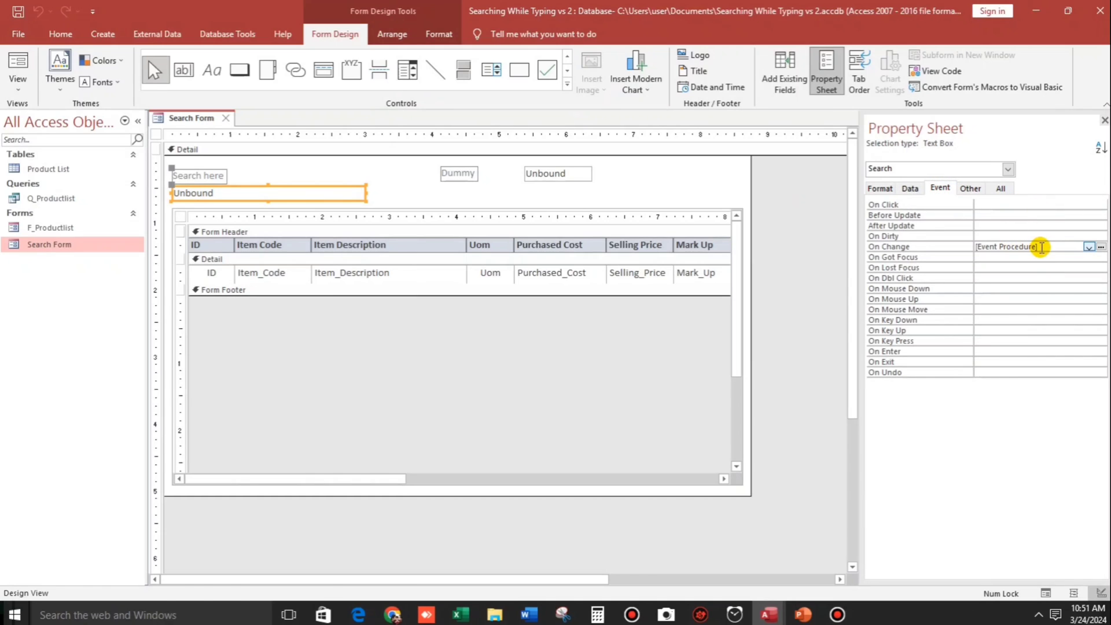
left_click(1041, 247)
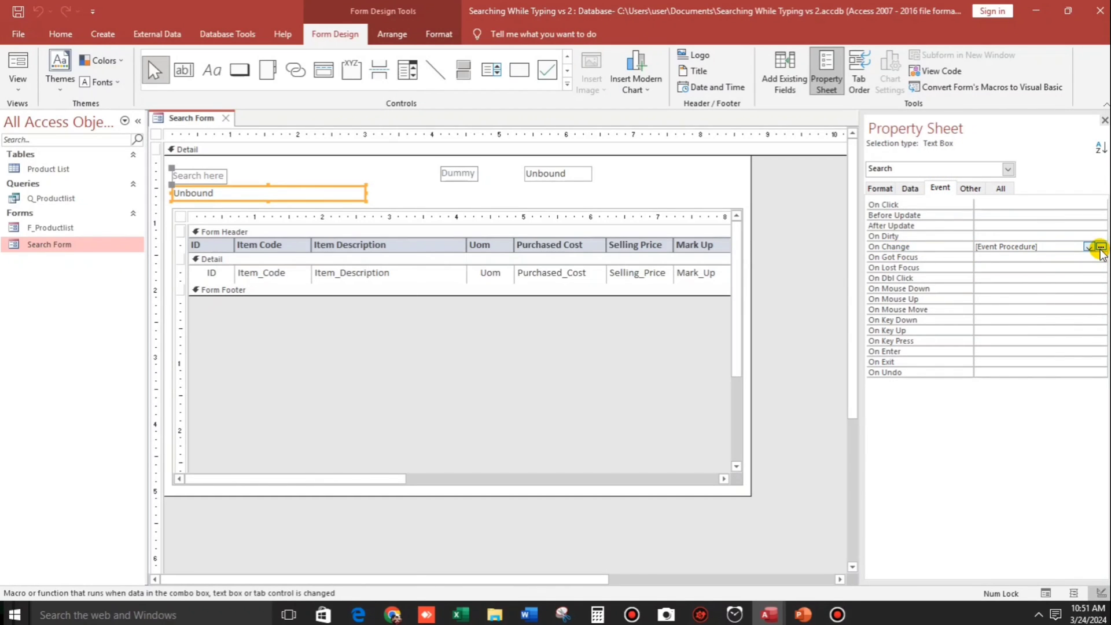
left_click(1099, 248)
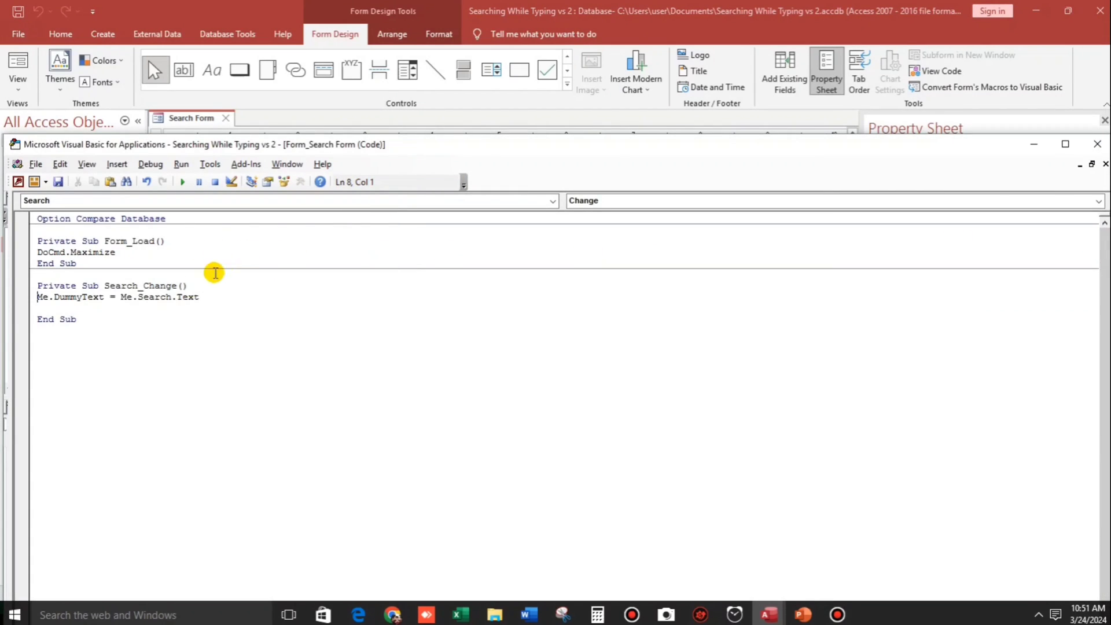
left_click(200, 296)
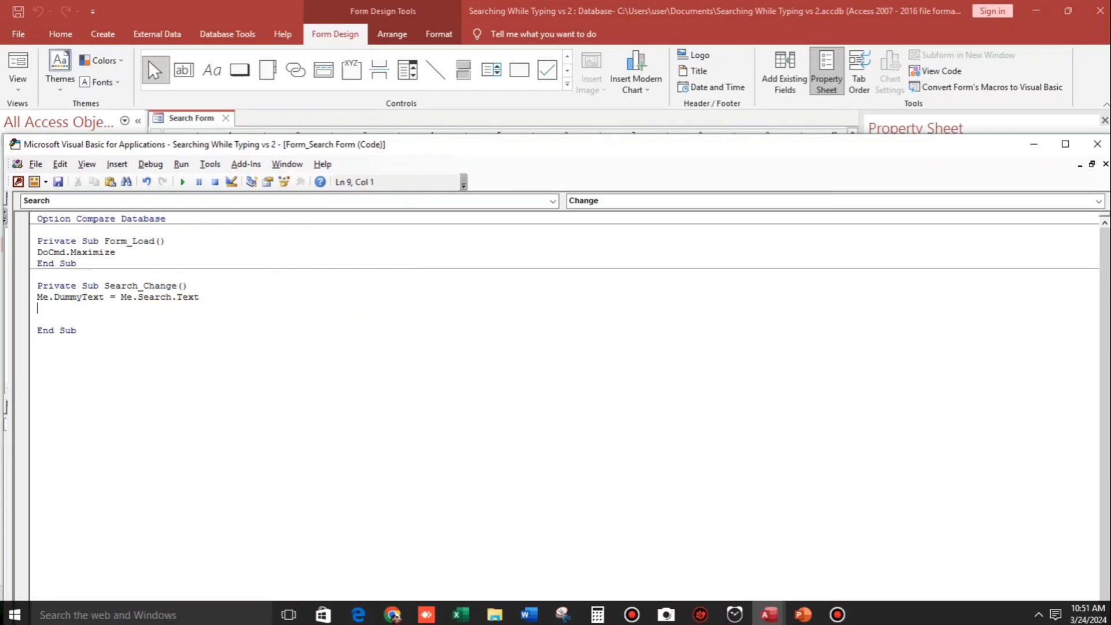
- Confirm the product subform's name is F_Productlist
key("alt+F11")
left_click(389, 211)
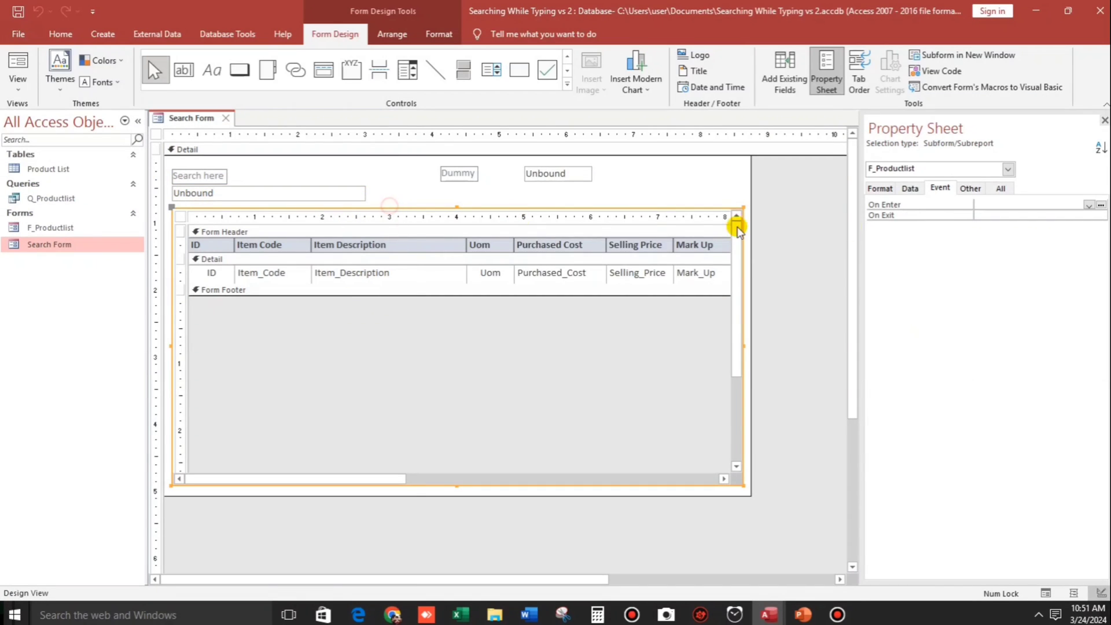
left_click(970, 188)
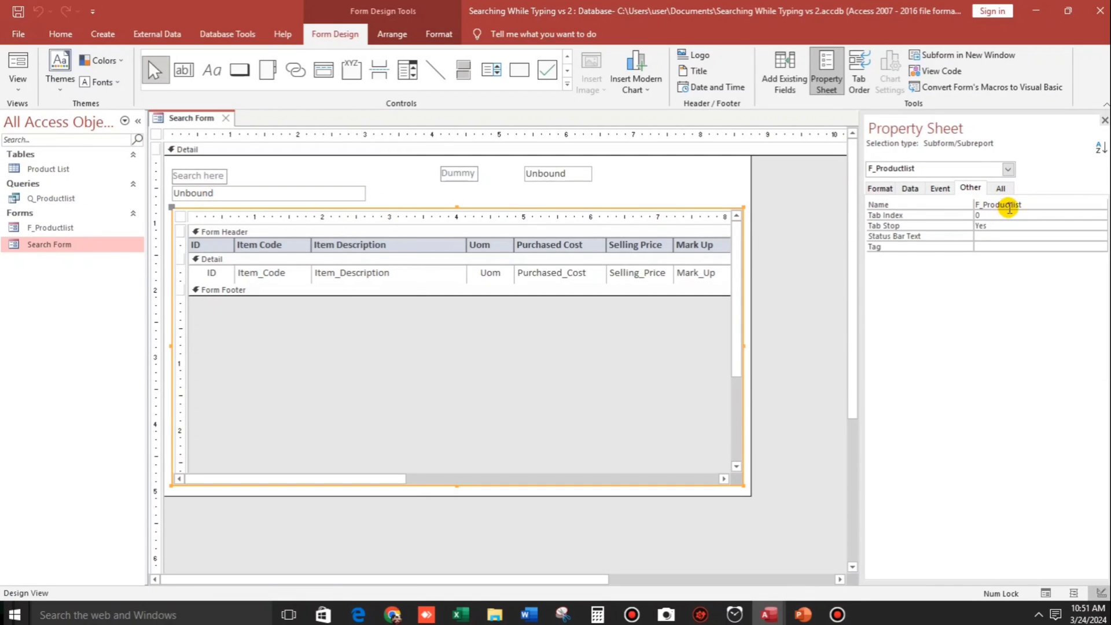
- Add Me.F_Productlist.Requery to the Search_Change procedure
key("alt+F11")
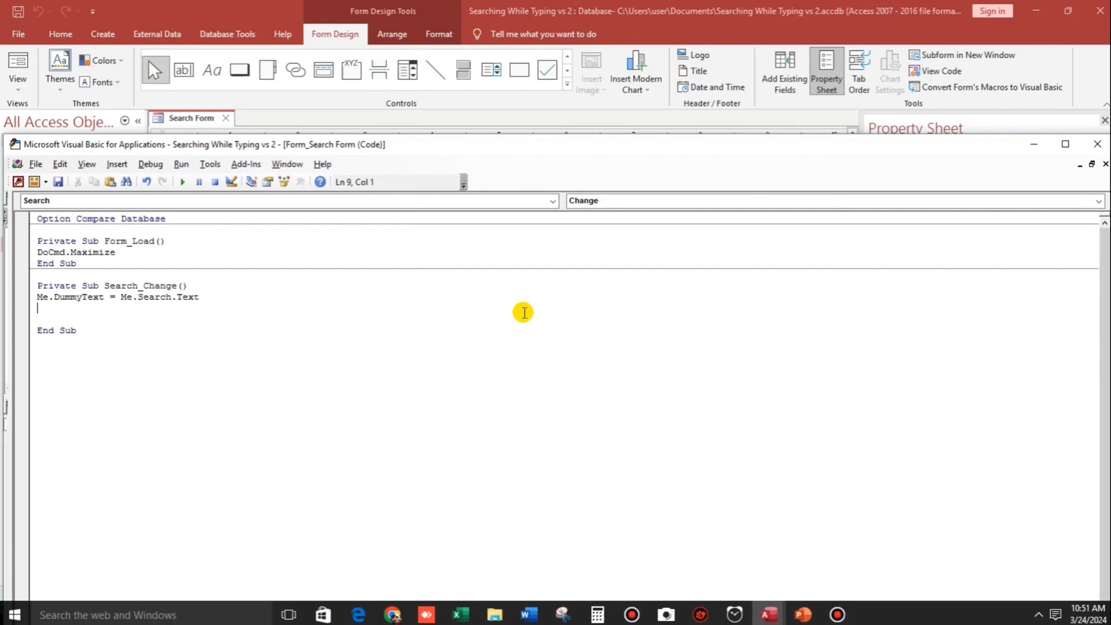
type("me.f")
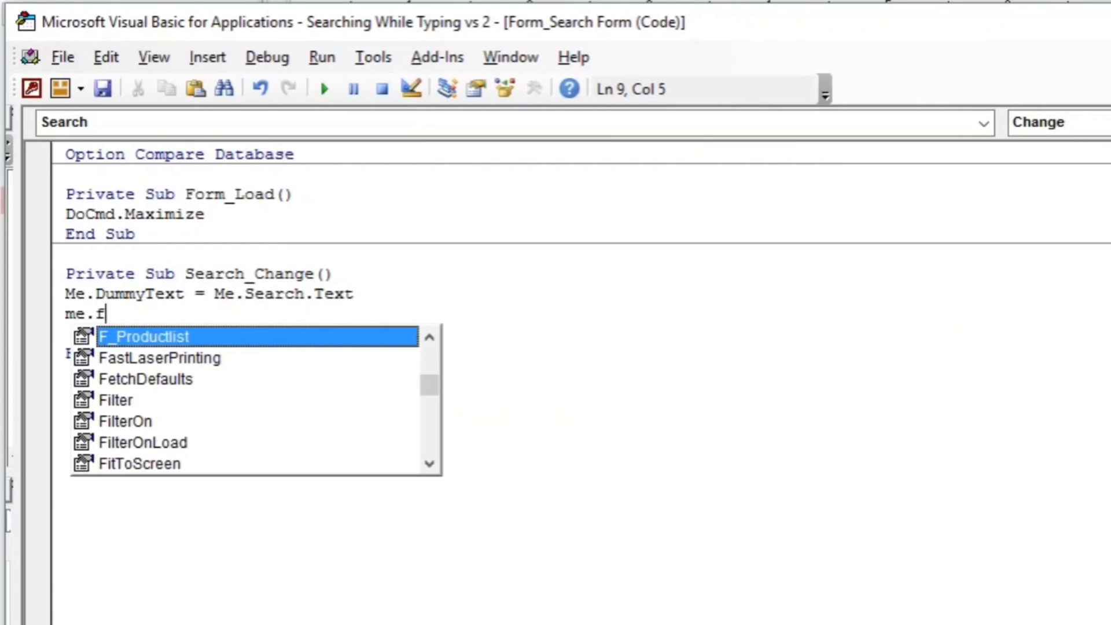
key("Tab")
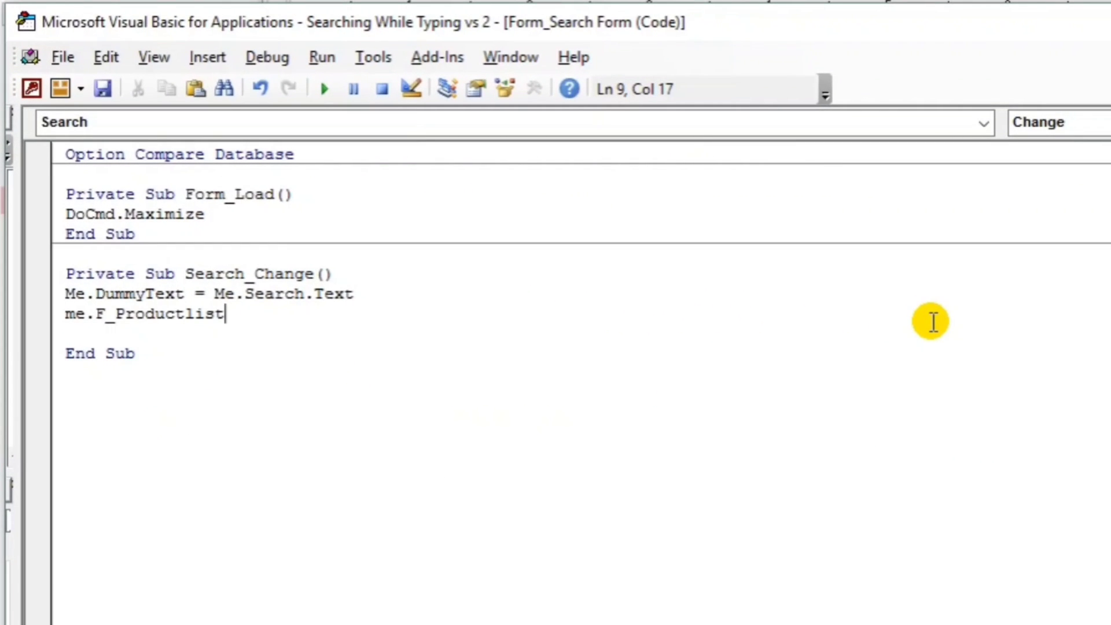
type(".re")
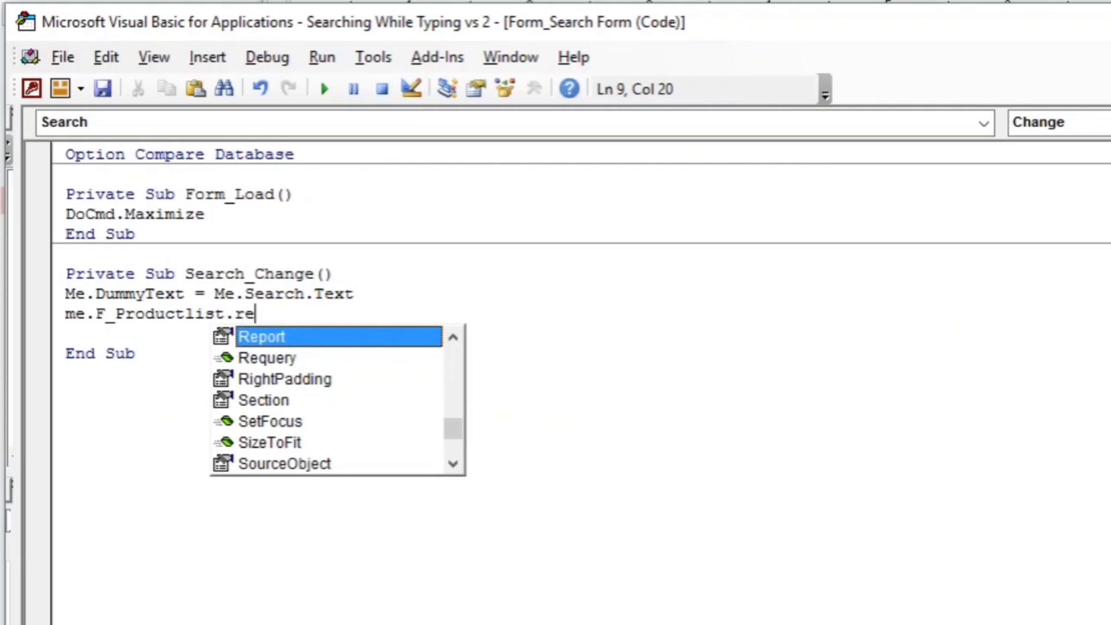
key("Down")
key("Tab")
left_click(741, 489)
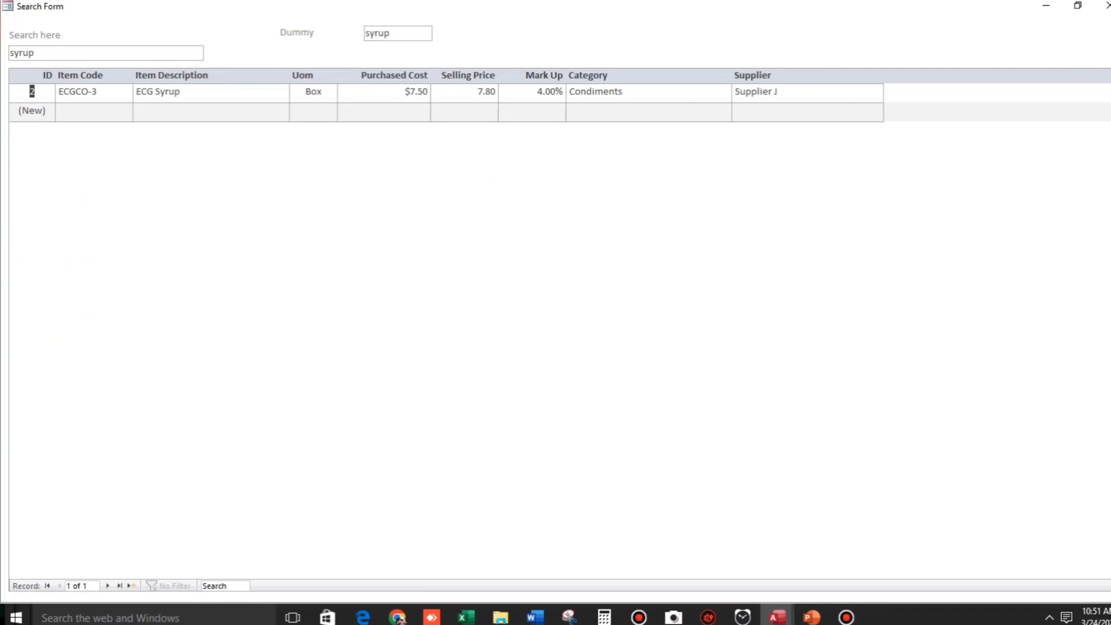
- Close and save the Search Form design, then reopen the form
left_click(1107, 7)
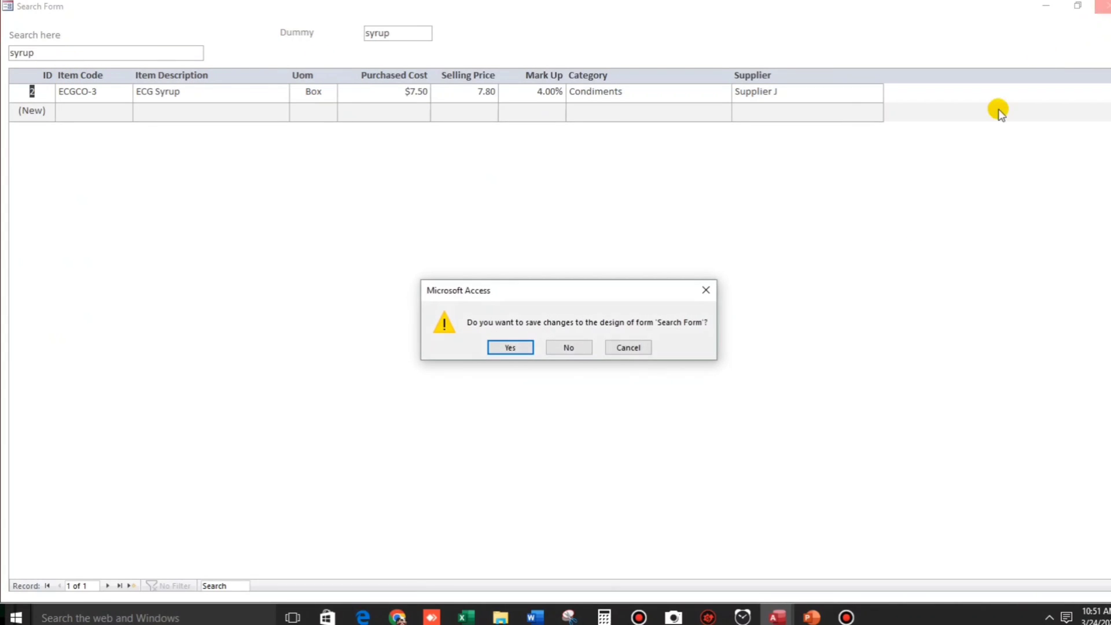
left_click(495, 344)
double_click(69, 247)
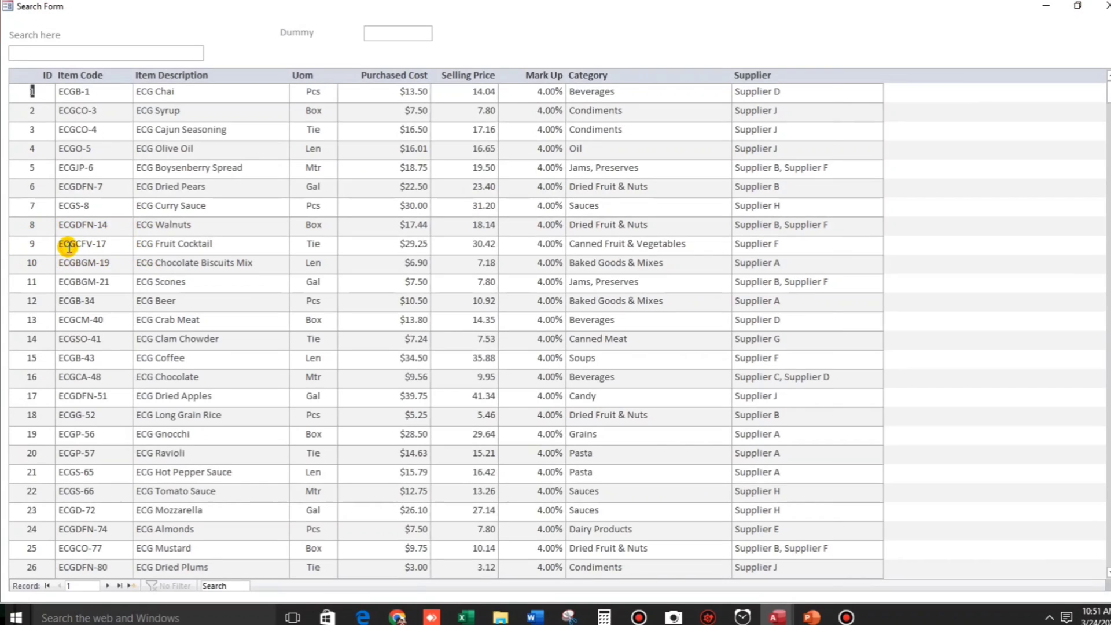
- Test live filtering by typing sy and bee in the search box
left_click(71, 54)
type("sy")
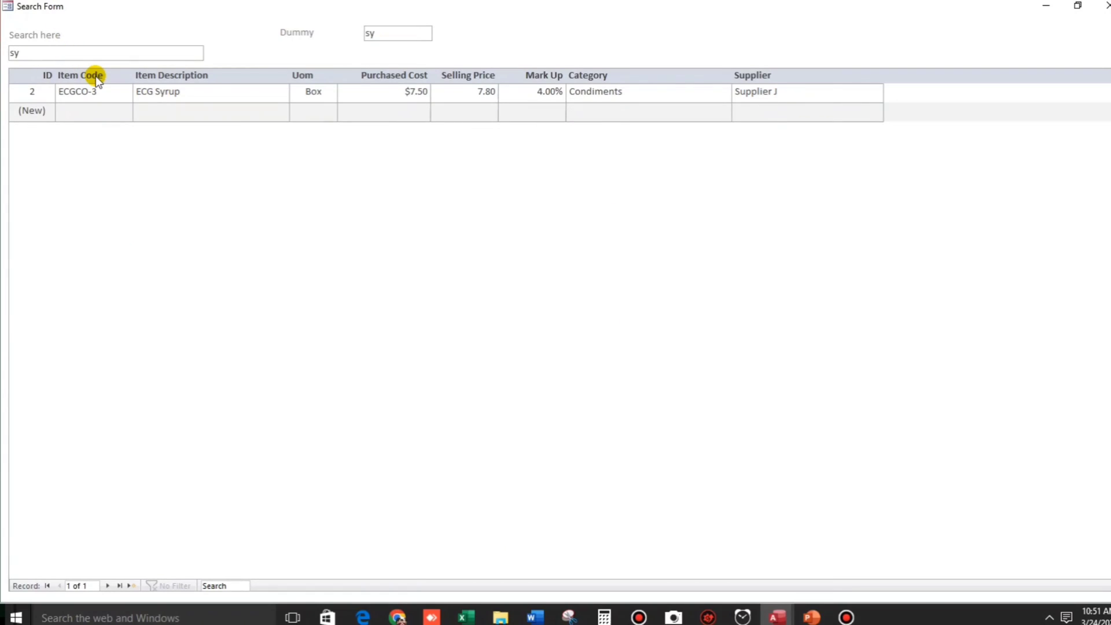
key("BackSpace")
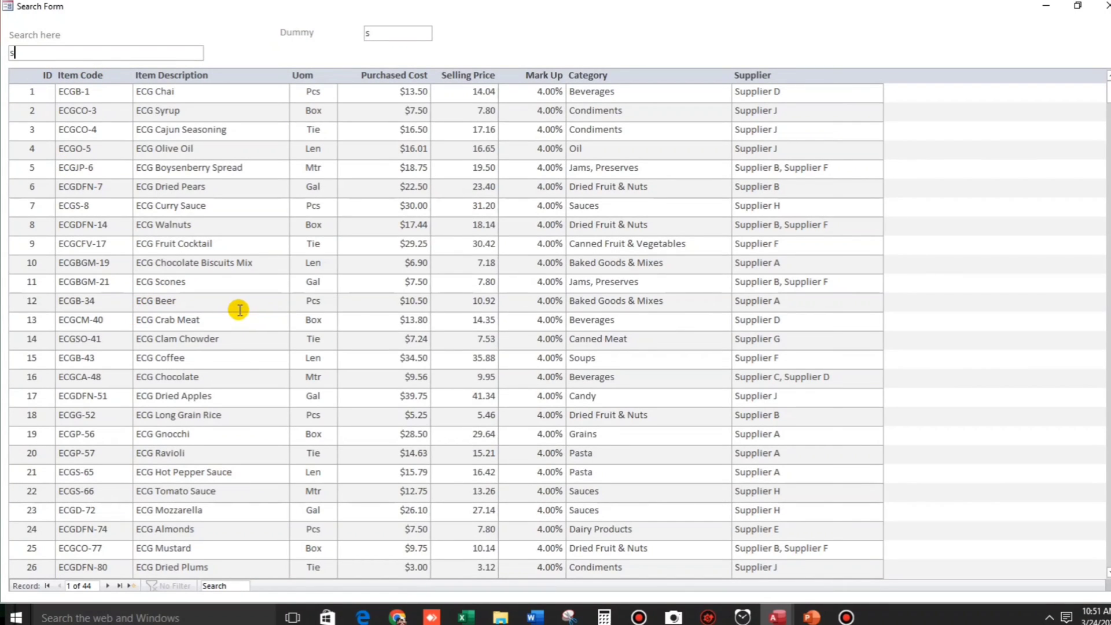
key("BackSpace")
type("bee")
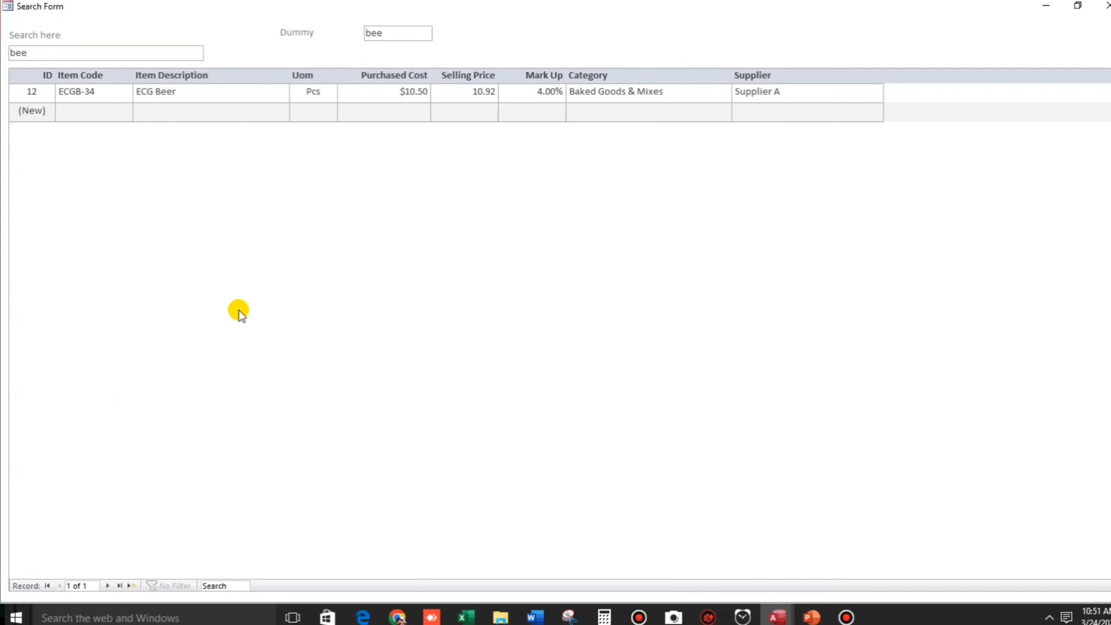
key("BackSpace")
key("BackSpace")
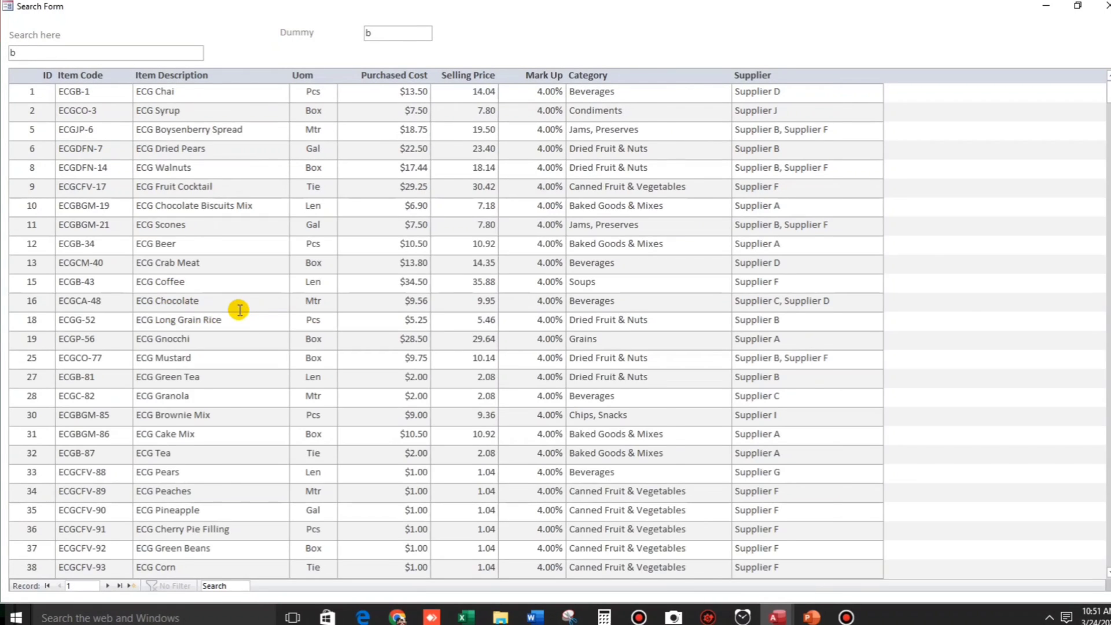
key("BackSpace")
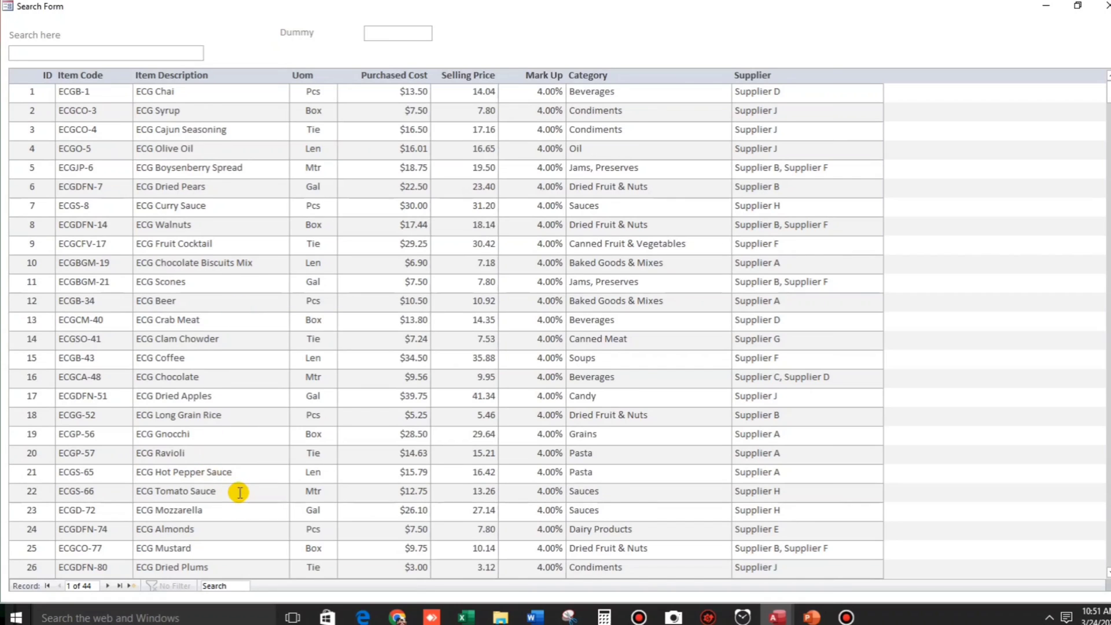
- Paste Supplier A into the search box to narrow the product list
scroll(238, 488, "down", 2)
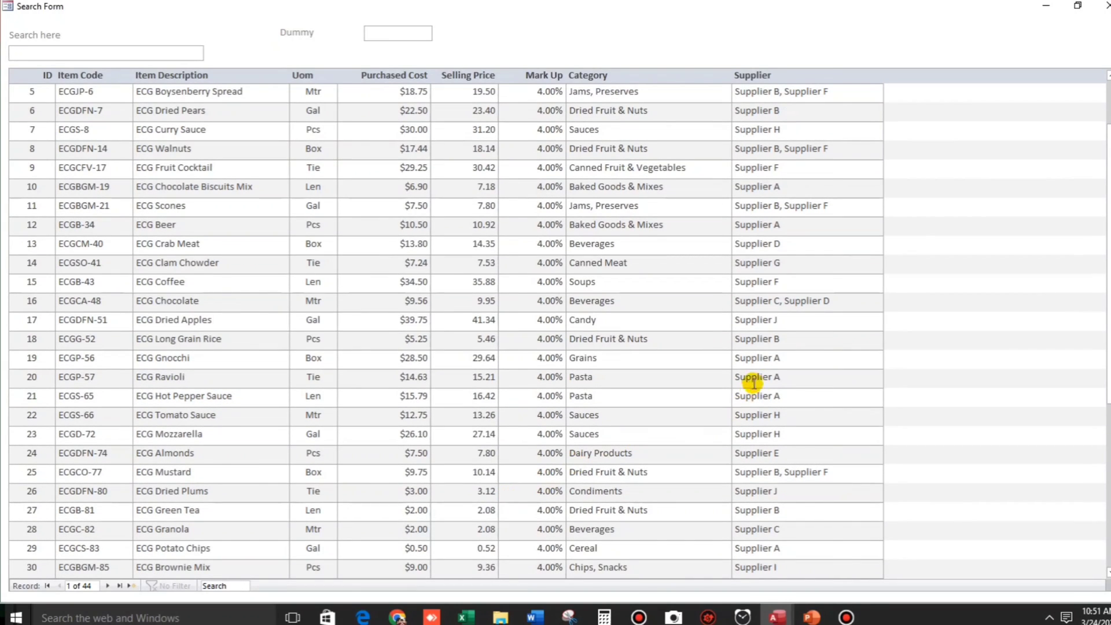
left_click(782, 377)
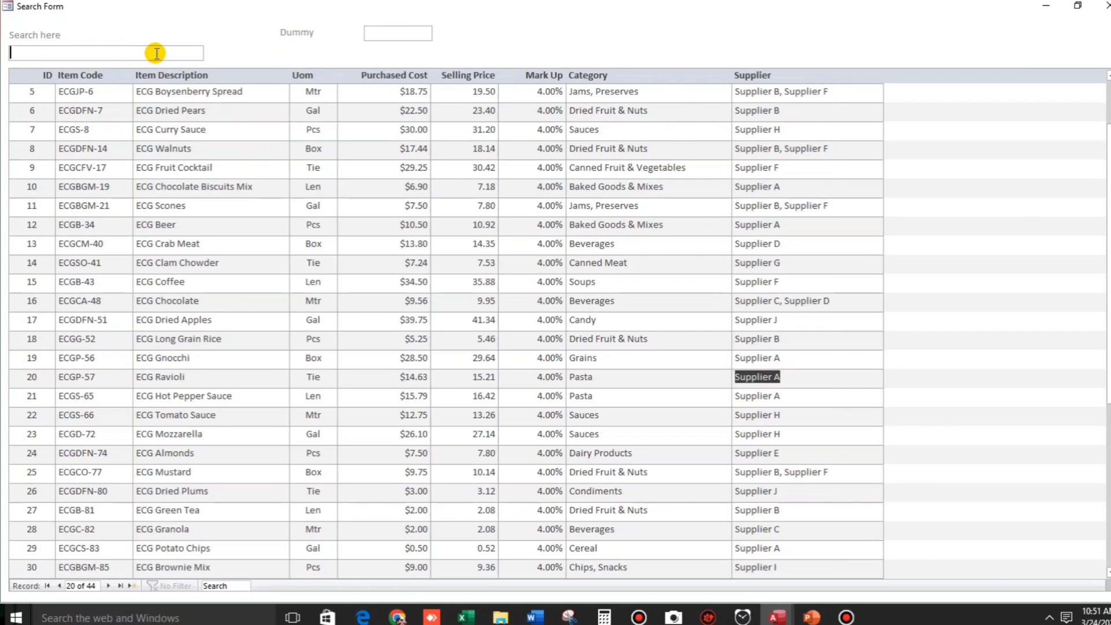
type("Supplier A")
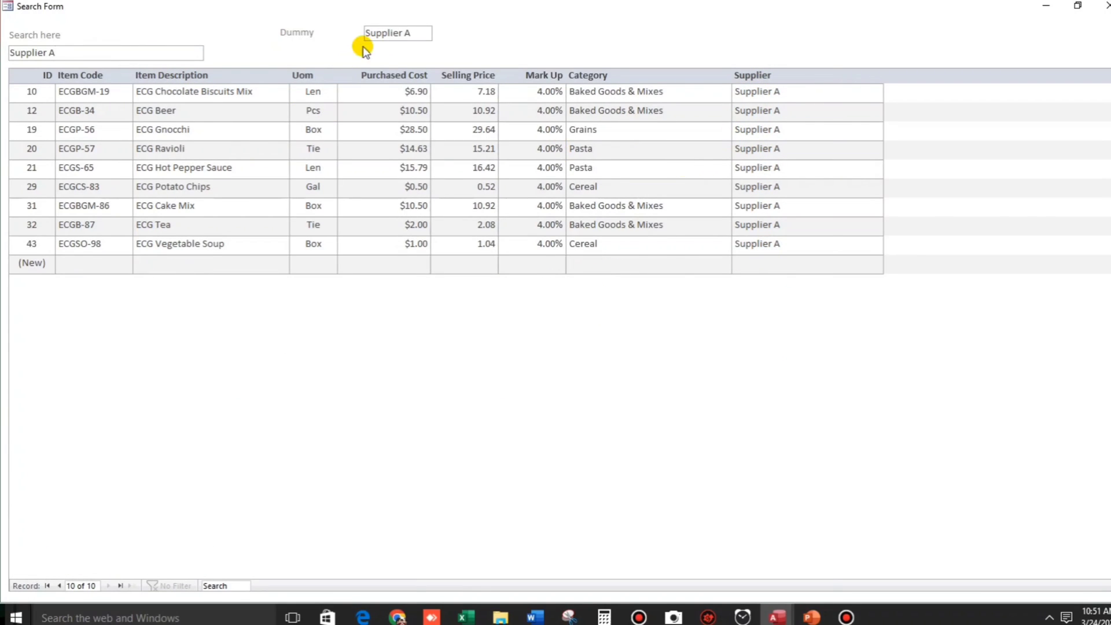
right_click(465, 41)
- In Design view, add a button beside the search box captioned Clear and narrow it
left_click(507, 86)
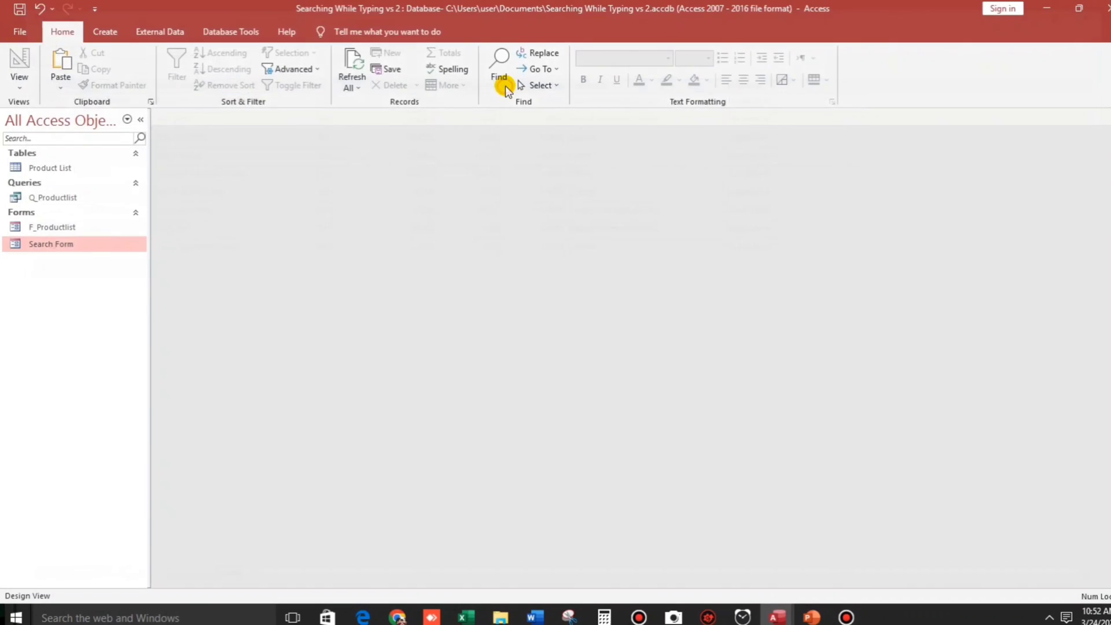
left_click(243, 68)
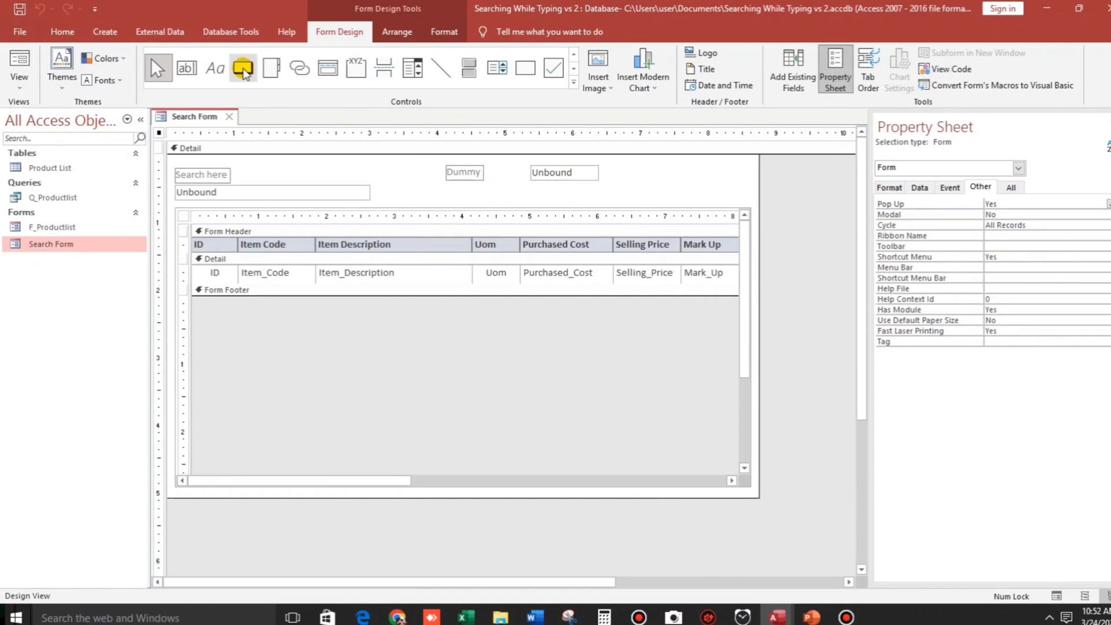
left_click_drag(372, 181, 441, 200)
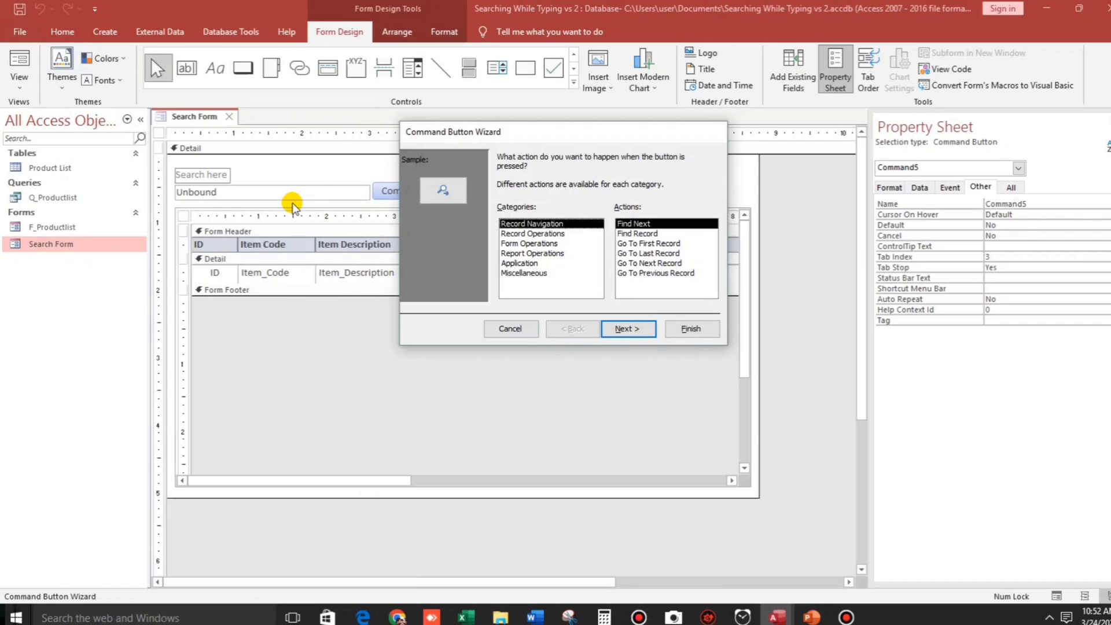
left_click(492, 328)
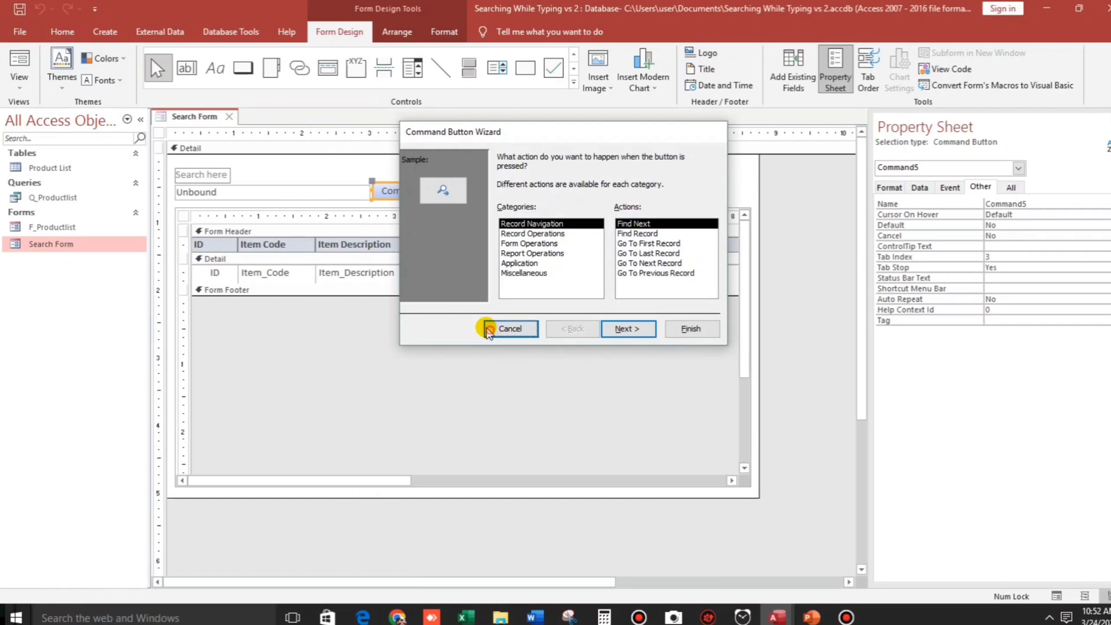
left_click_drag(434, 191, 320, 186)
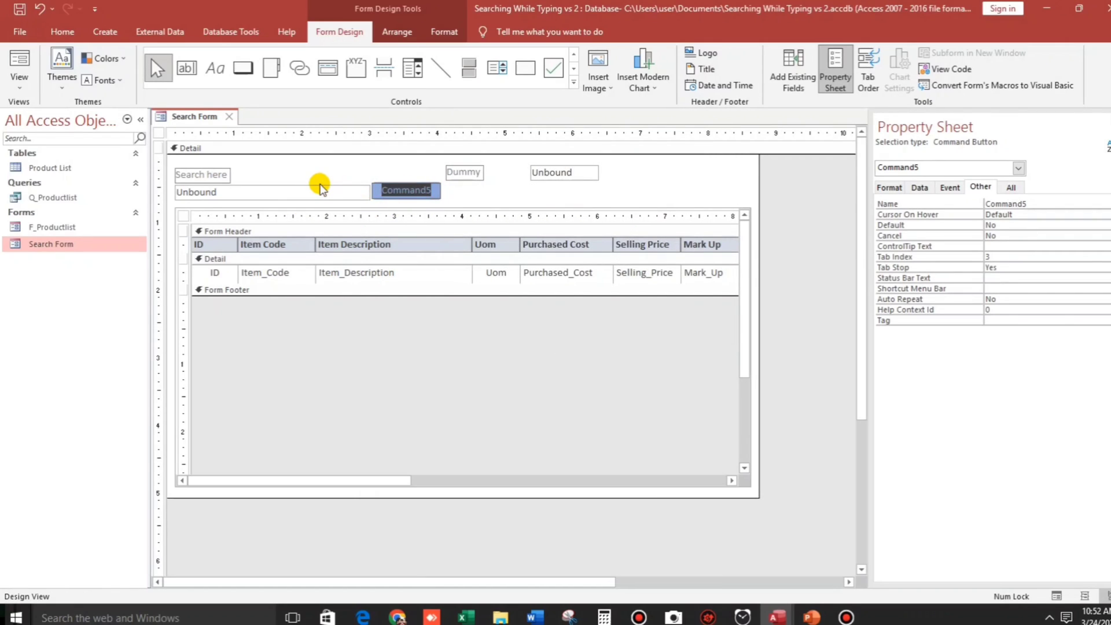
type("C")
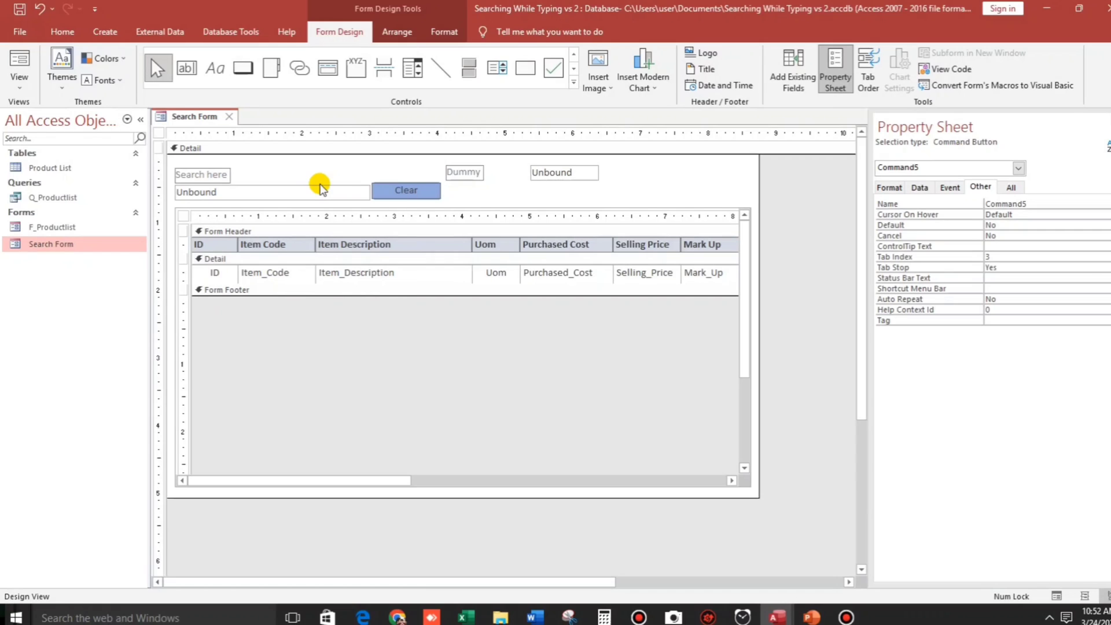
type("lear")
left_click(440, 190)
left_click_drag(440, 190, 408, 190)
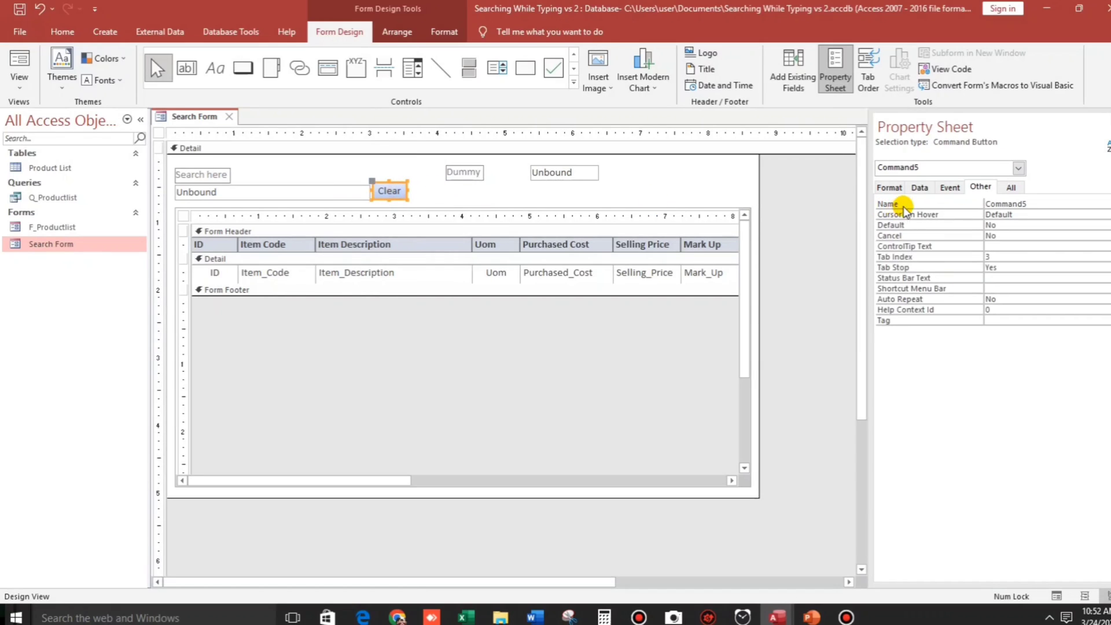
- Create the Clear button's On Click procedure with the Code Builder
left_click(948, 186)
left_click(1104, 203)
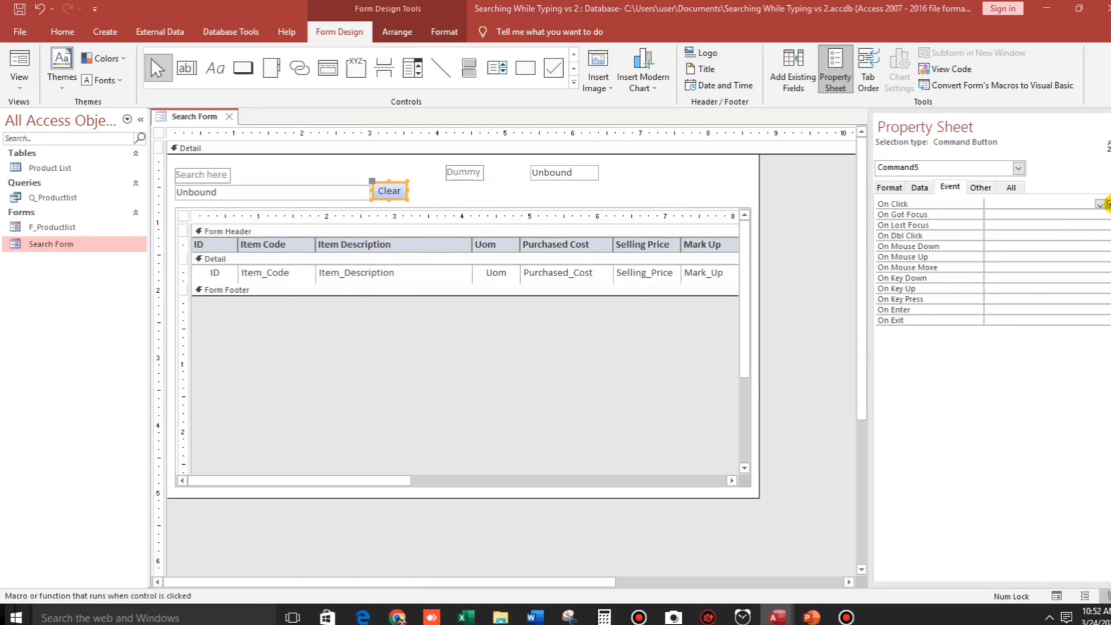
left_click(512, 181)
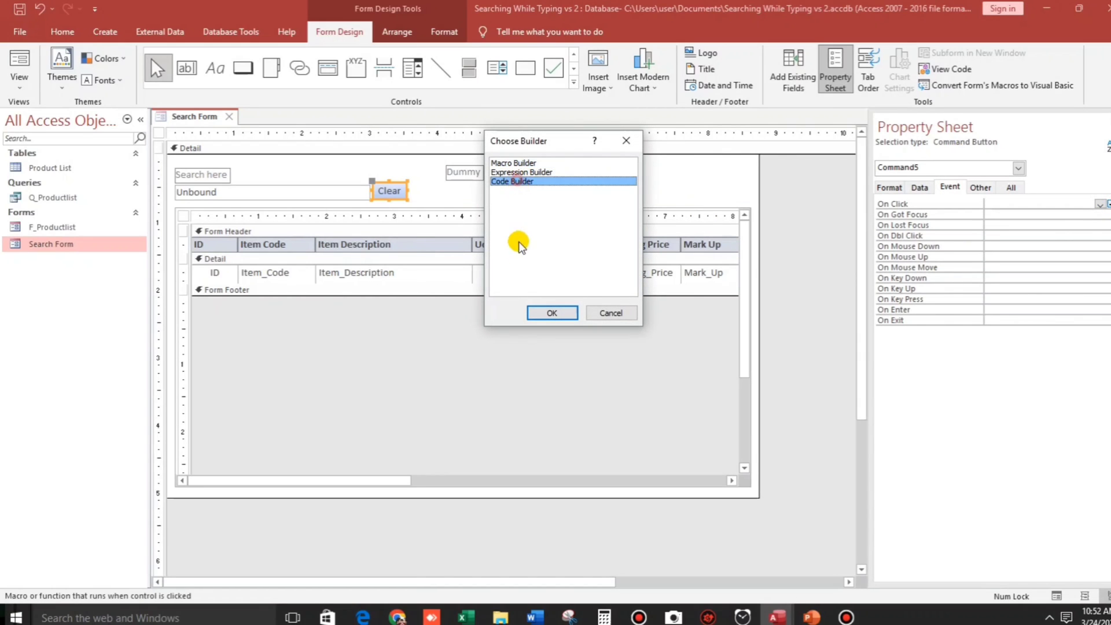
left_click(545, 311)
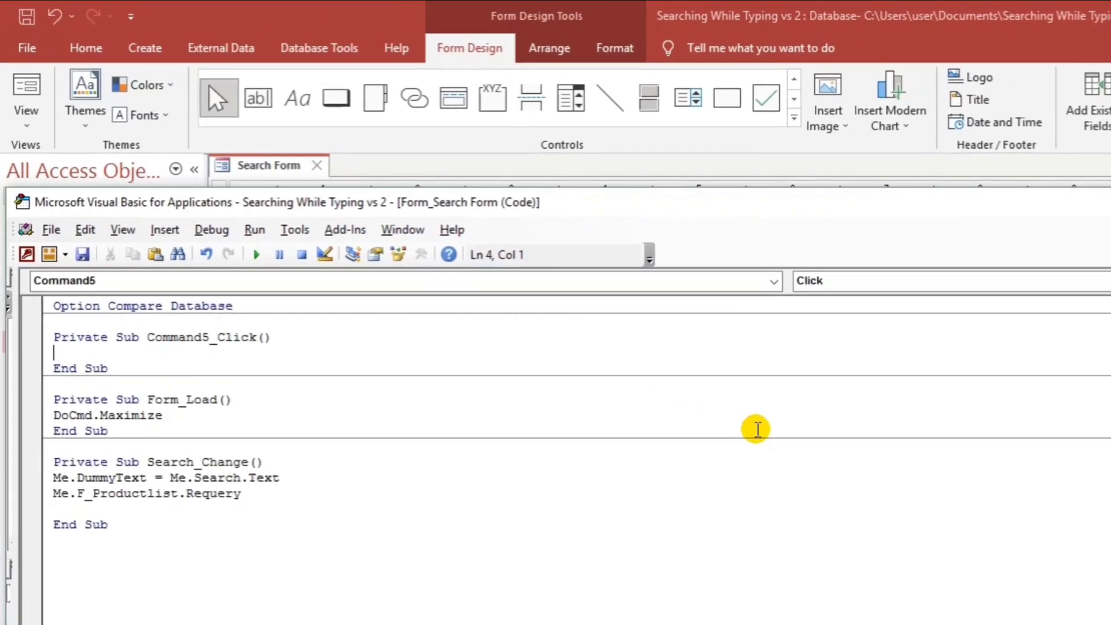
- Write Me.Search = "" and Me.DummyText = "" in Command5_Click
type("me.se")
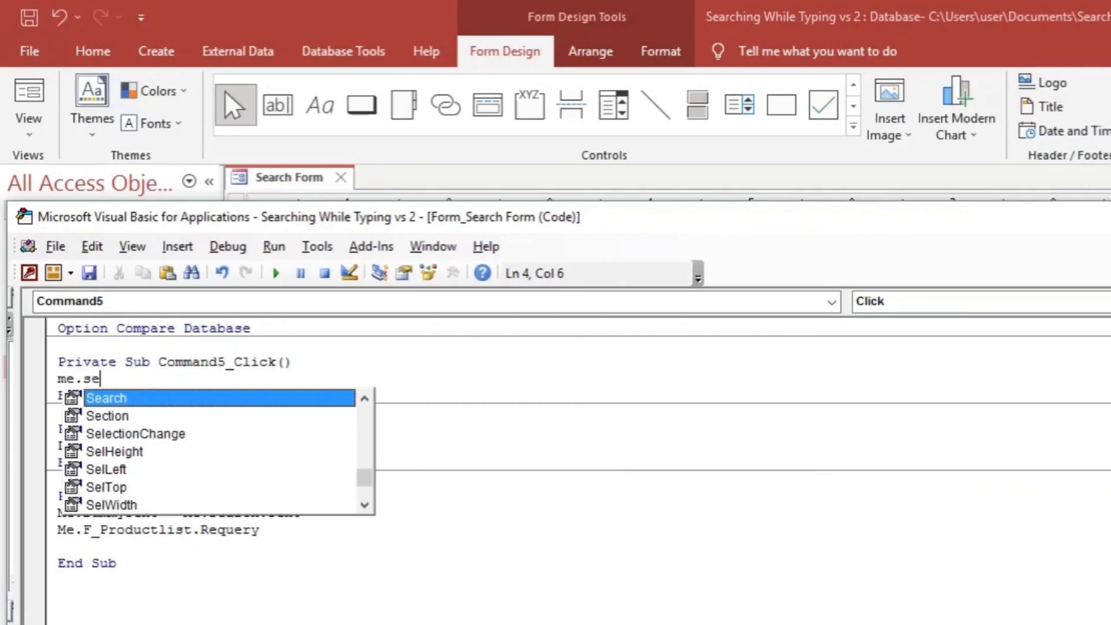
key("Tab")
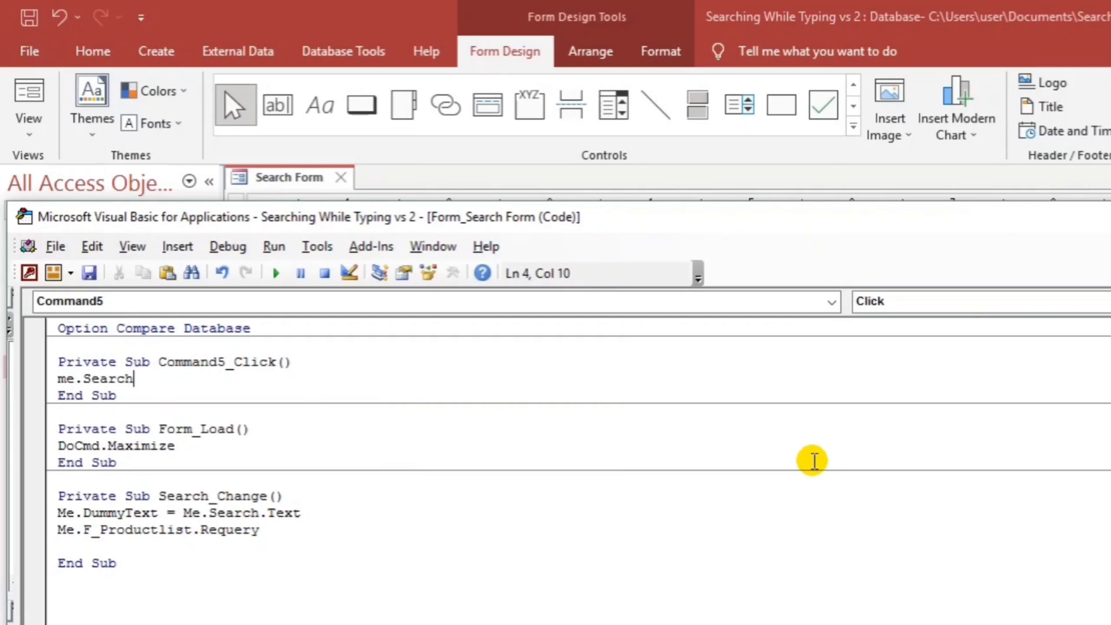
type("= ")
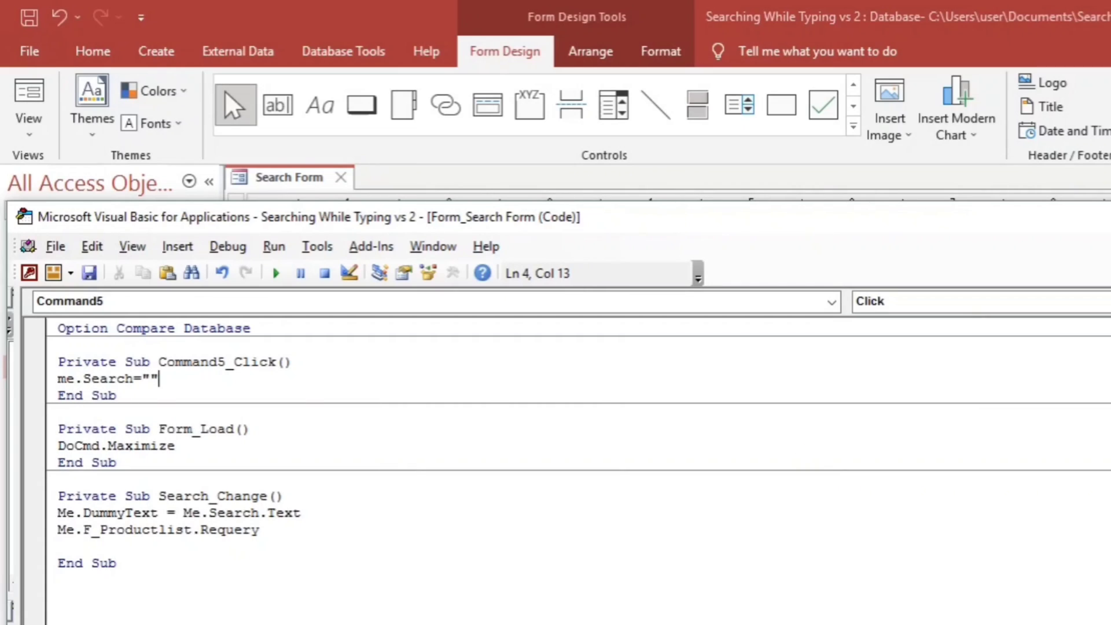
type("\"\"")
key("Return")
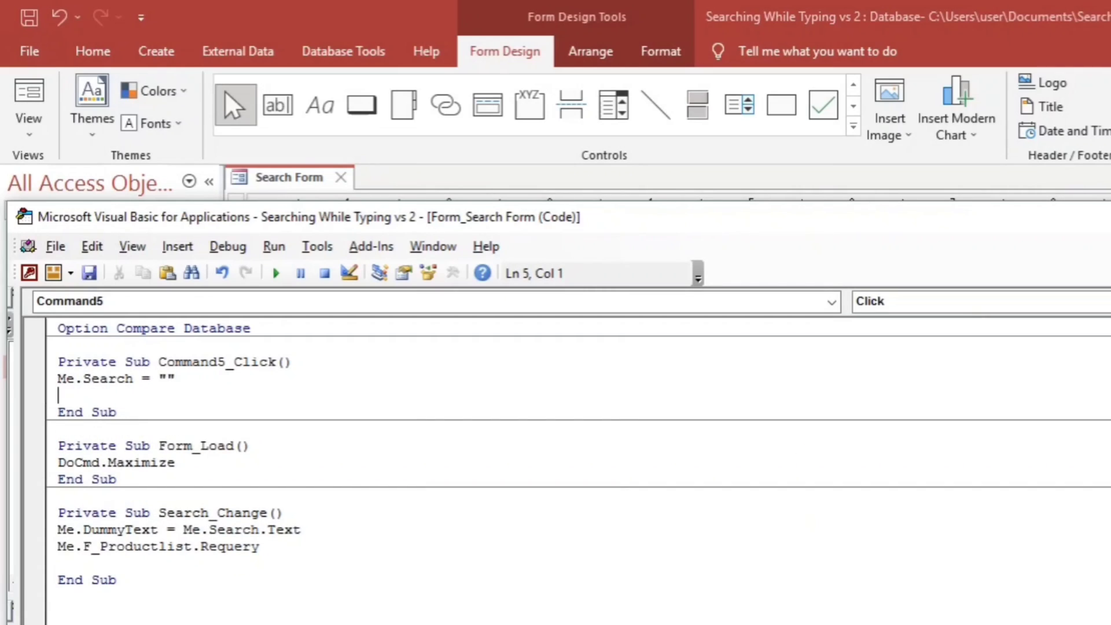
type("me.dum")
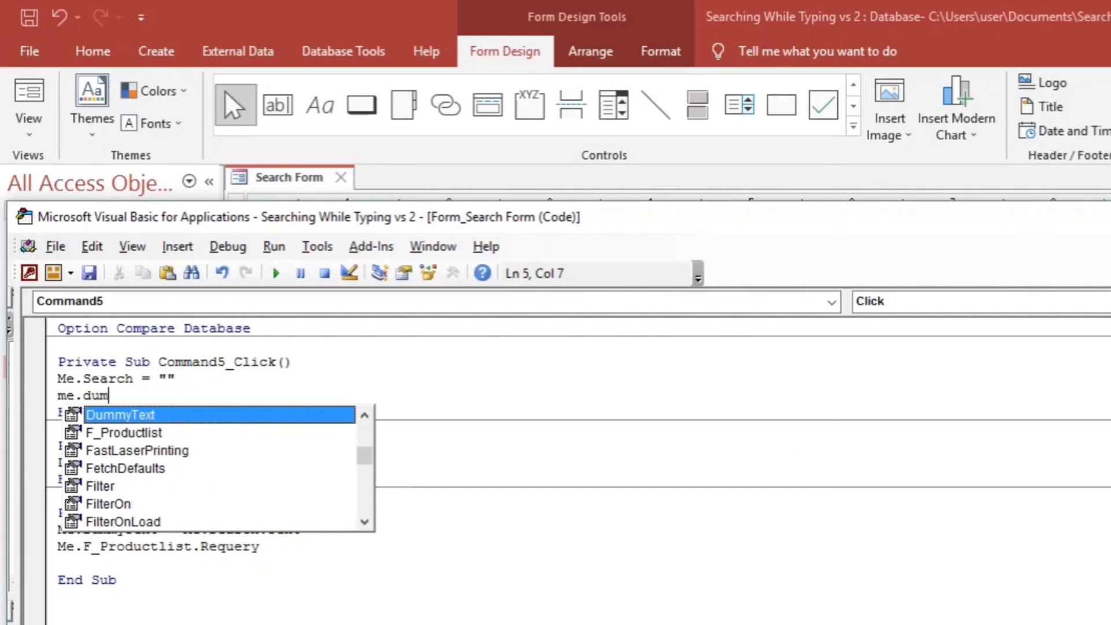
key("Tab")
type("= ")
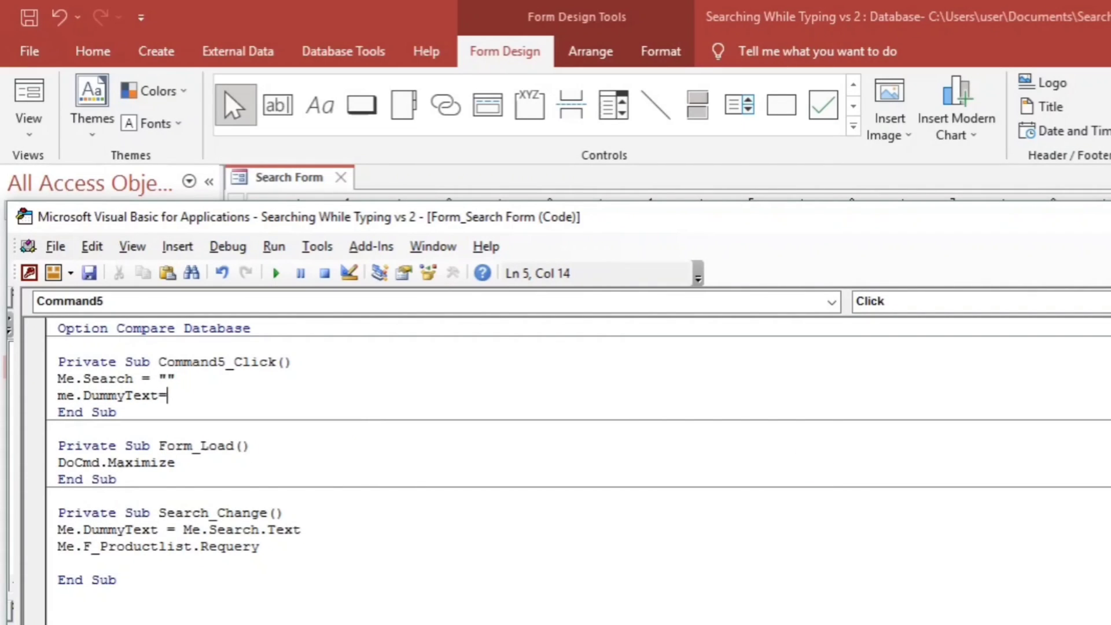
type("\"\"")
key("Return")
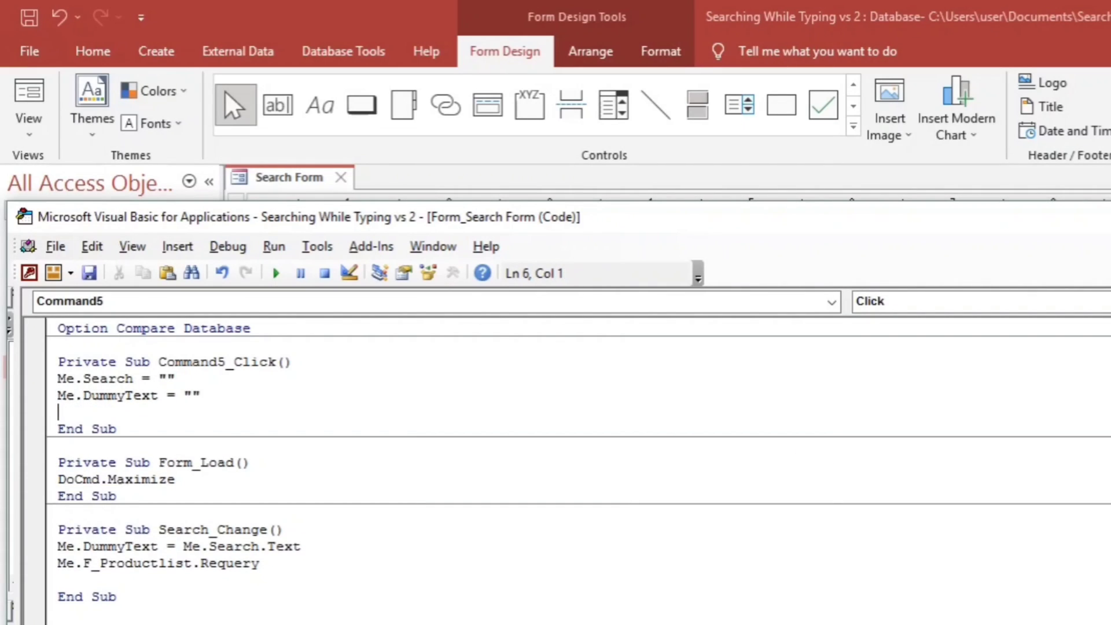
- Add Me.F_Productlist.Requery as the procedure's final line
type("me.")
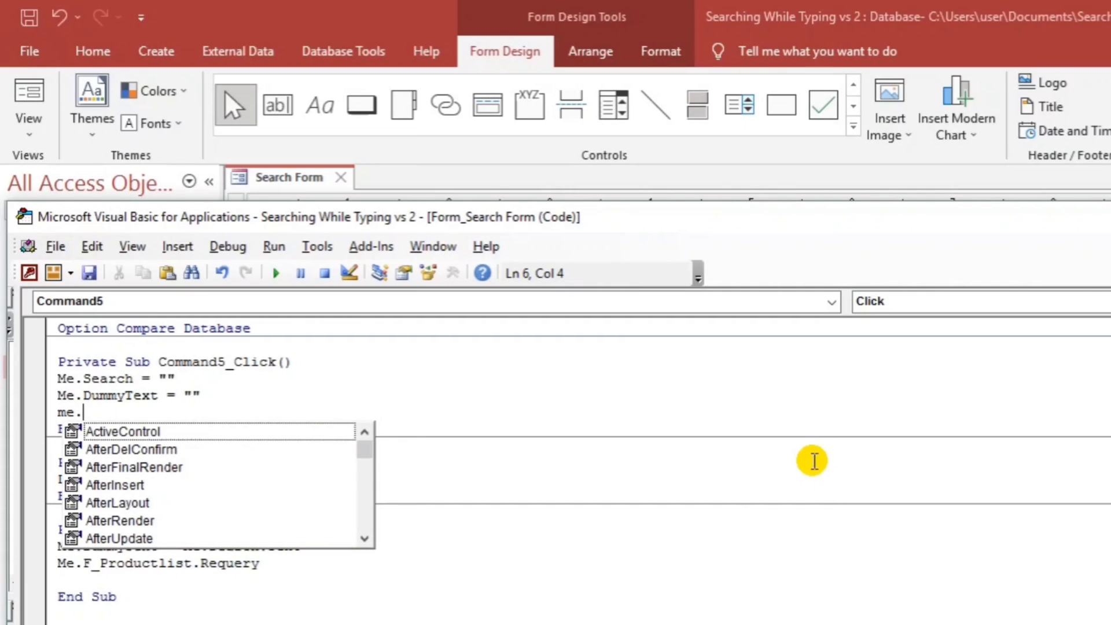
type("f")
key("Tab")
type(".re")
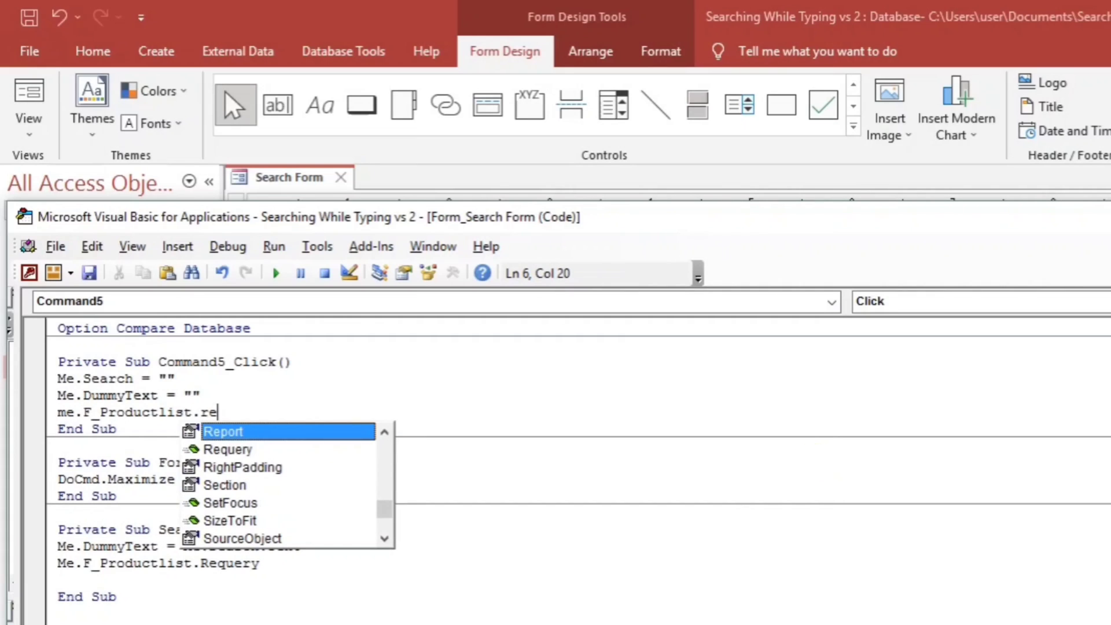
type("q")
key("Escape")
key("ctrl+space")
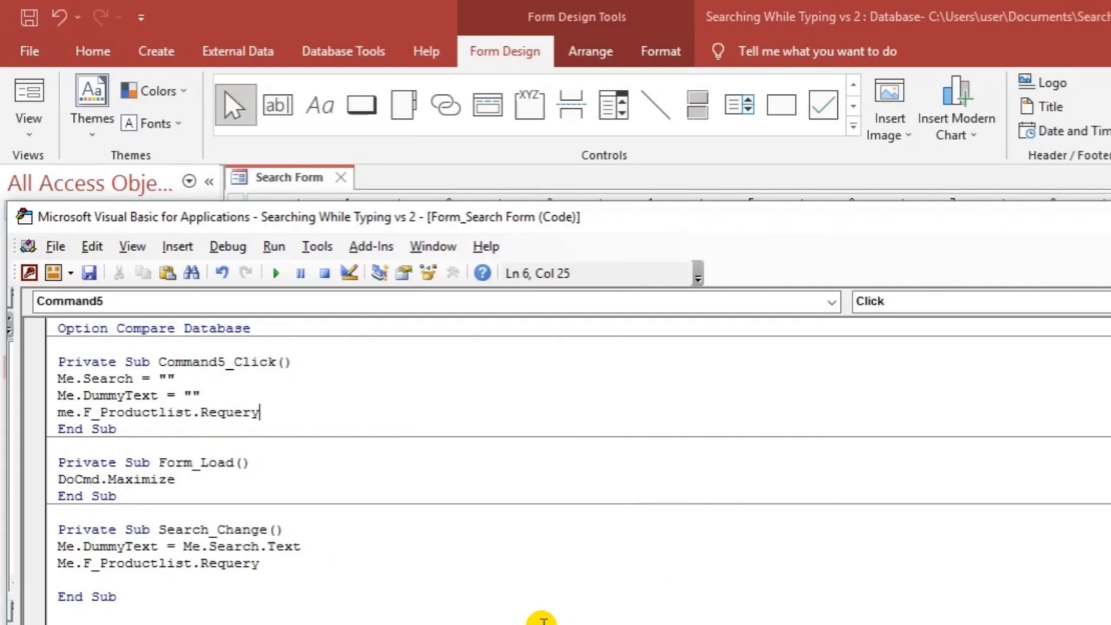
left_click(538, 617)
- Switch Search Form to Form view and test the Clear button
key("alt+F11")
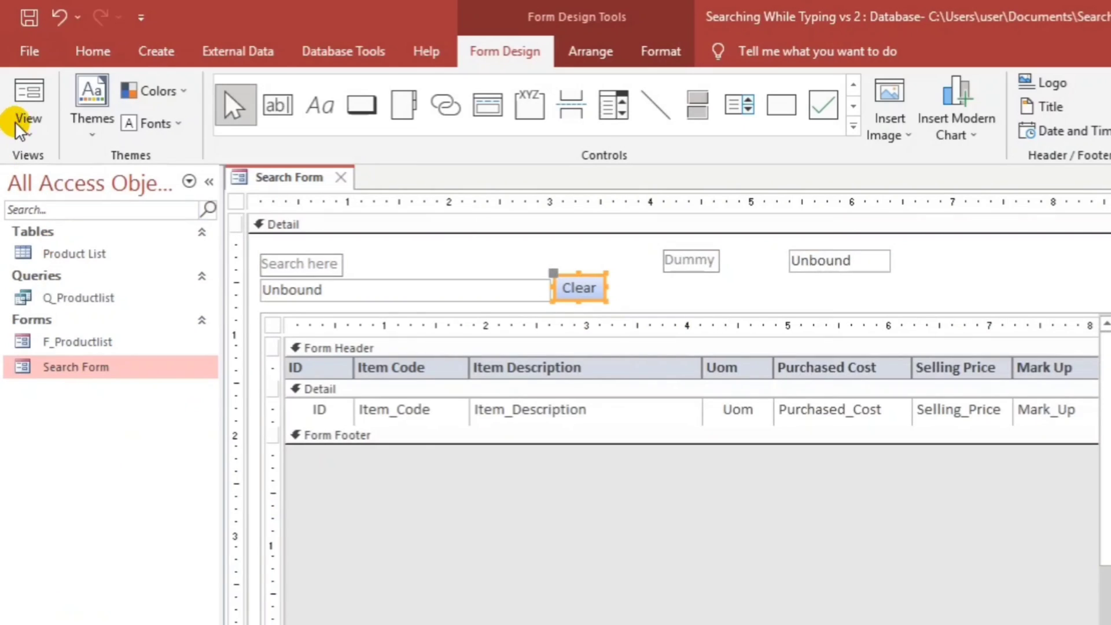
left_click(29, 100)
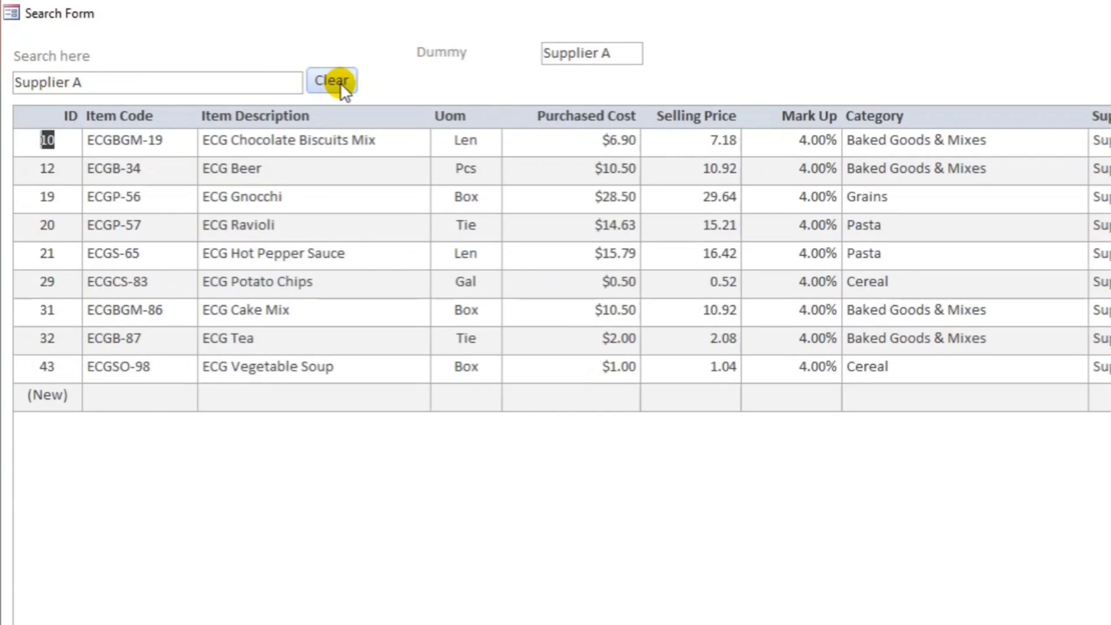
left_click(340, 84)
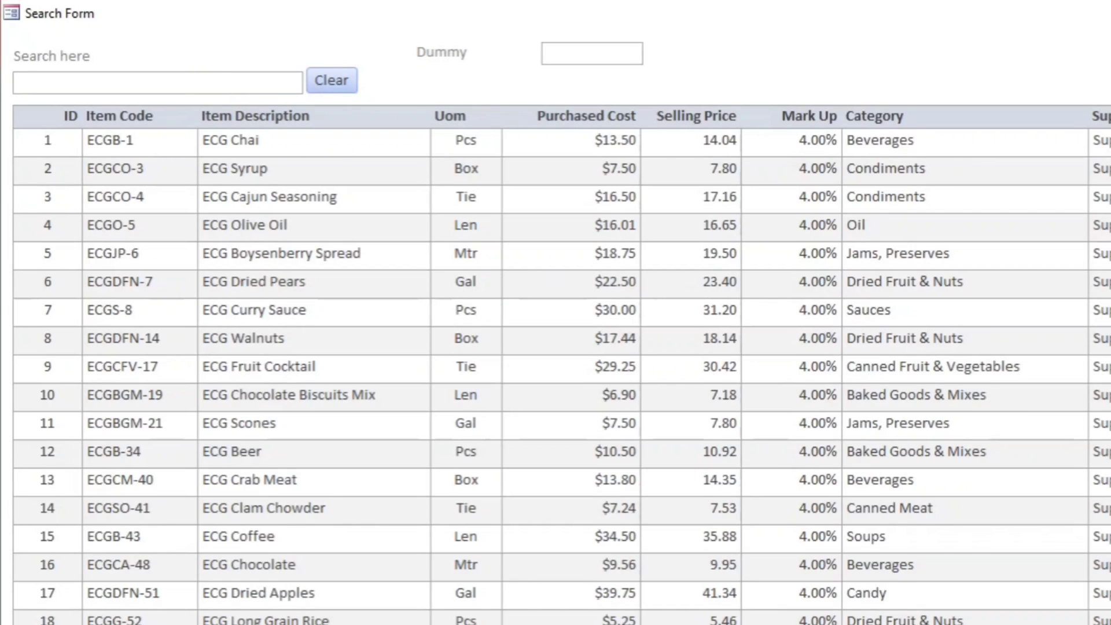
- Test searches for Supplier H and cof, clearing the search between them
left_click(238, 82)
type("Supplier H")
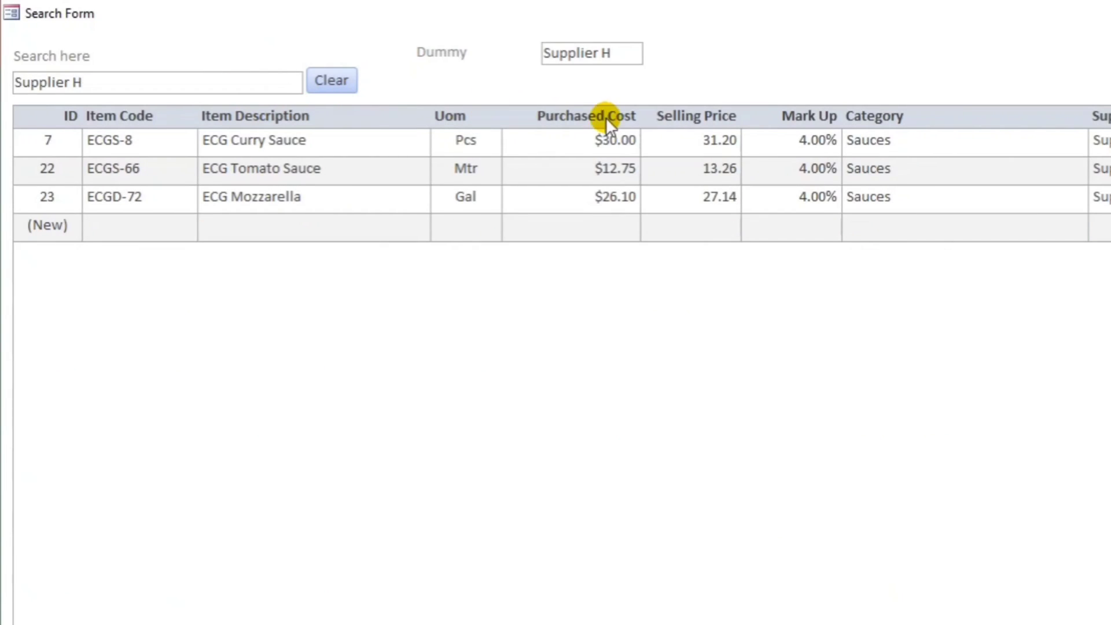
left_click(327, 79)
left_click(138, 80)
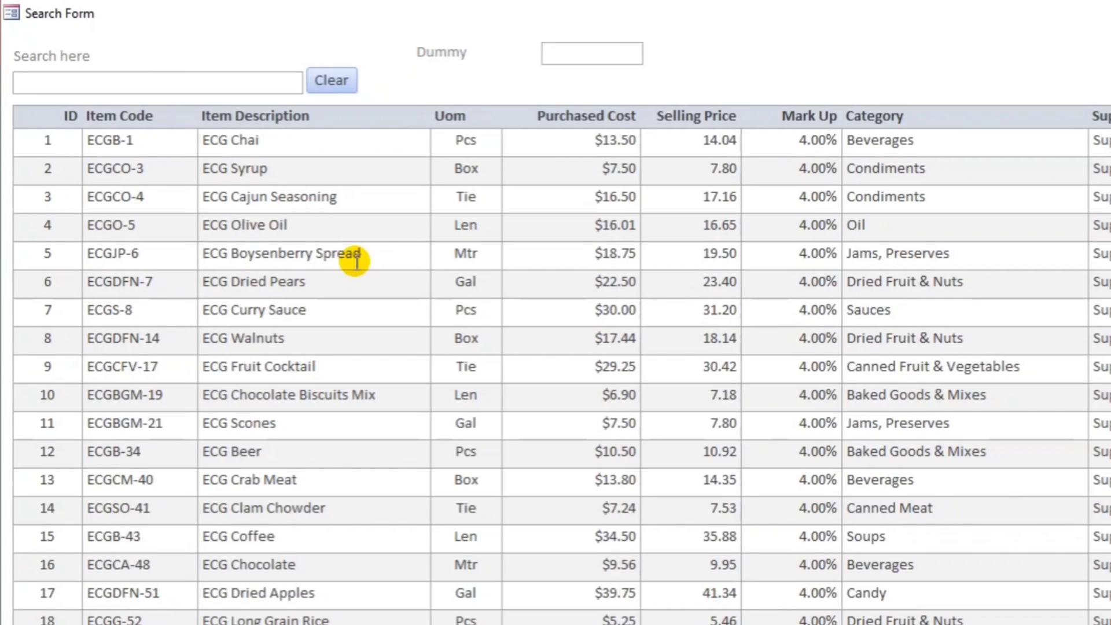
type("cof")
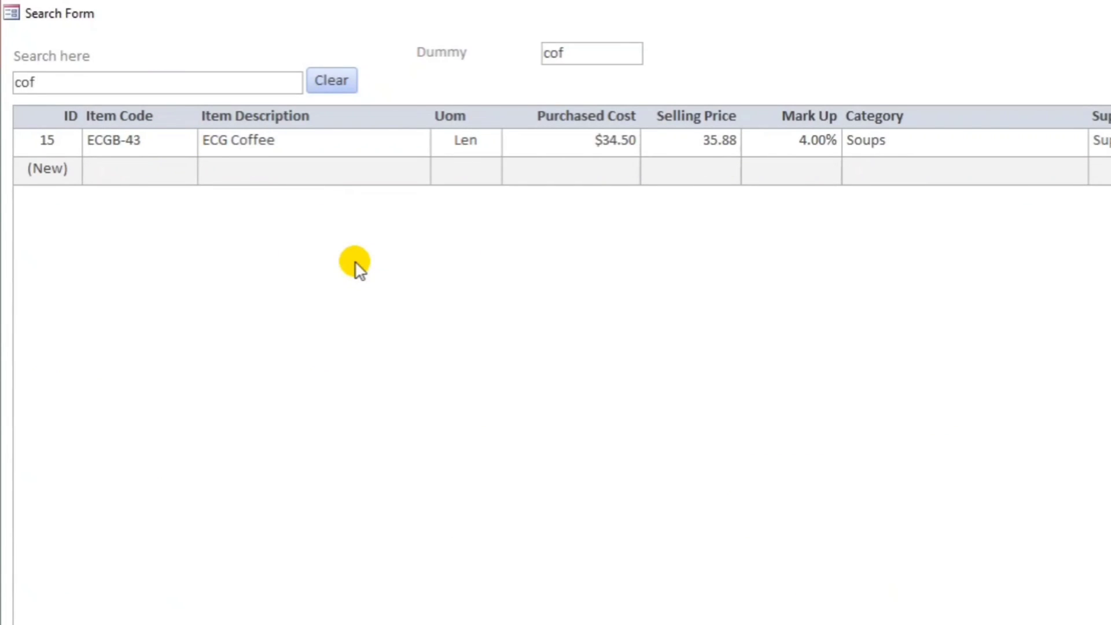
key("BackSpace")
key("BackSpace")
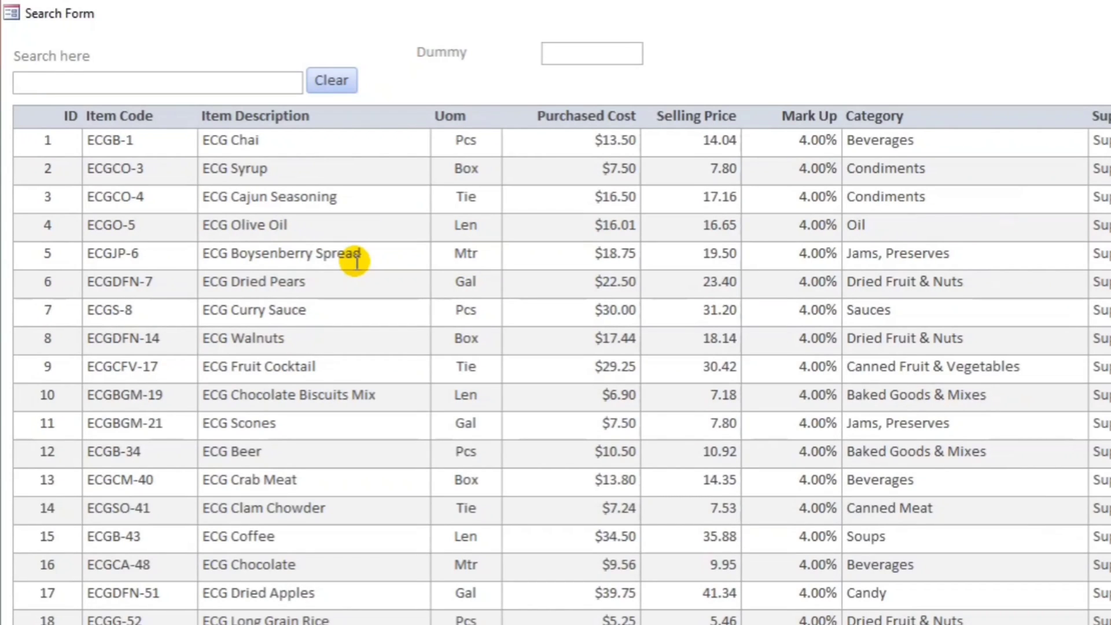
- In Design view, set the Dummy label and DummyText box's Visible property to No
right_click(747, 60)
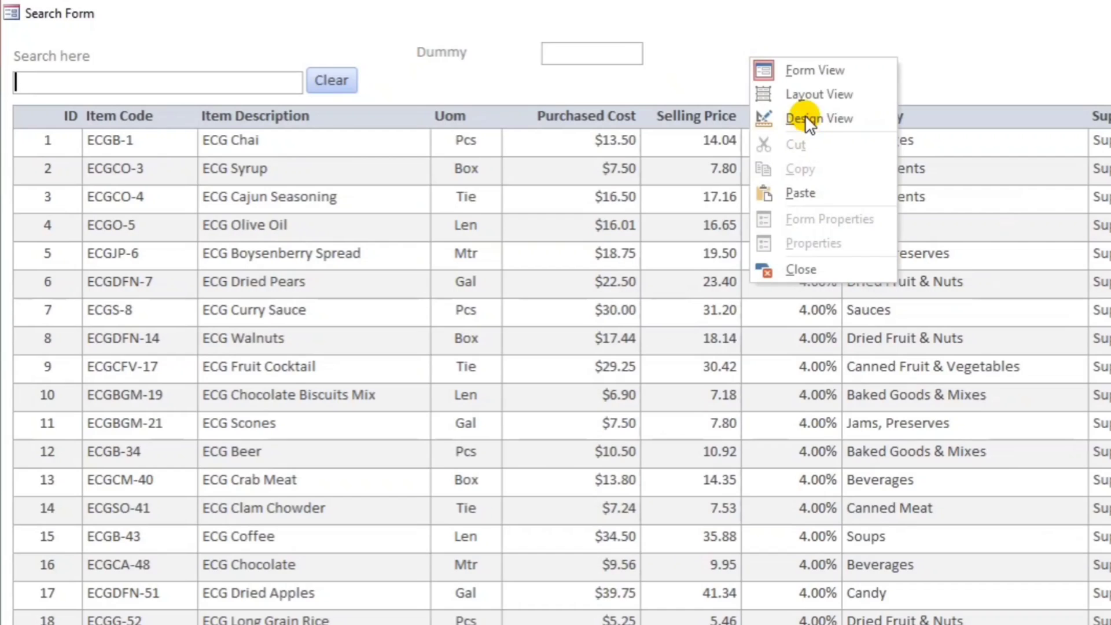
left_click(803, 116)
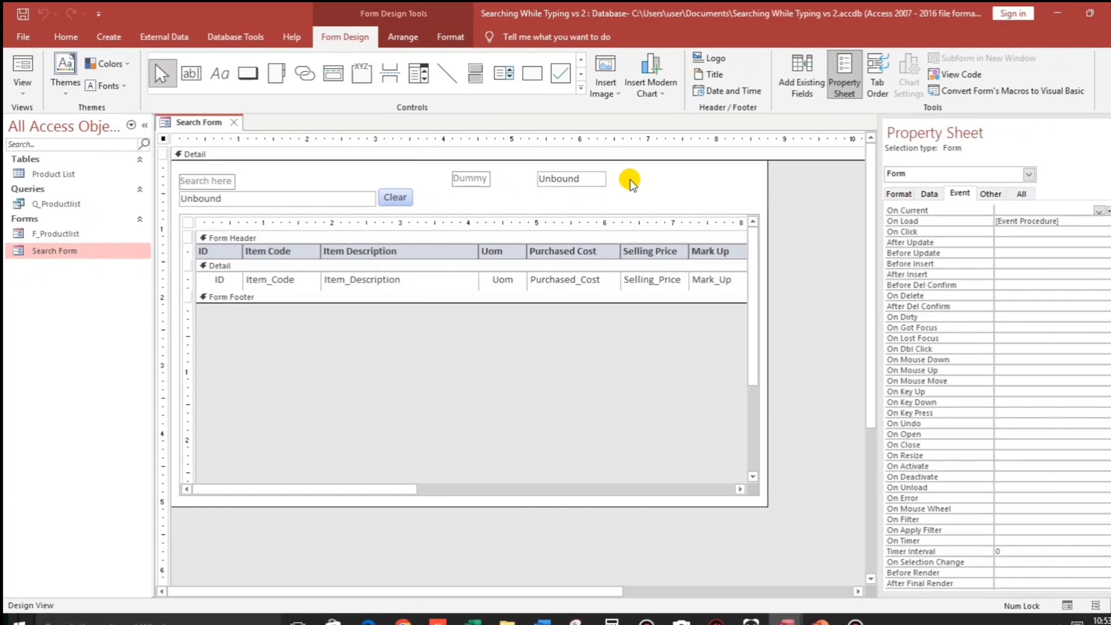
left_click_drag(632, 173, 469, 185)
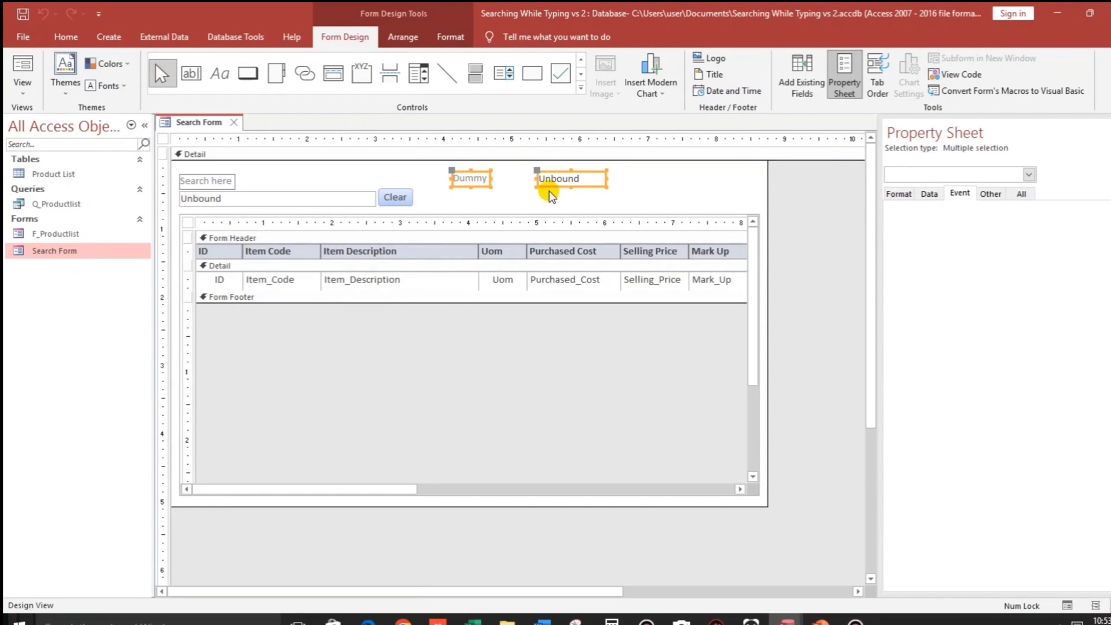
left_click(897, 193)
left_click(942, 210)
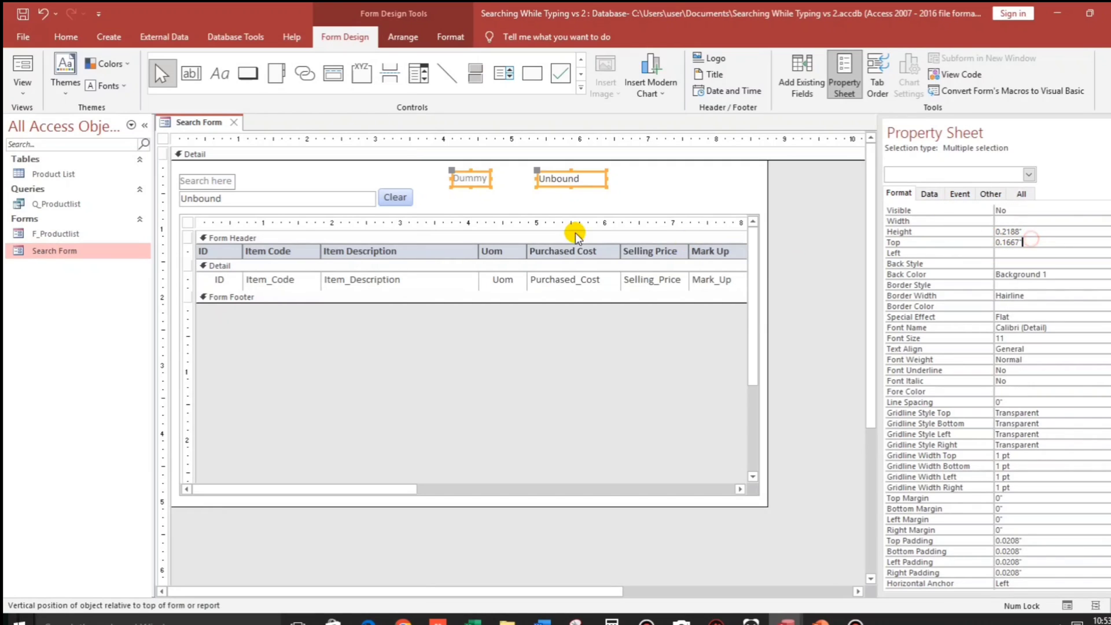
left_click(560, 202)
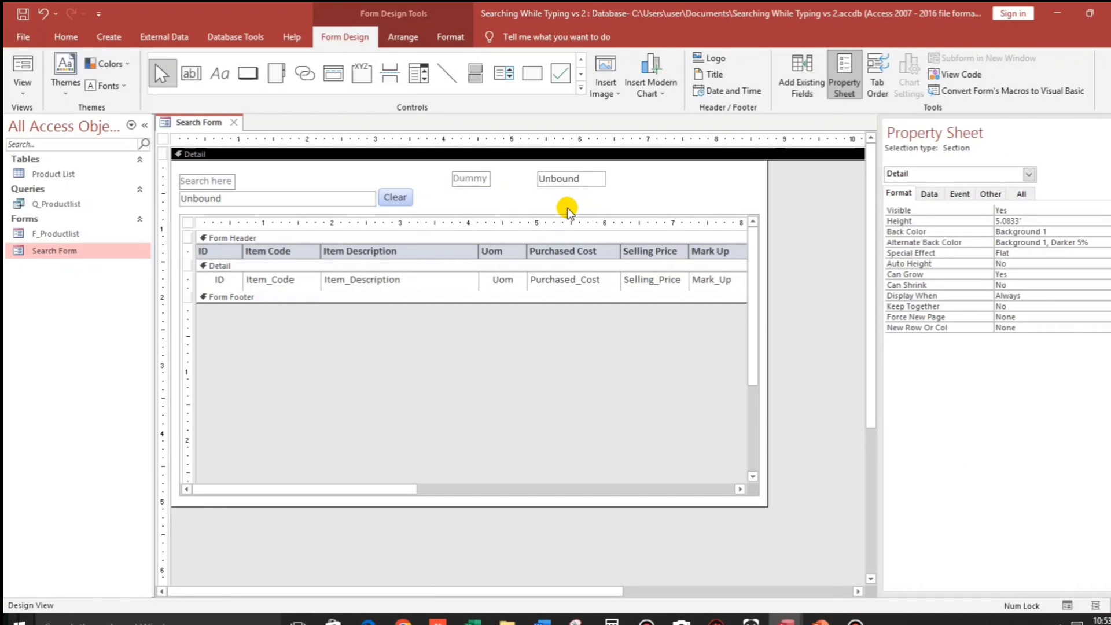
- Switch to Form view to confirm the Dummy box is hidden and all 44 products show
left_click(23, 65)
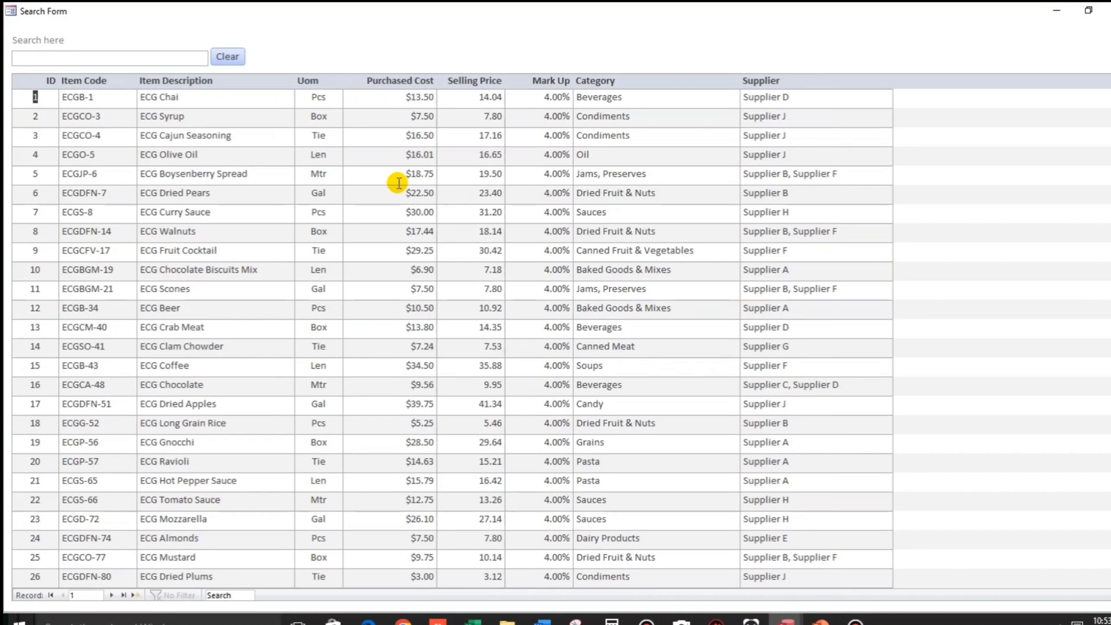